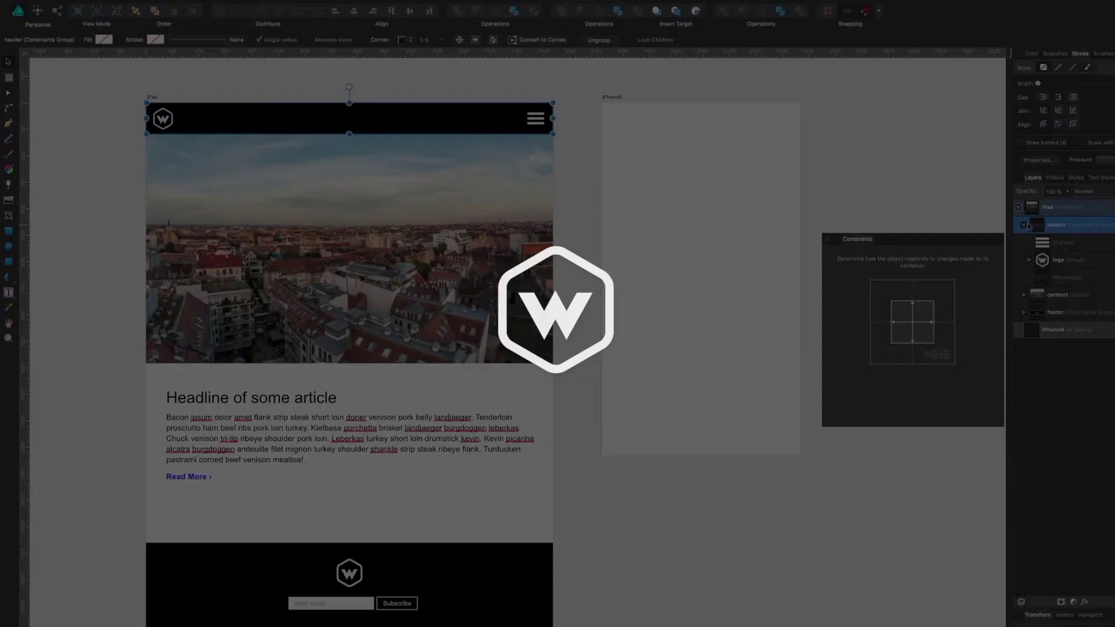
Step: Collapse the header group in Affinity Designer's Layers panel to hide its children
left_click(1024, 225)
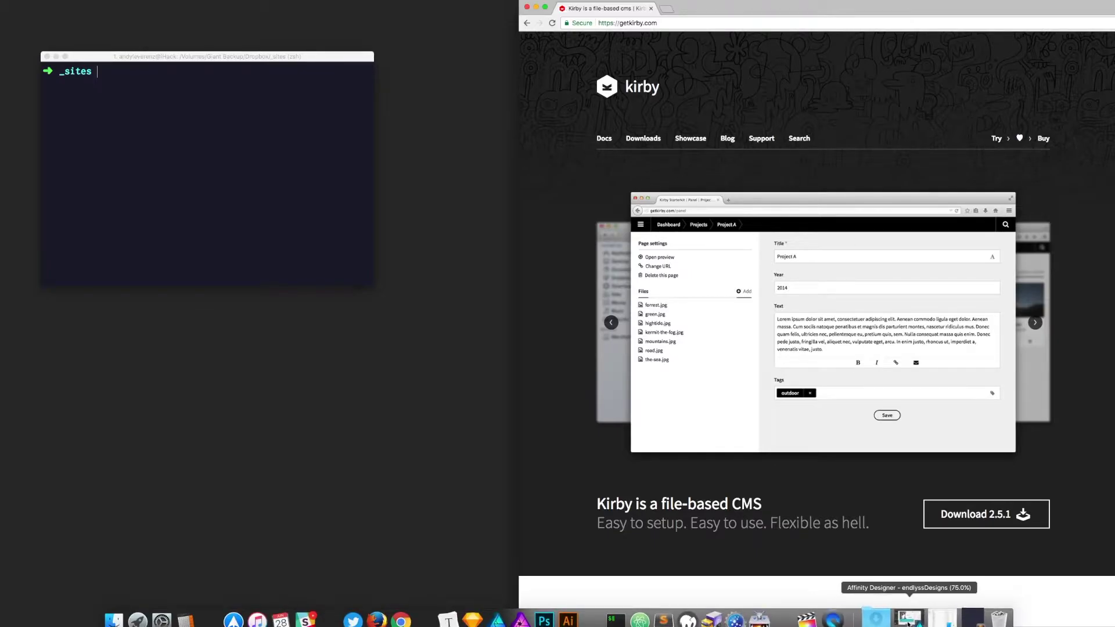
Step: Restore the endlyssDesigns window with panels hidden and pan across the Home – V2 and About – V2 artboards
left_click(909, 620)
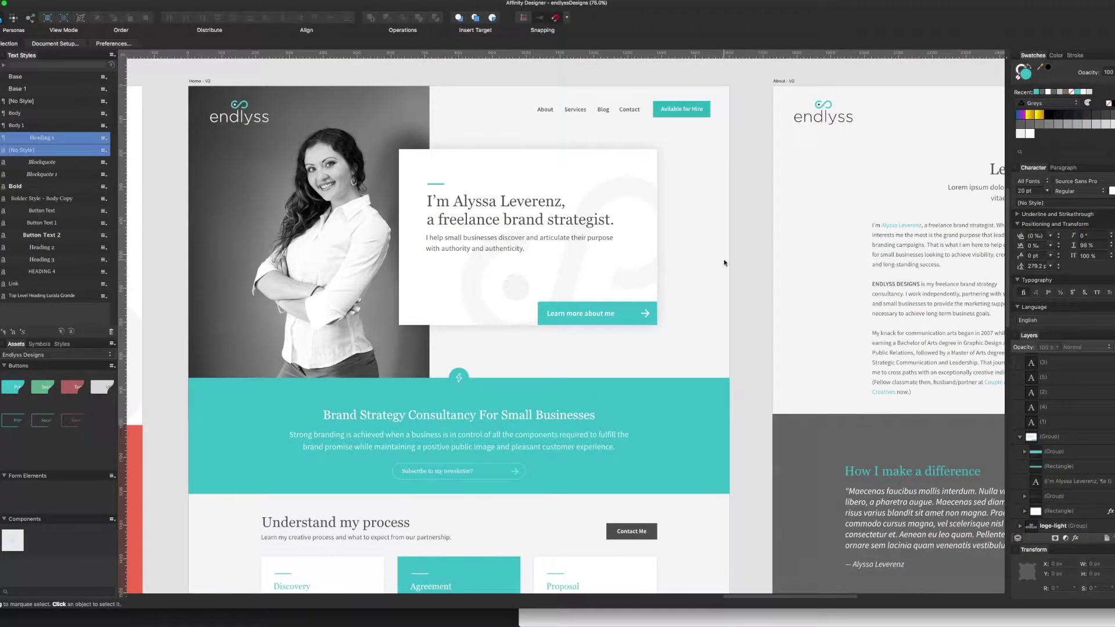
key("Tab")
left_click_drag(727, 254, 560, 205)
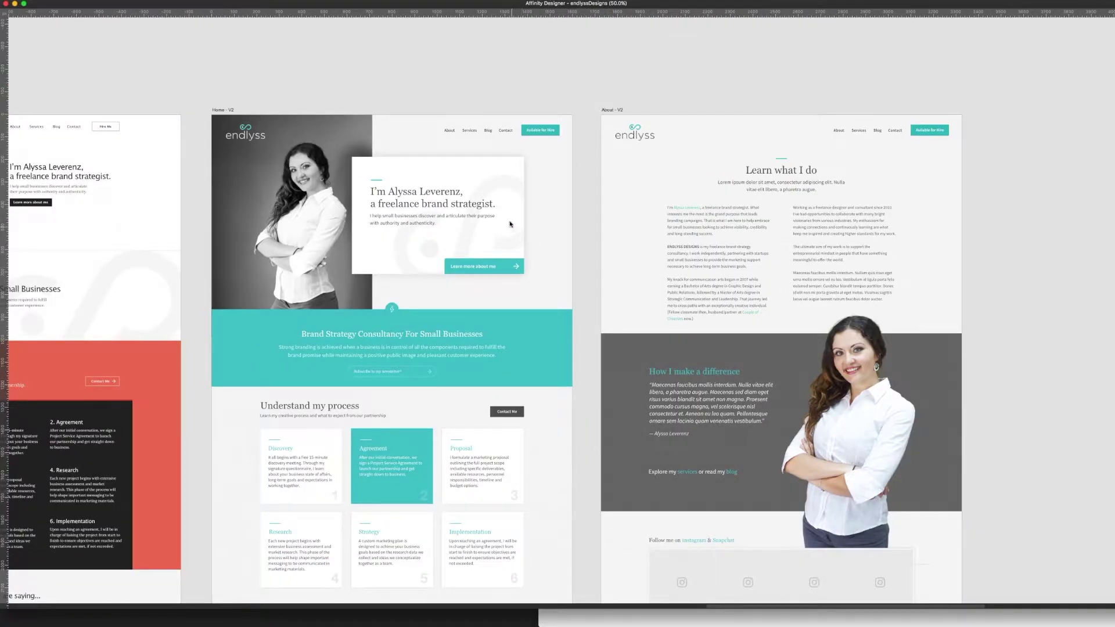
left_click(230, 111)
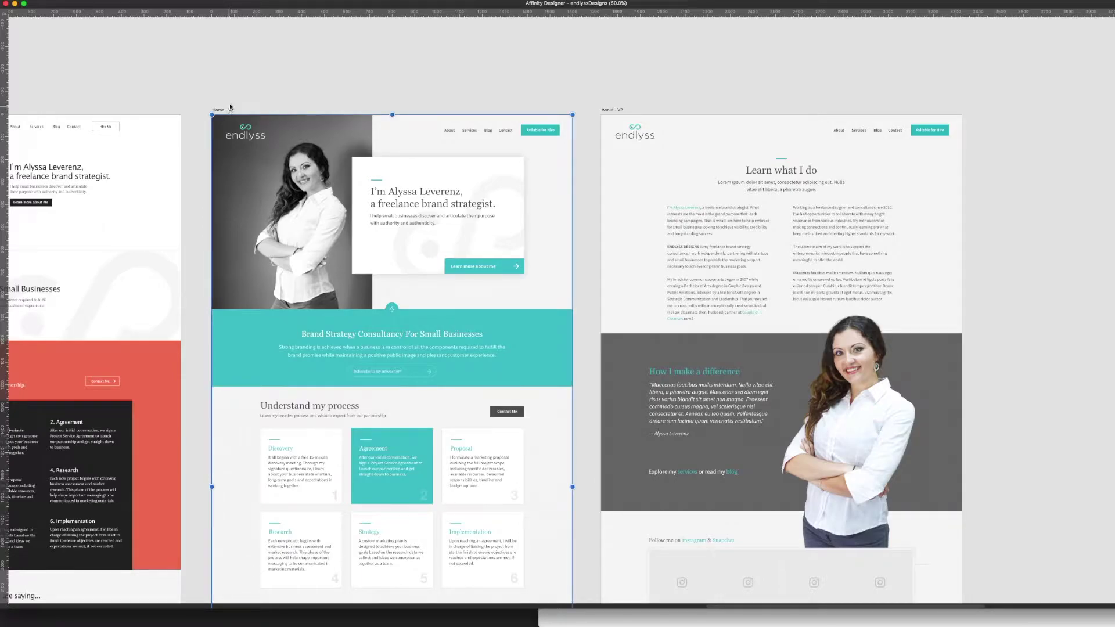
left_click(235, 93)
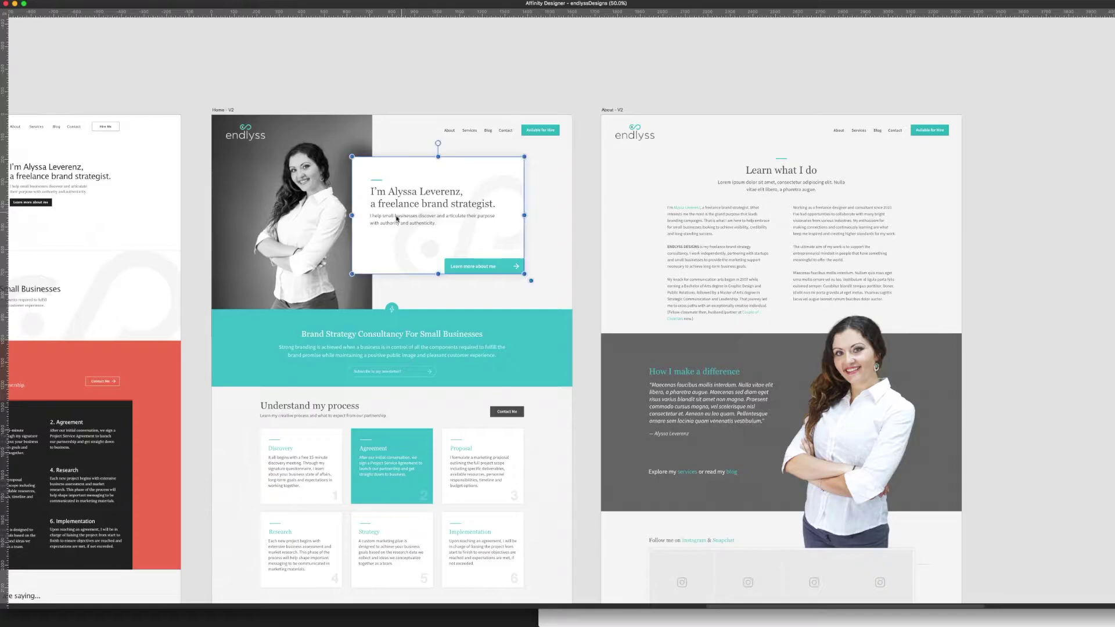
left_click_drag(169, 266, 445, 277)
scroll(297, 300, "down", 5)
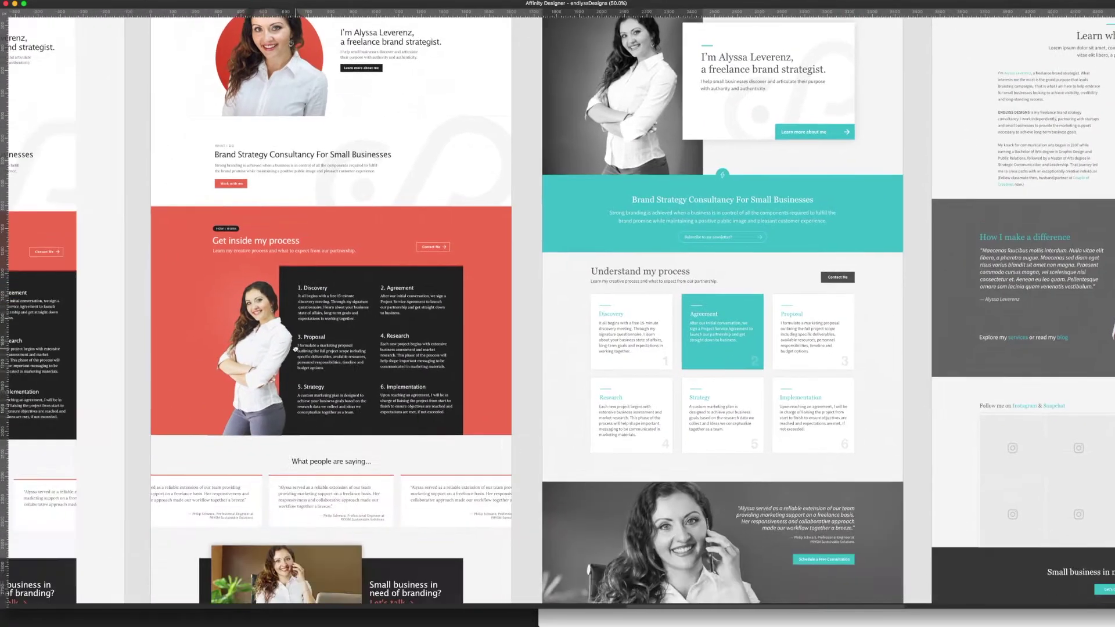
scroll(297, 300, "up", 6)
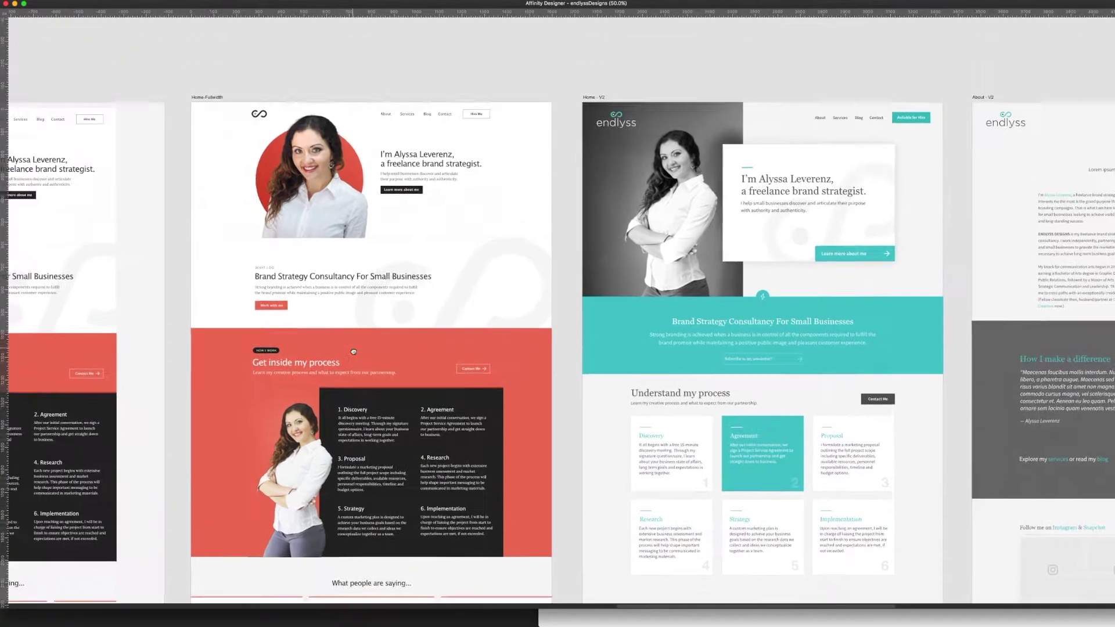
scroll(554, 339, "right", 6)
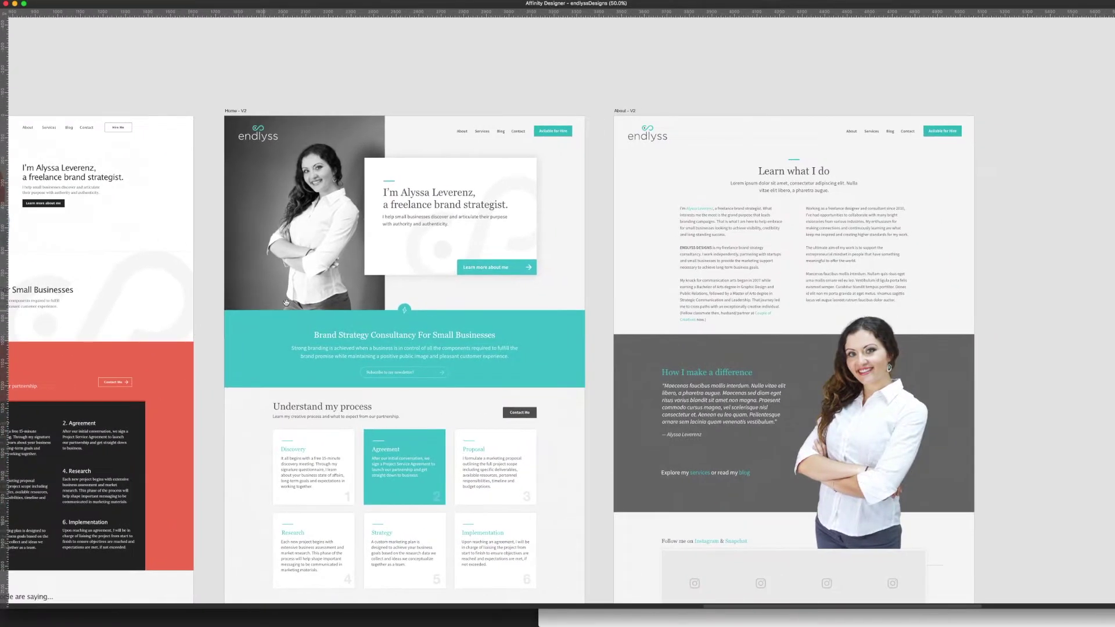
Step: Scroll over the Home – V2 artboard's process cards
scroll(442, 190, "up", 2)
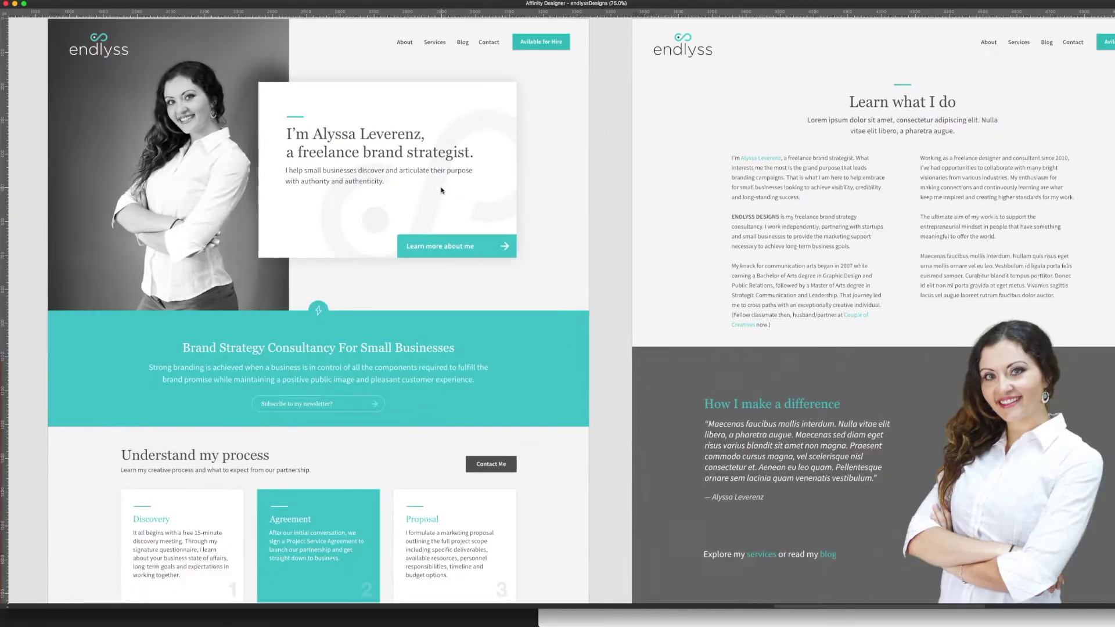
scroll(470, 263, "left", 4)
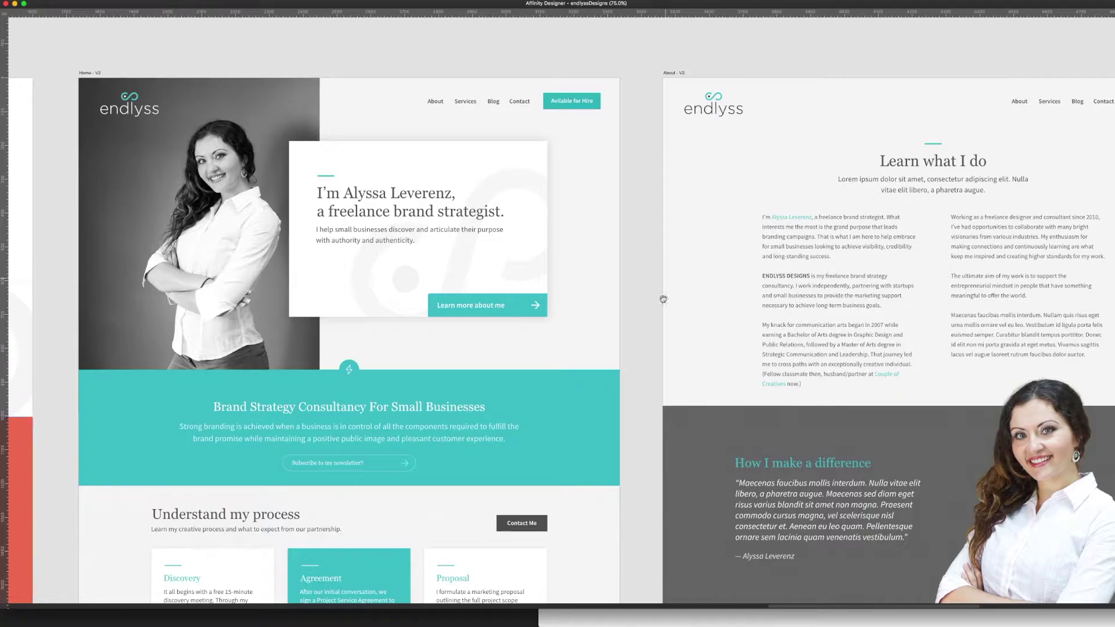
scroll(660, 299, "down", 4)
scroll(651, 391, "down", 4)
scroll(651, 391, "right", 5)
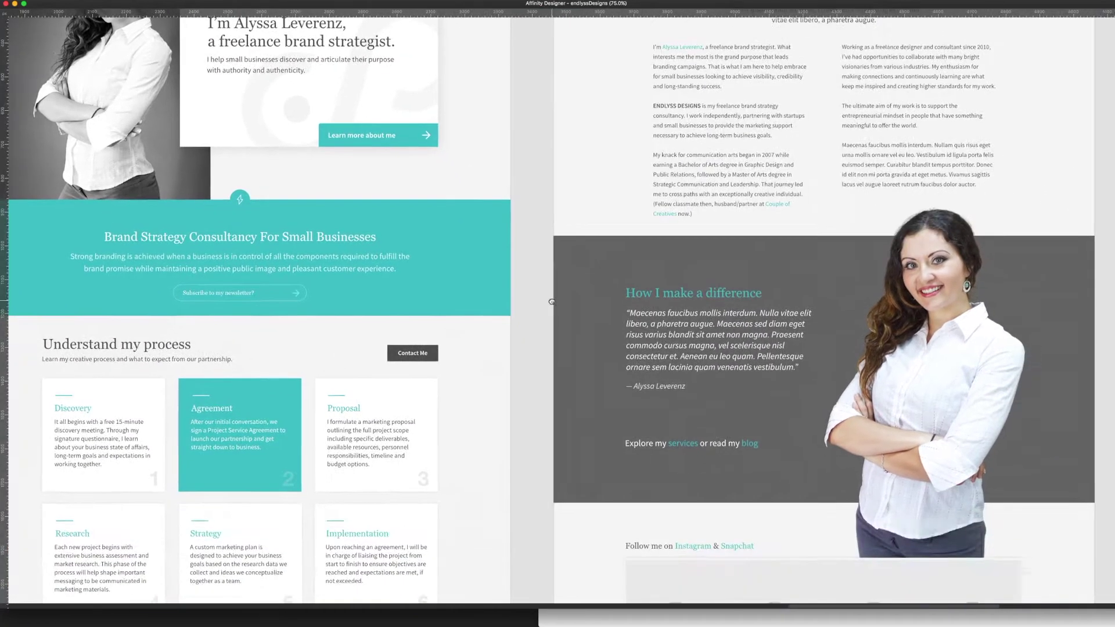
Step: Select and deselect the About – V2 portrait photo, view 'How I make a difference', then switch toward Chrome
left_click(949, 403)
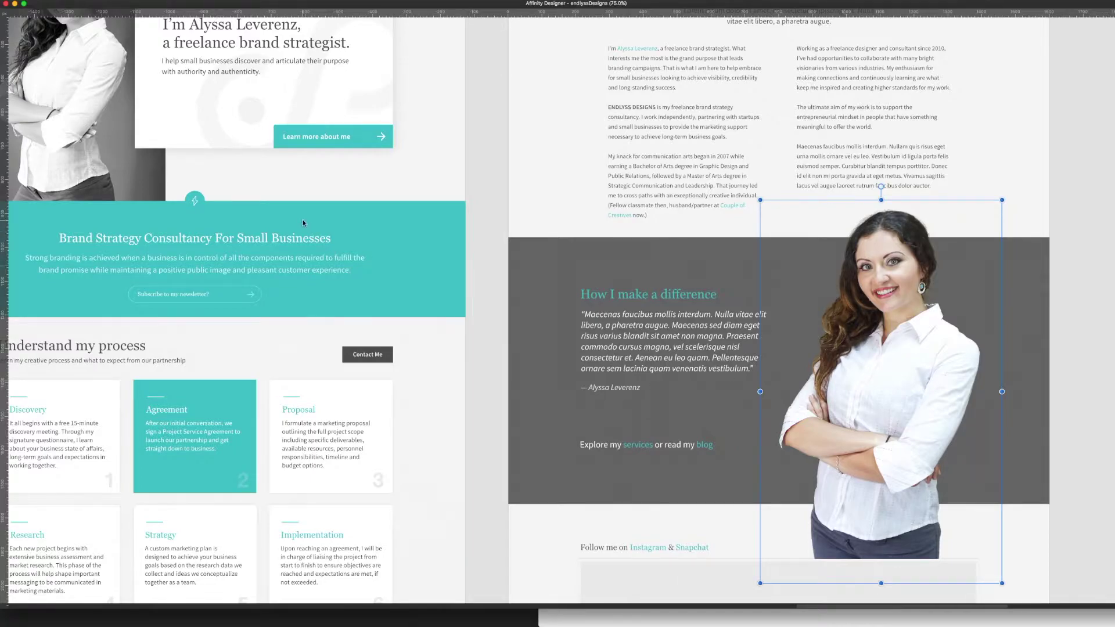
scroll(318, 204, "up", 4)
scroll(318, 204, "left", 3)
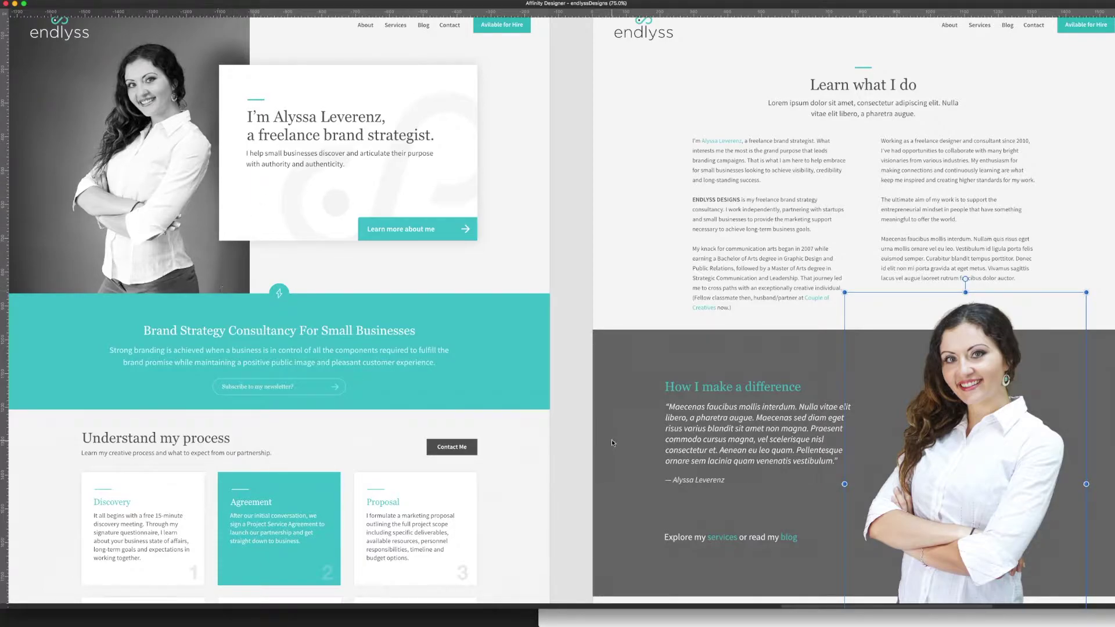
left_click(587, 461)
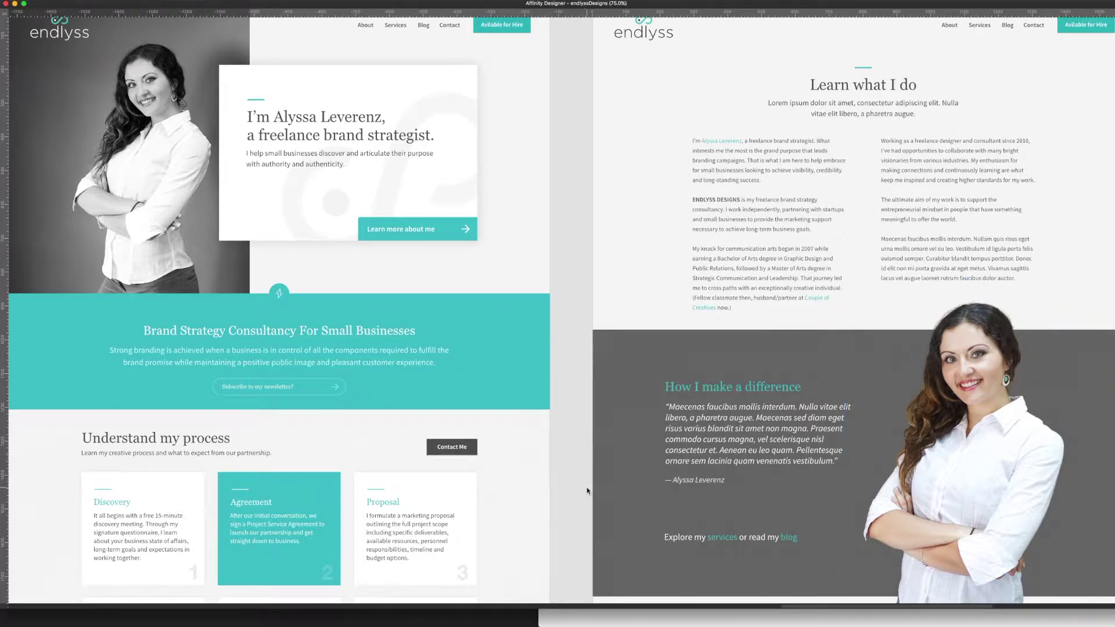
scroll(587, 491, "down", 3)
scroll(587, 490, "right", 3)
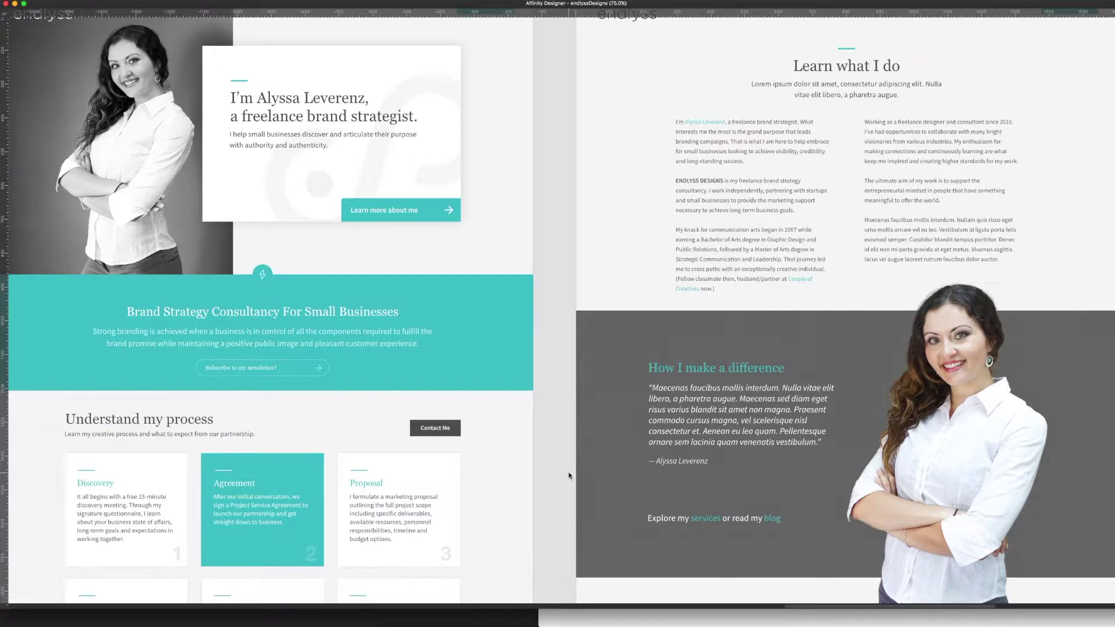
scroll(569, 475, "right", 2)
scroll(568, 476, "up", 2)
scroll(542, 381, "down", 5)
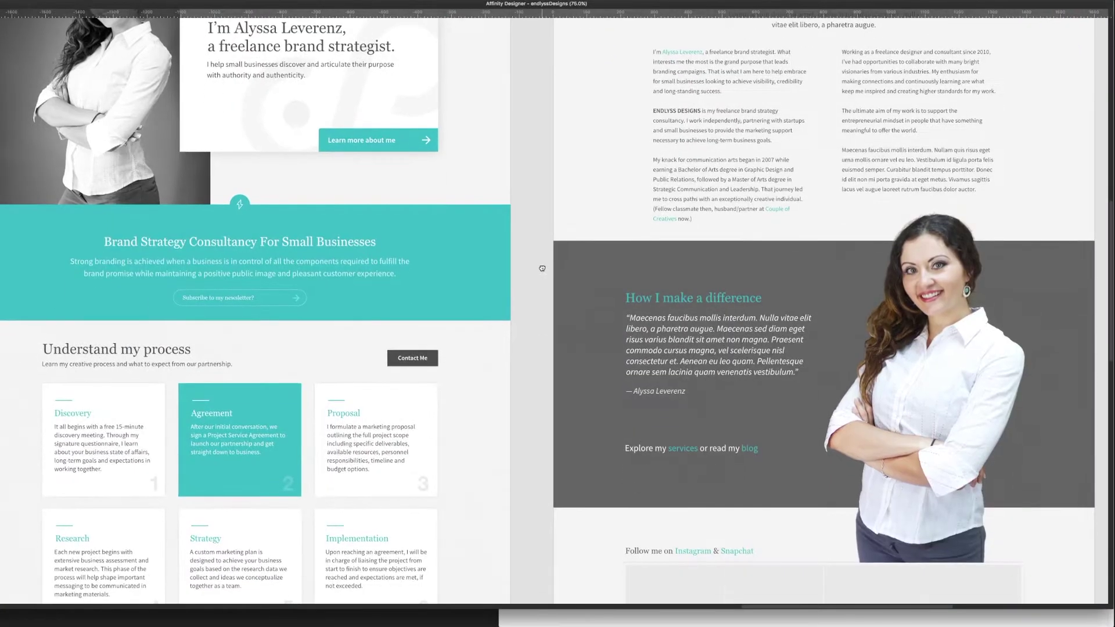
key("super+Tab")
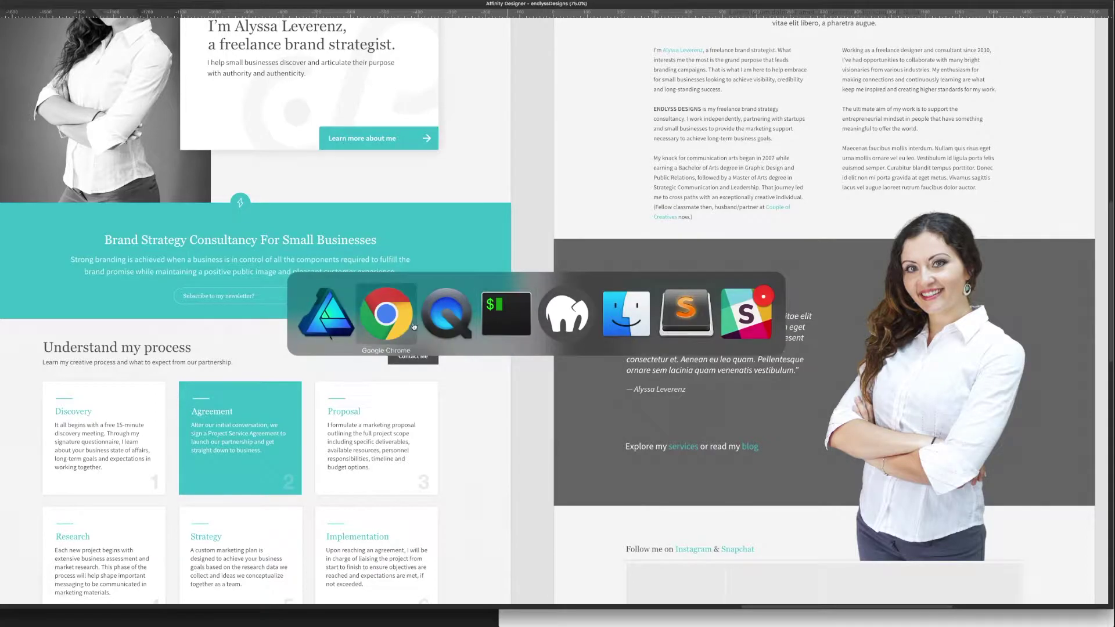
Step: Bring Chrome's getkirby.com homepage to the front and hide Affinity Designer to reveal the terminal
left_click(409, 325)
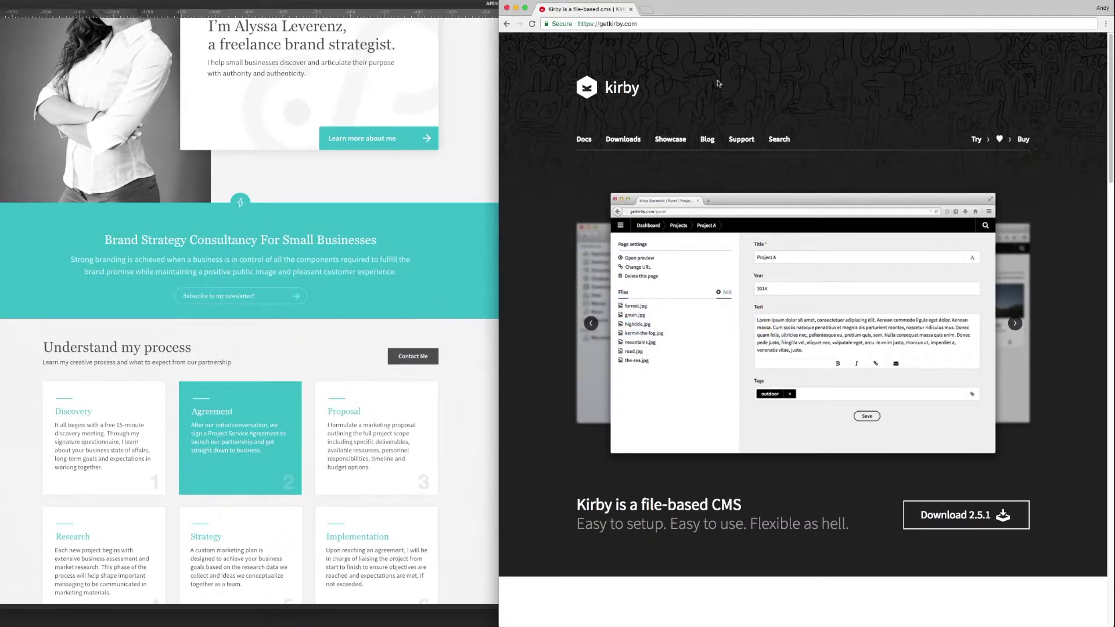
left_click_drag(720, 85, 582, 89)
key("super+Tab")
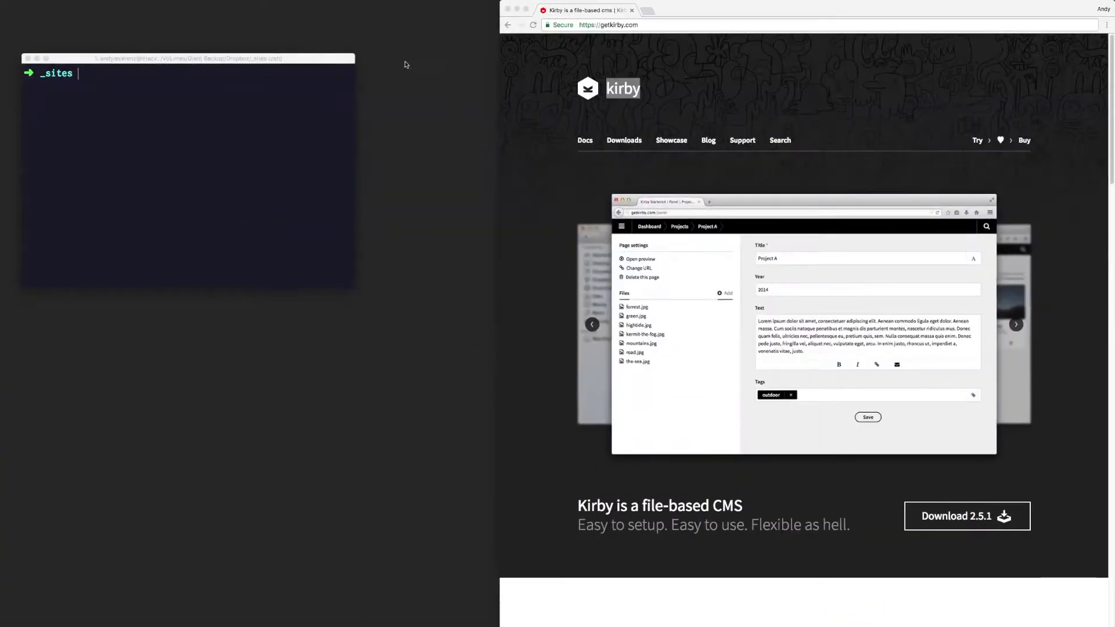
left_click(534, 140)
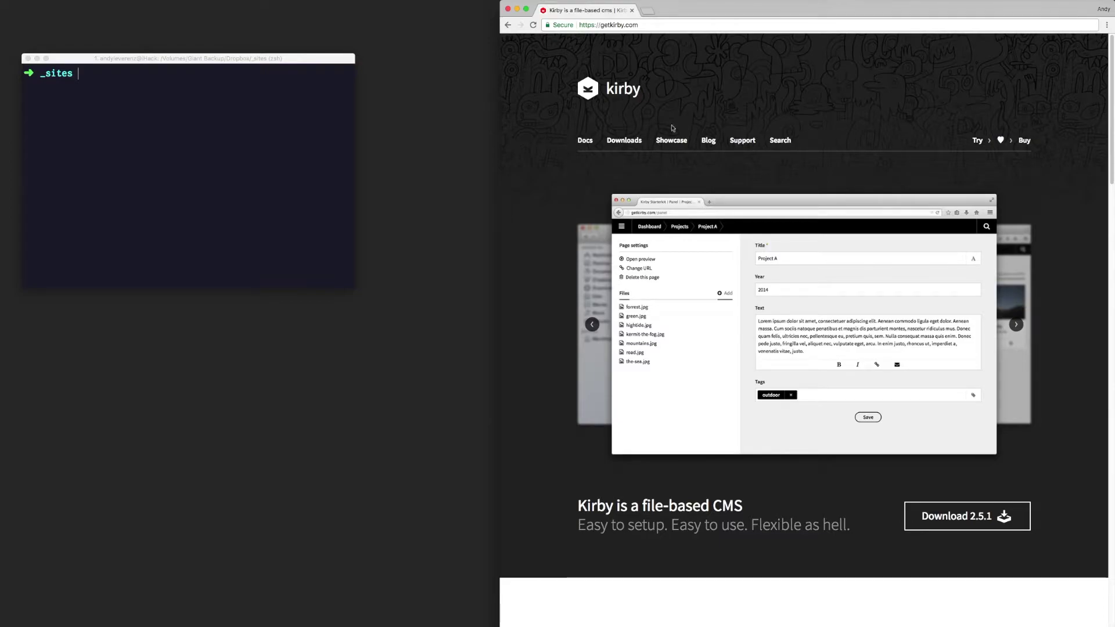
Step: Highlight and clear the kirby name, the 'Kirby is a file-based CMS' heading and the tagline words
left_click_drag(693, 87, 607, 89)
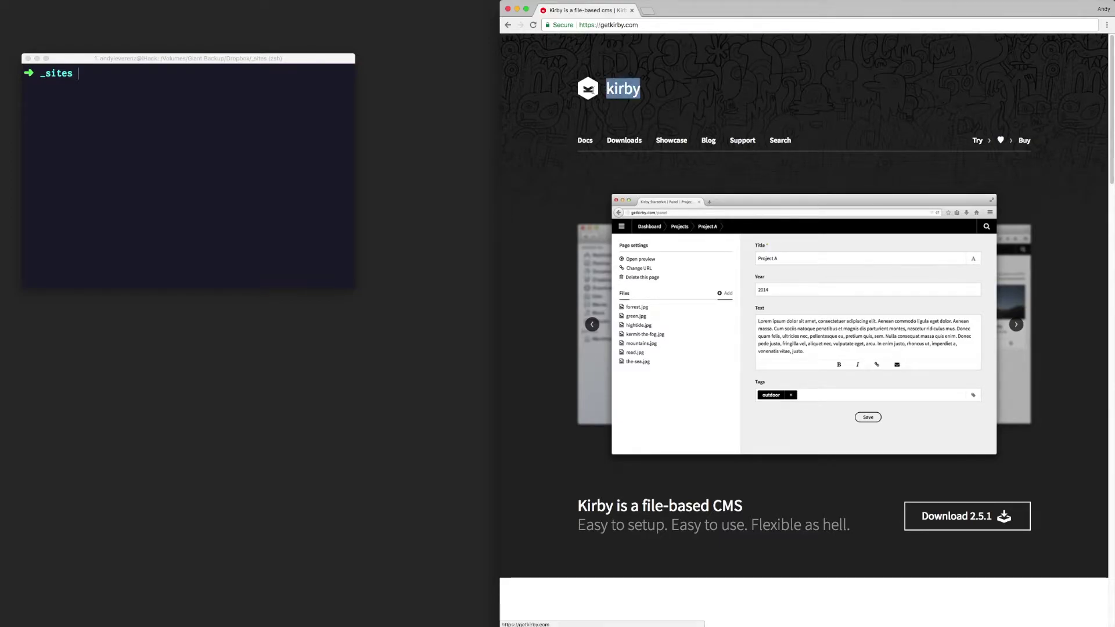
left_click(691, 80)
scroll(691, 79, "down", 5)
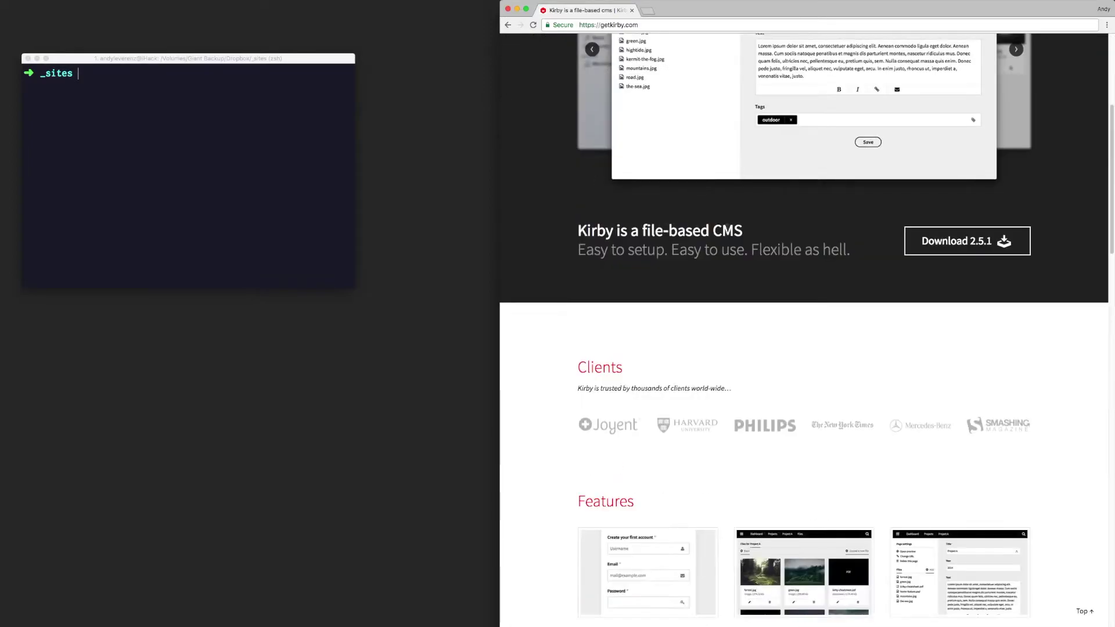
left_click_drag(747, 232, 578, 232)
left_click(542, 219)
scroll(542, 207, "up", 4)
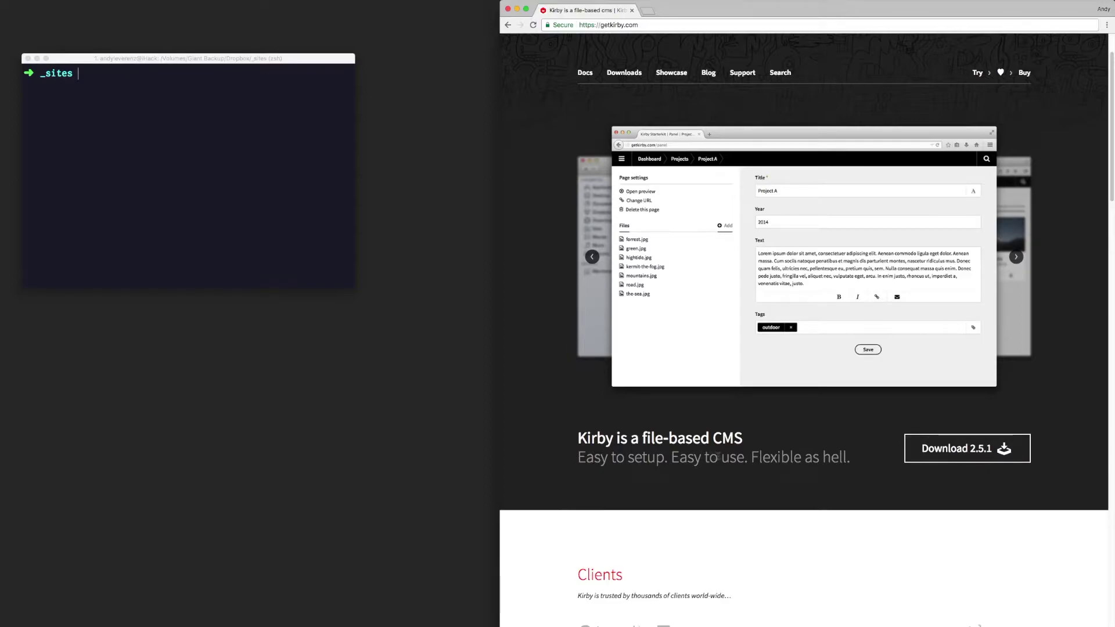
left_click_drag(848, 458, 752, 458)
left_click(774, 434)
left_click_drag(775, 436, 586, 439)
left_click(584, 437)
mouse_move(574, 455)
left_mouse_down()
mouse_move(662, 457)
mouse_move(563, 452)
left_mouse_up()
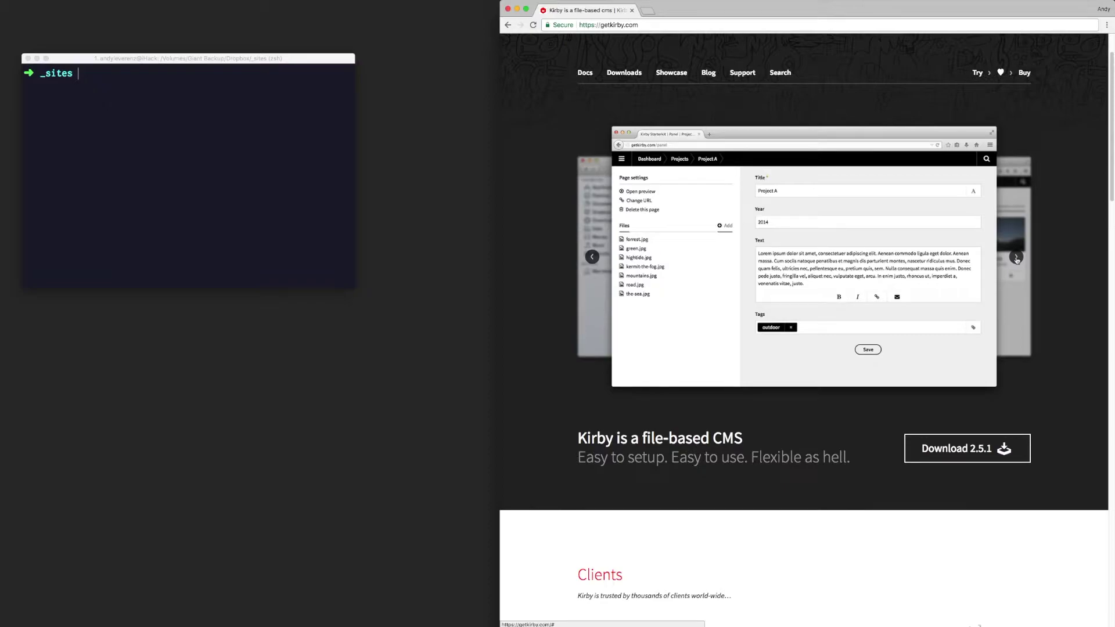
Step: Cycle the screenshot carousel through Files for Project A, mountains.jpg and content folder to the Project A edit form, then switch to Affinity
left_click(1016, 258)
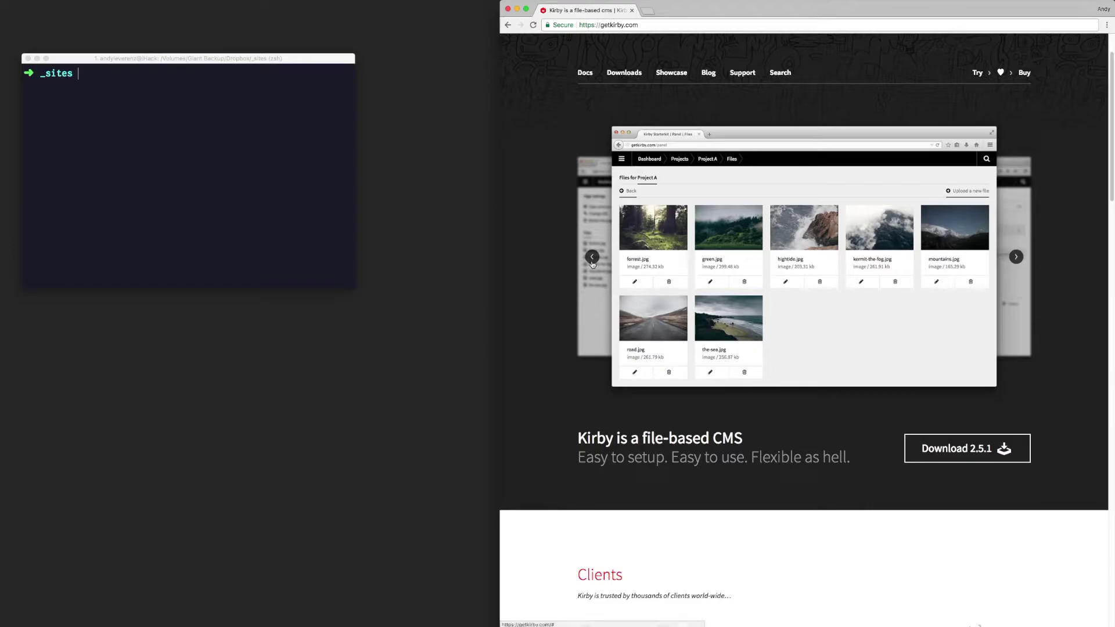
left_click(1018, 258)
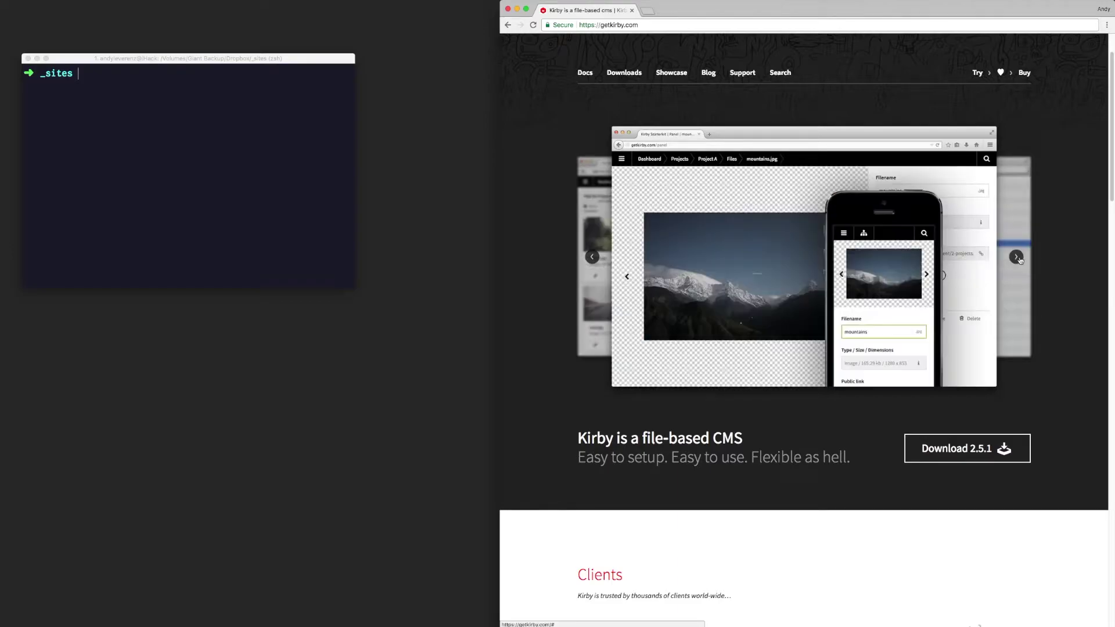
left_click(1017, 258)
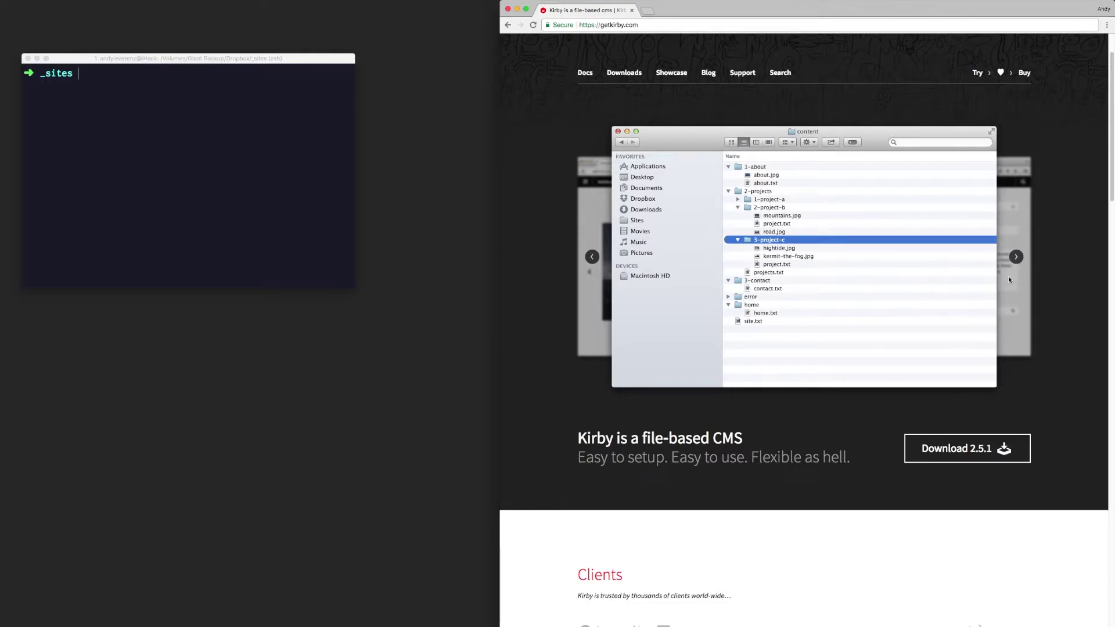
left_click(1019, 260)
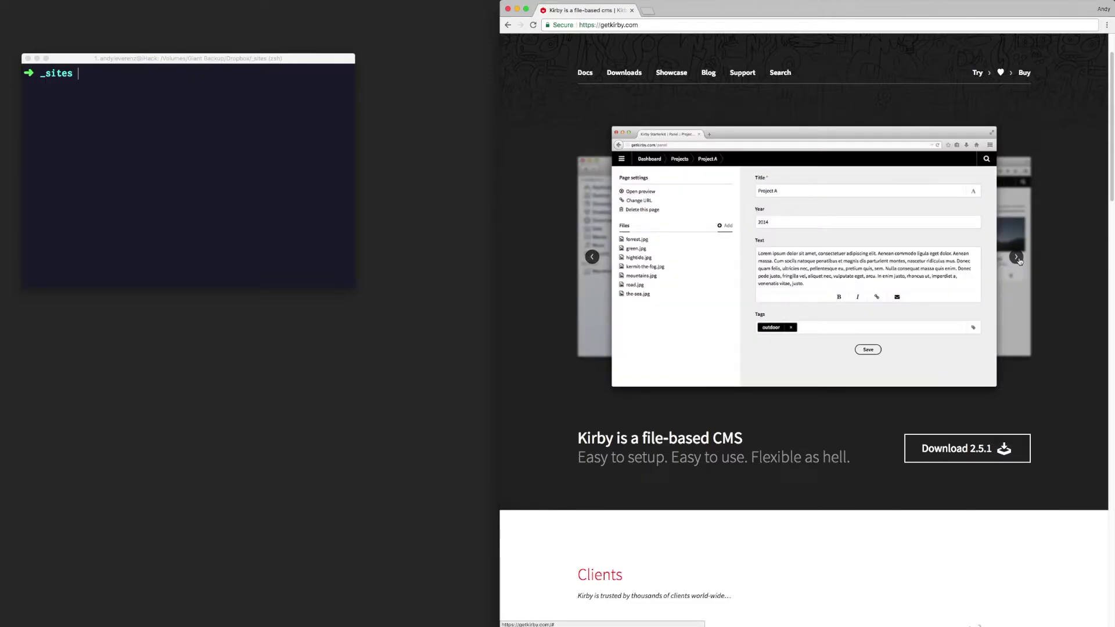
left_click(1017, 258)
left_click(1017, 259)
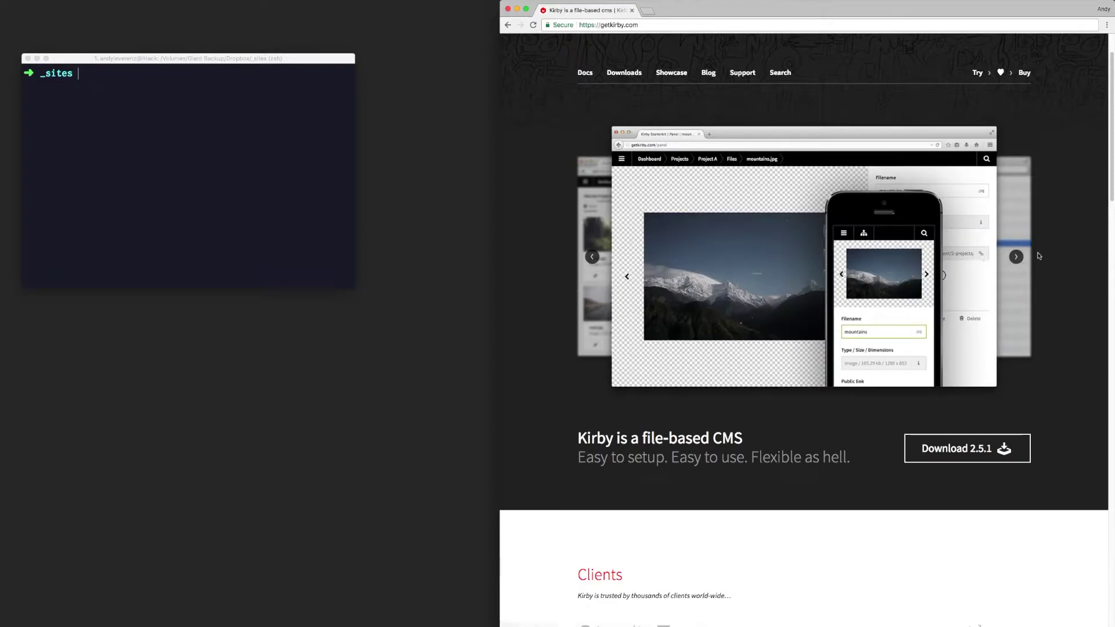
left_click(1018, 259)
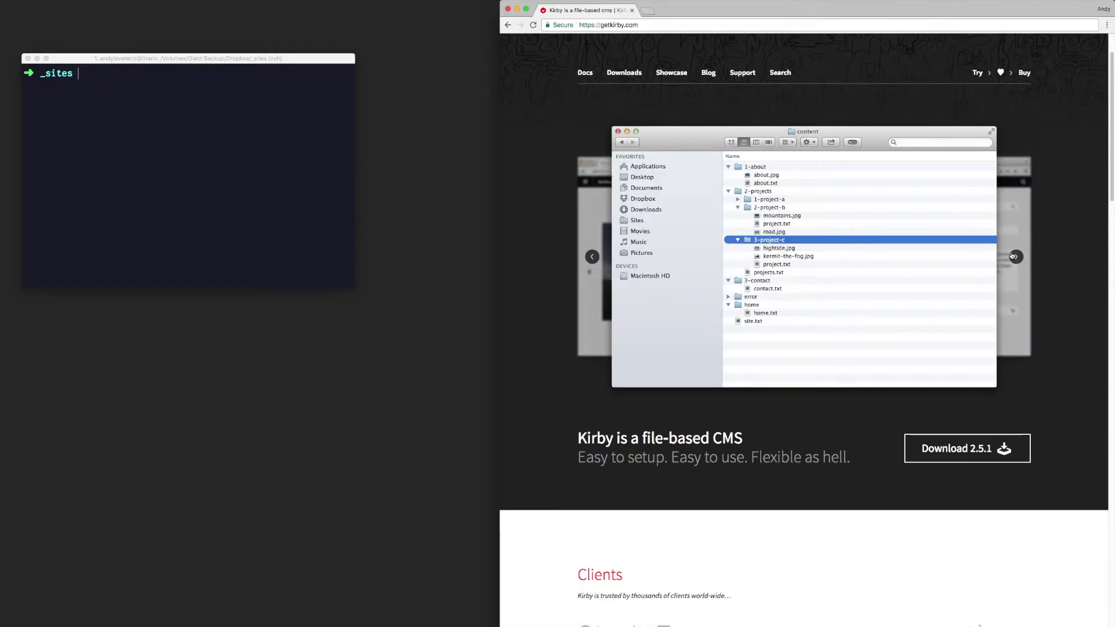
left_click(1013, 256)
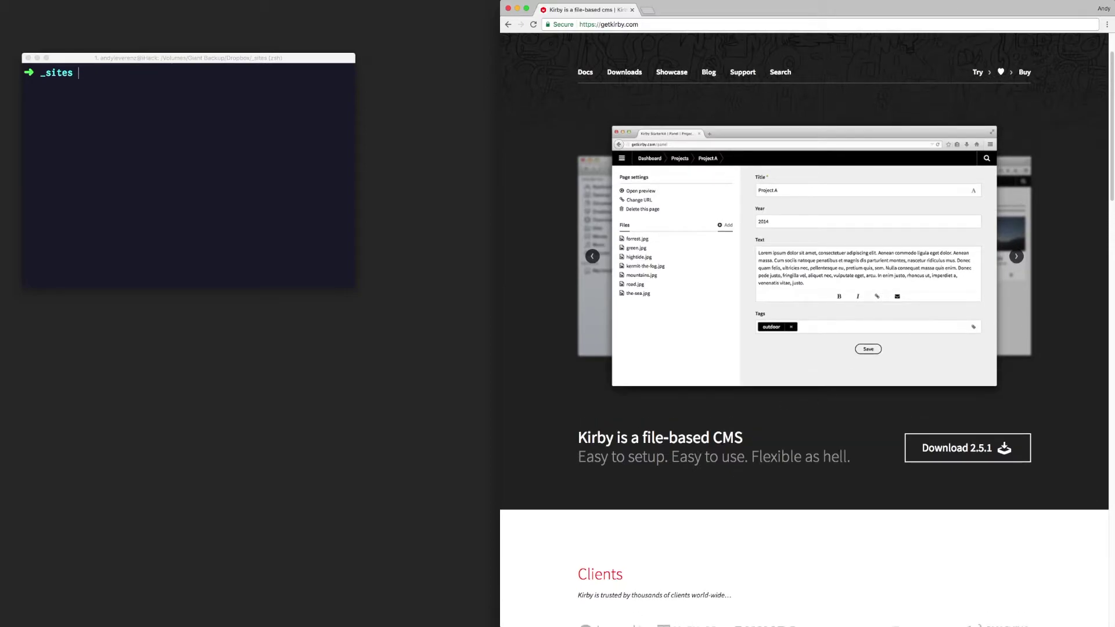
key("super+Tab")
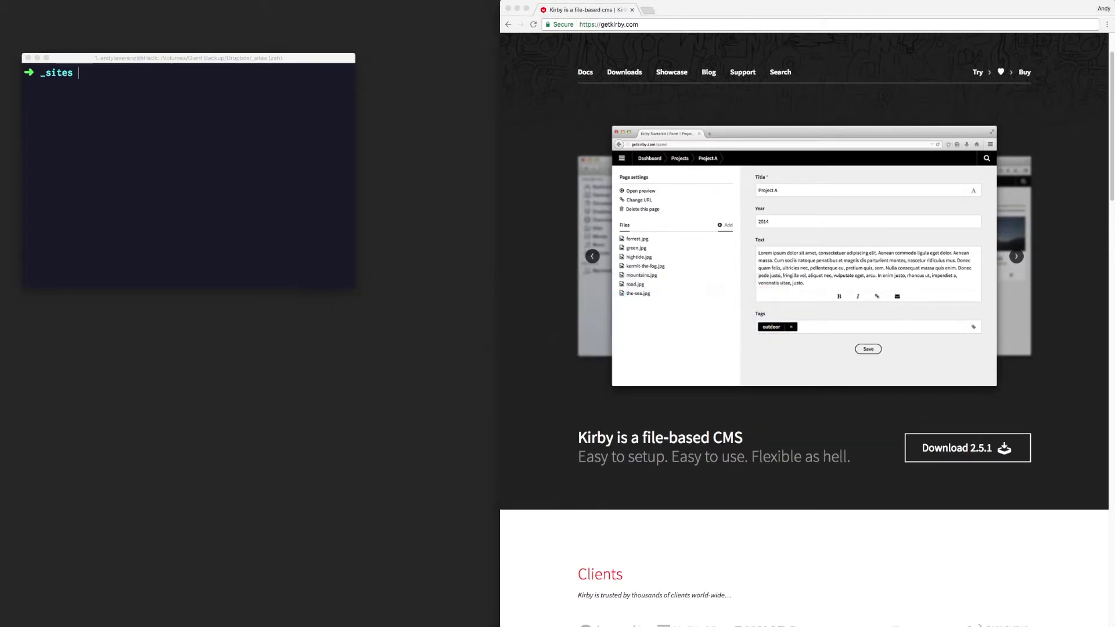
left_click(930, 617)
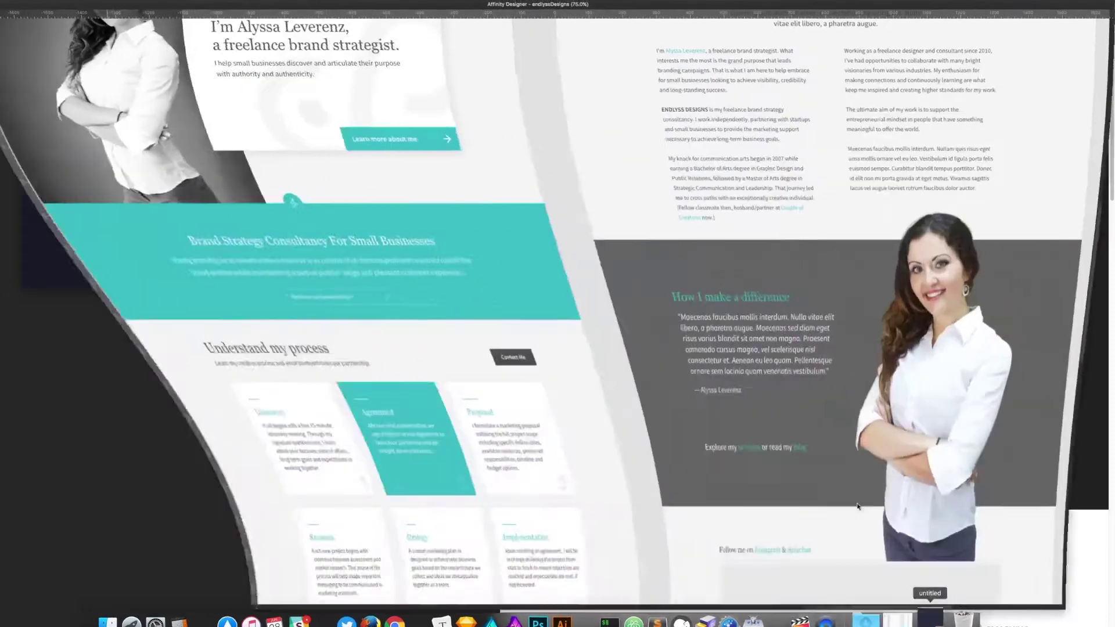
scroll(682, 456, "up", 10)
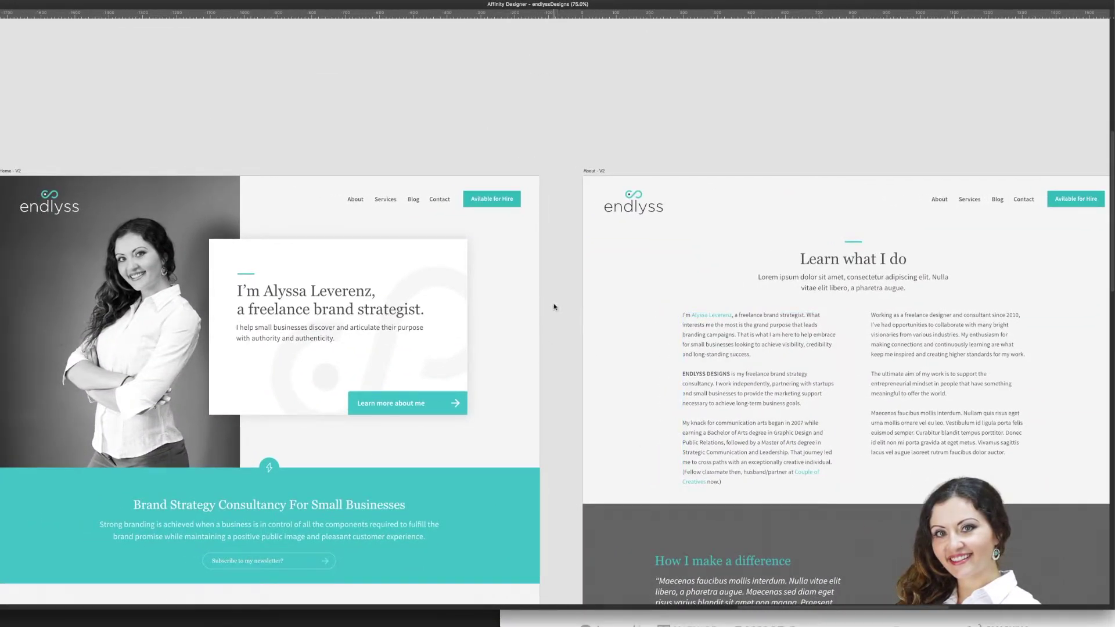
scroll(548, 286, "right", 1)
left_click(409, 200)
left_click(411, 142)
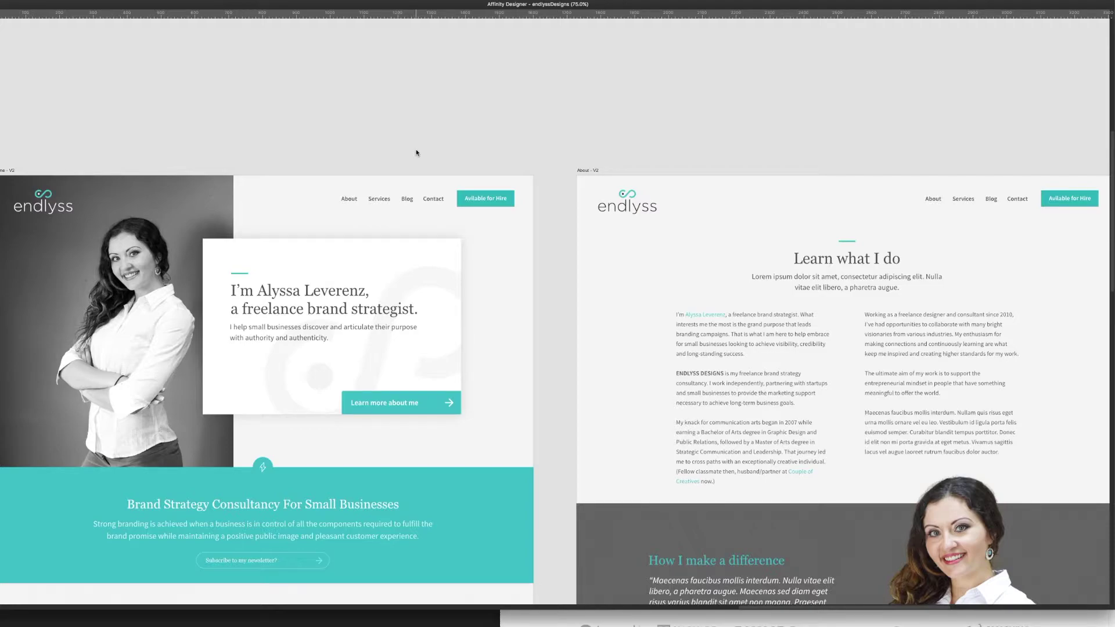
left_click(412, 201)
left_click(465, 149)
scroll(563, 142, "right", 1)
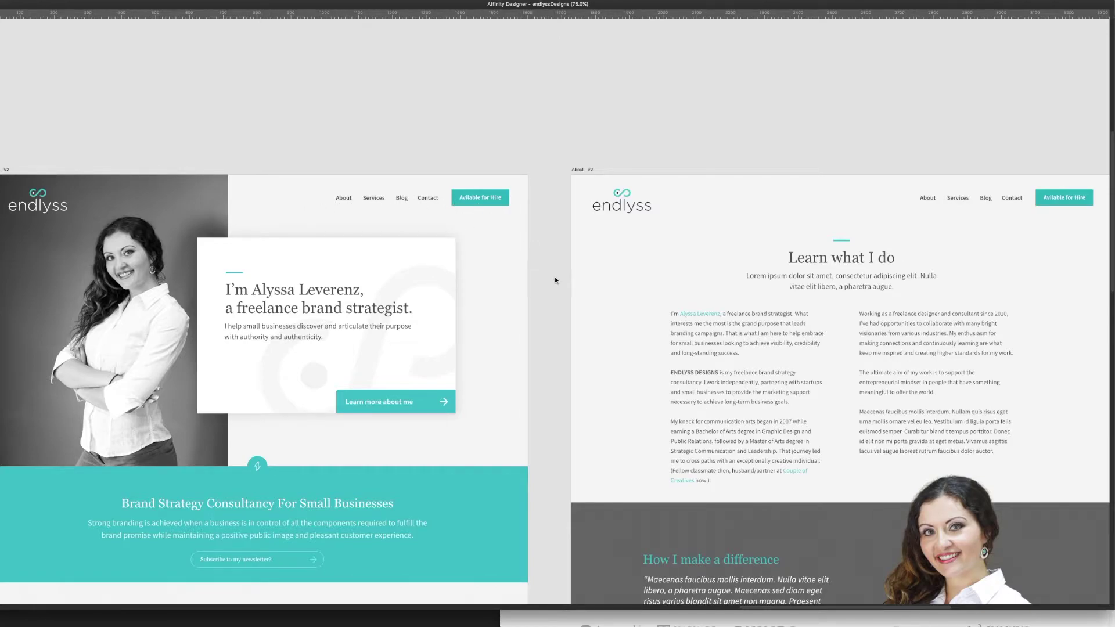
left_click_drag(558, 301, 459, 163)
scroll(459, 163, "down", 6)
scroll(460, 162, "left", 3)
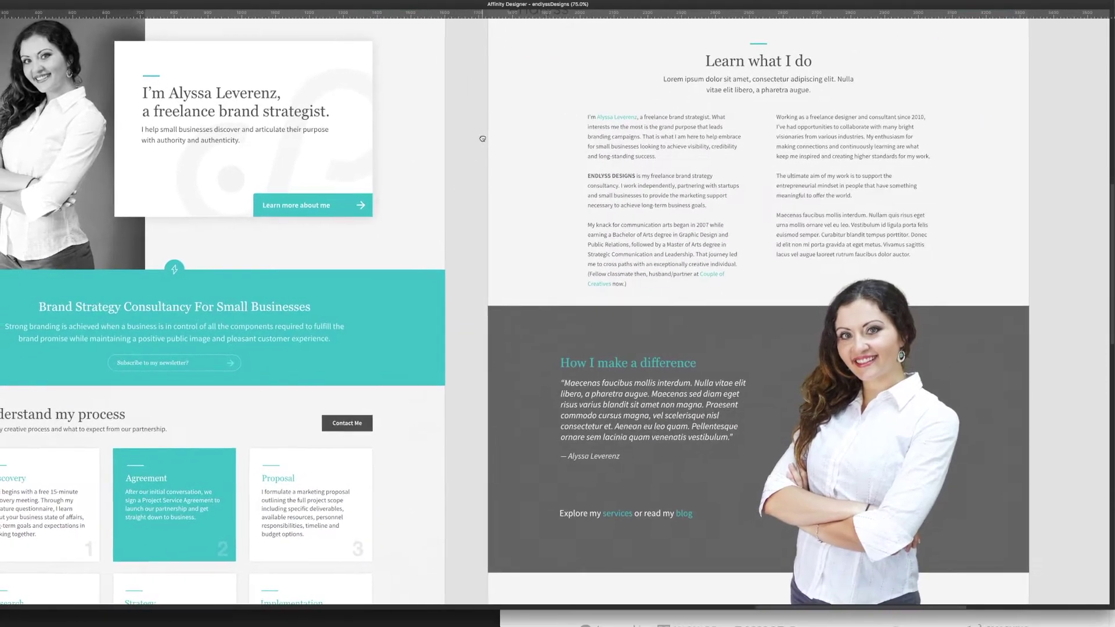
scroll(549, 297, "down", 10)
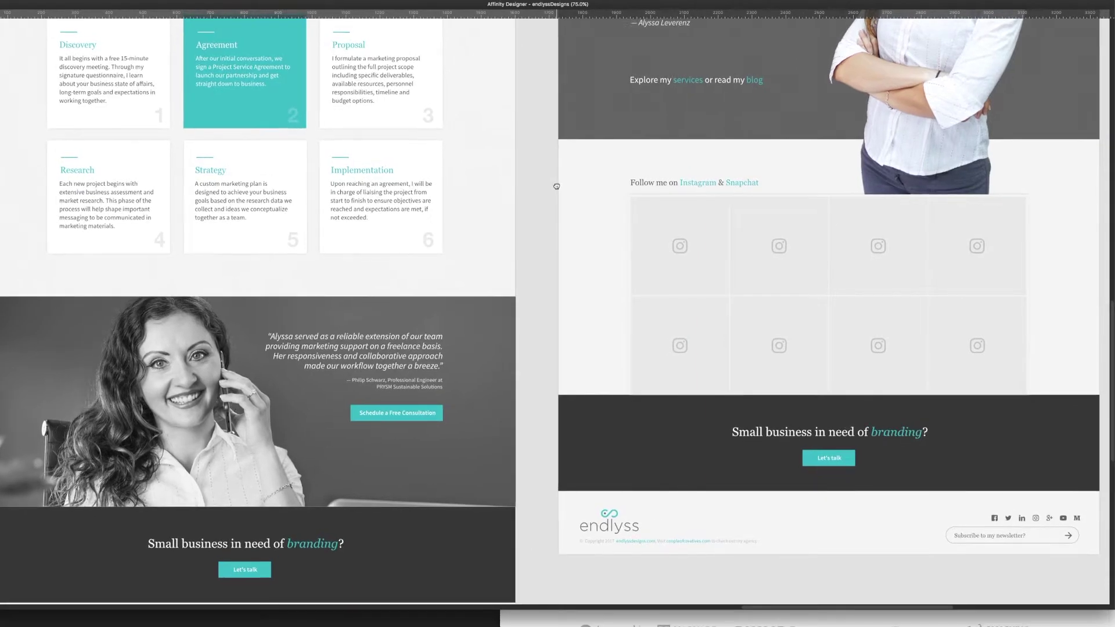
scroll(587, 260, "up", 11)
scroll(587, 259, "left", 5)
left_click(409, 242)
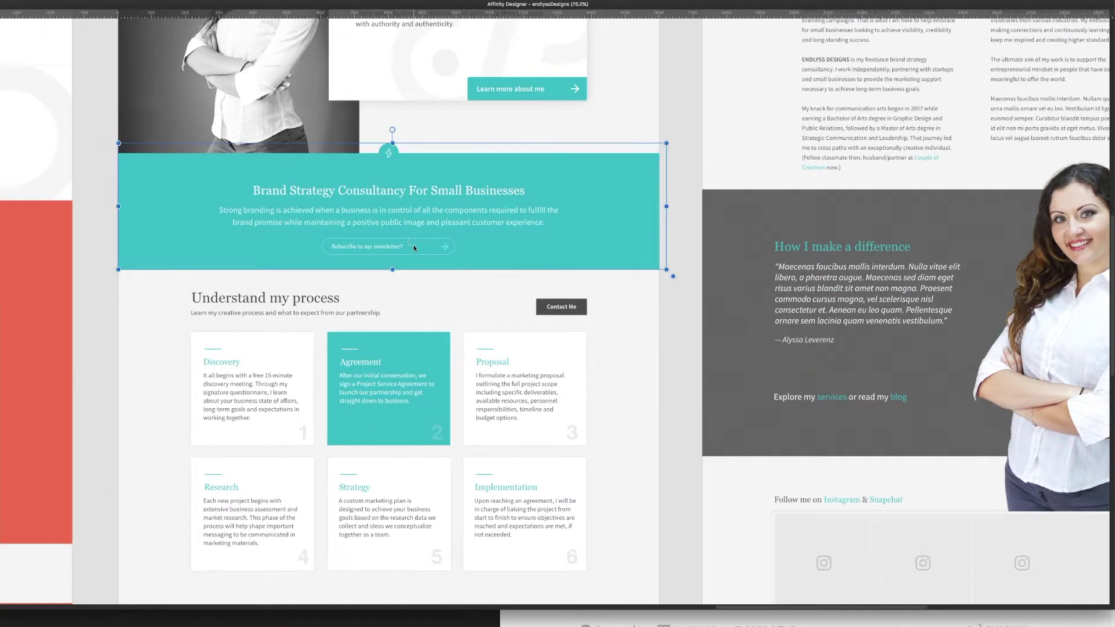
left_click(675, 228)
scroll(674, 212, "up", 8)
scroll(674, 211, "right", 4)
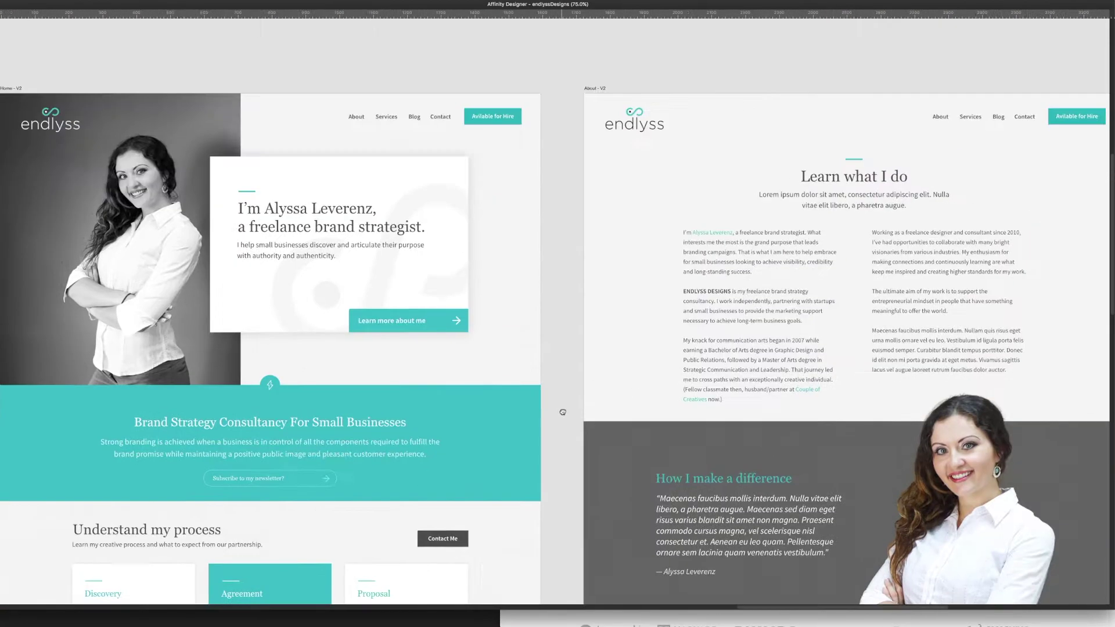
scroll(251, 230, "down", 1)
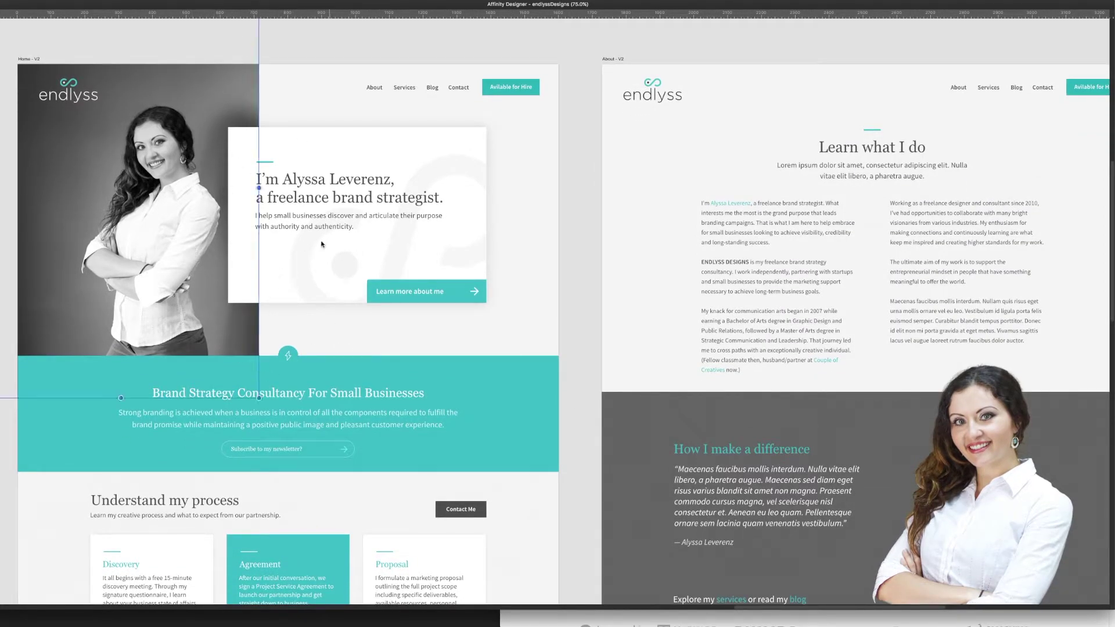
scroll(349, 317, "up", 1)
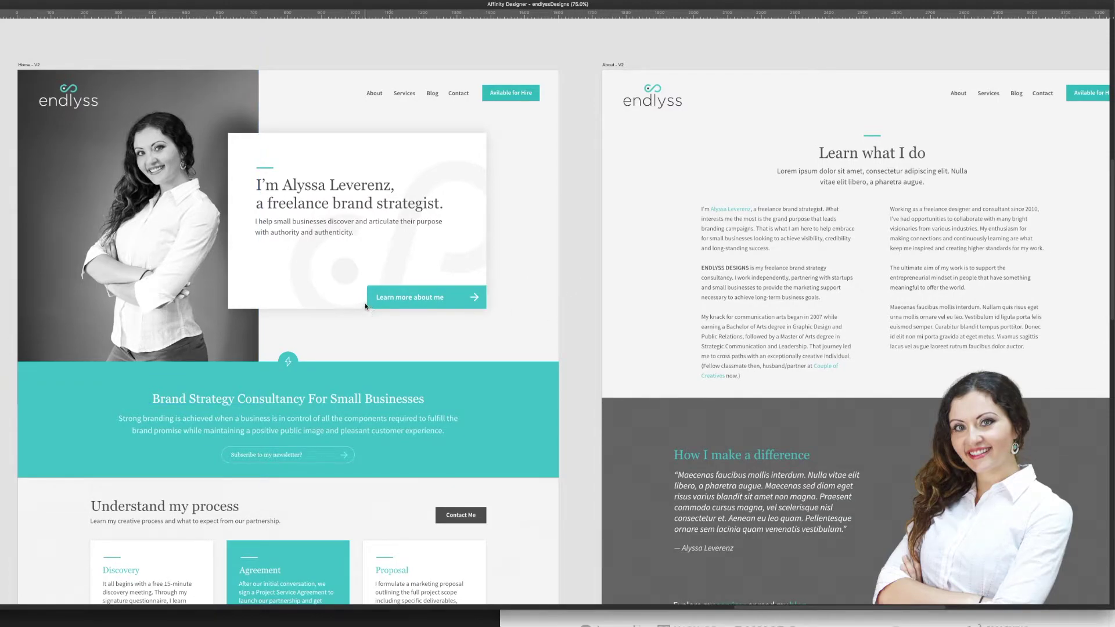
scroll(367, 311, "down", 1)
scroll(358, 314, "down", 5)
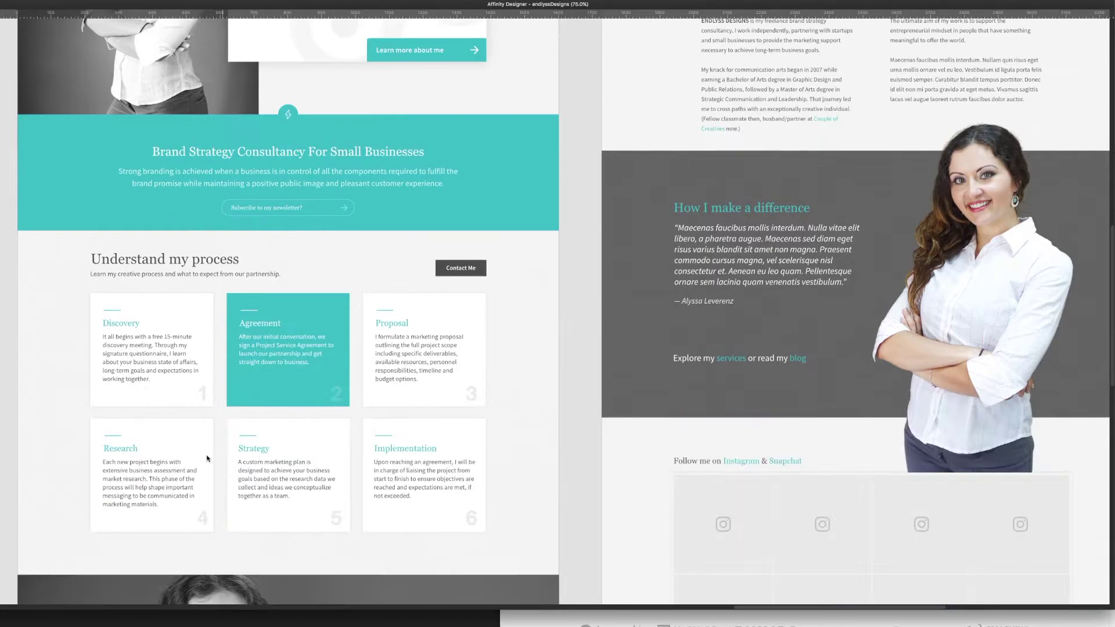
scroll(483, 293, "up", 3)
scroll(484, 294, "up", 4)
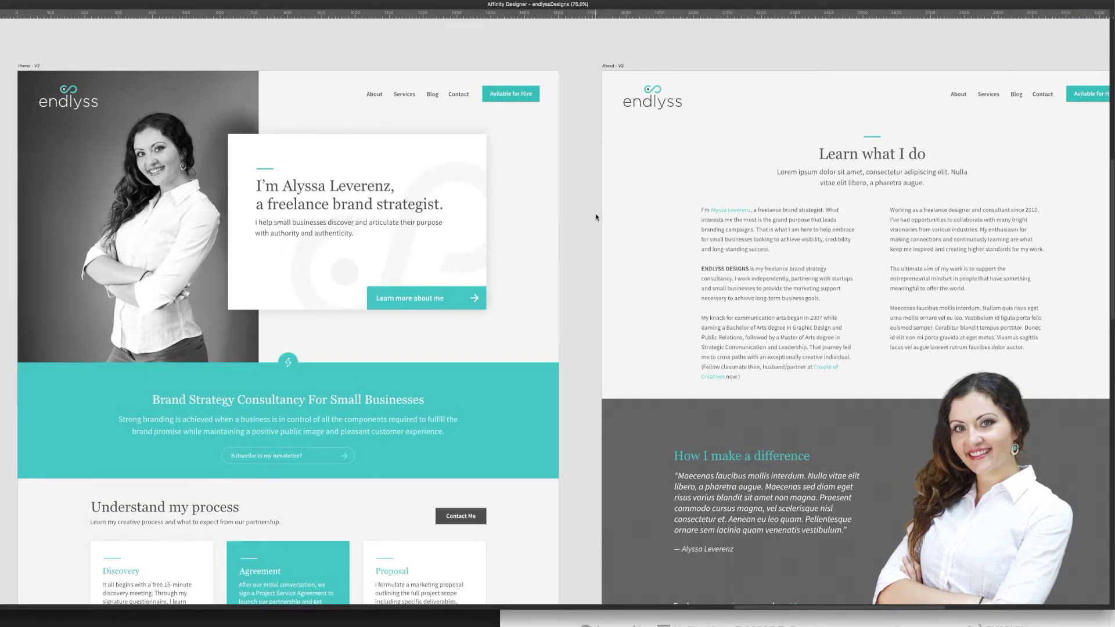
scroll(582, 257, "up", 2)
left_click_drag(583, 256, 574, 256)
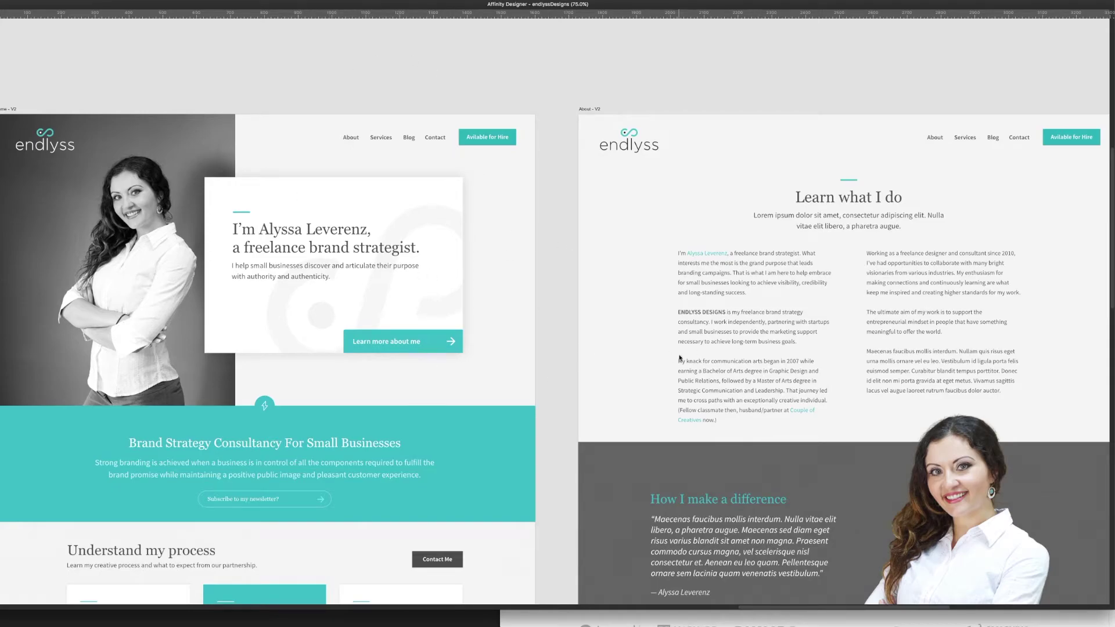
left_click(718, 365)
left_click(571, 309)
left_click(263, 257)
scroll(469, 390, "down", 10)
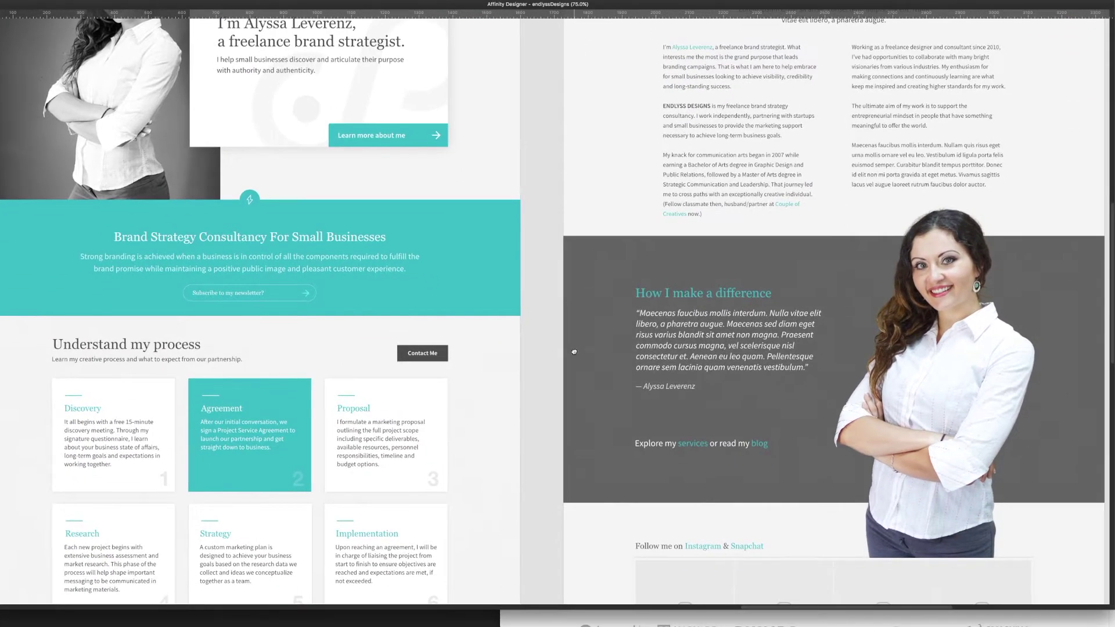
left_click_drag(588, 235, 635, 224)
scroll(605, 317, "down", 5)
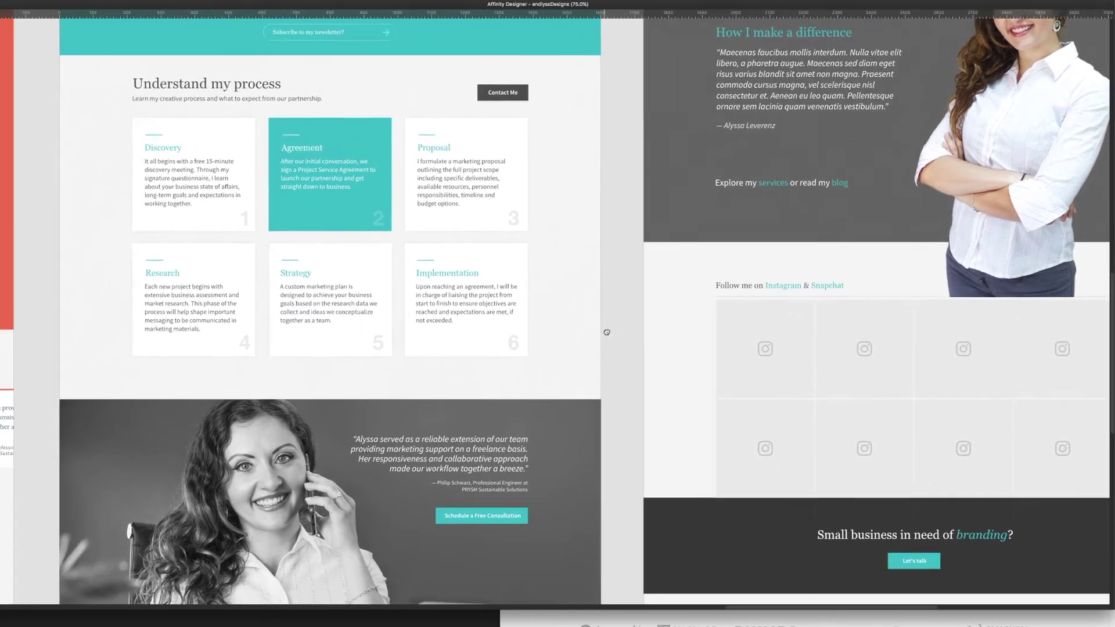
left_click_drag(607, 332, 662, 397)
scroll(662, 396, "up", 2)
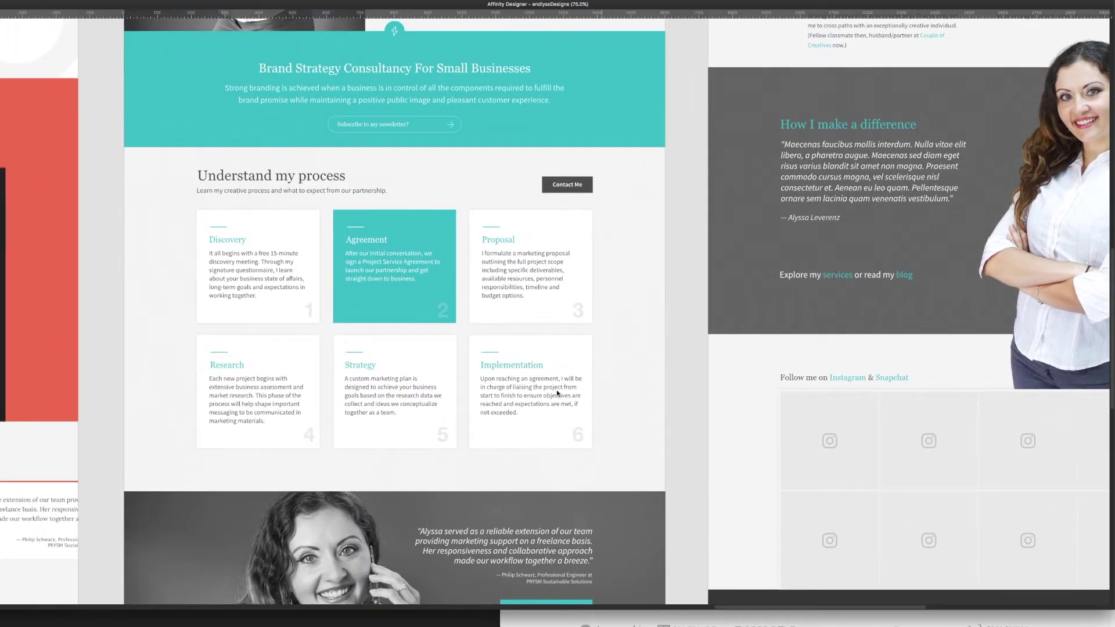
left_click(361, 269)
left_click(655, 299)
scroll(693, 317, "up", 3)
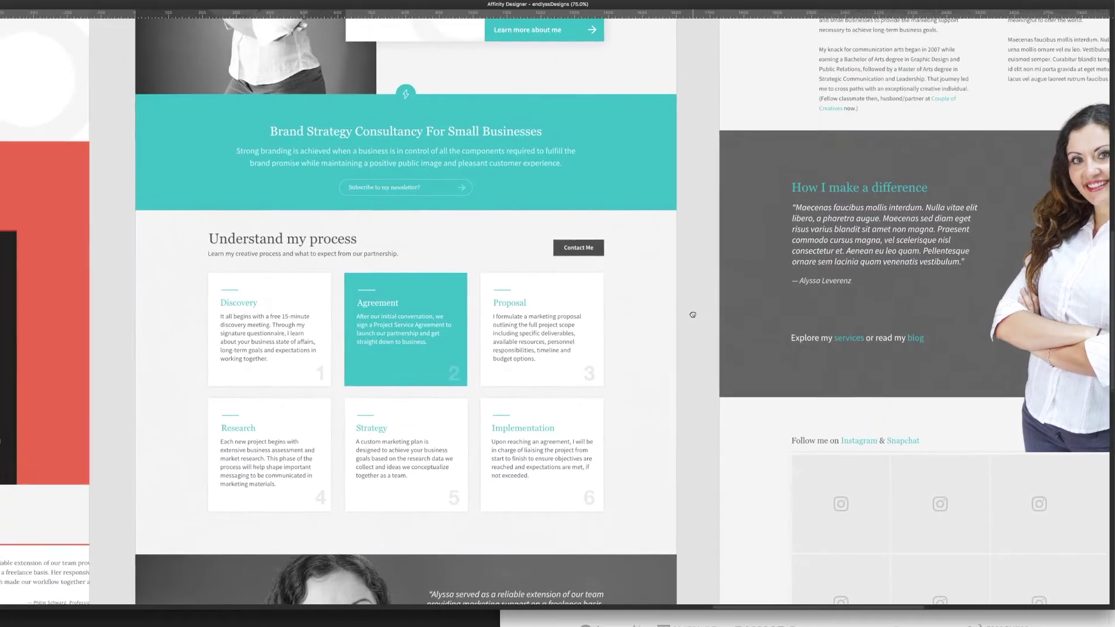
left_click(360, 340)
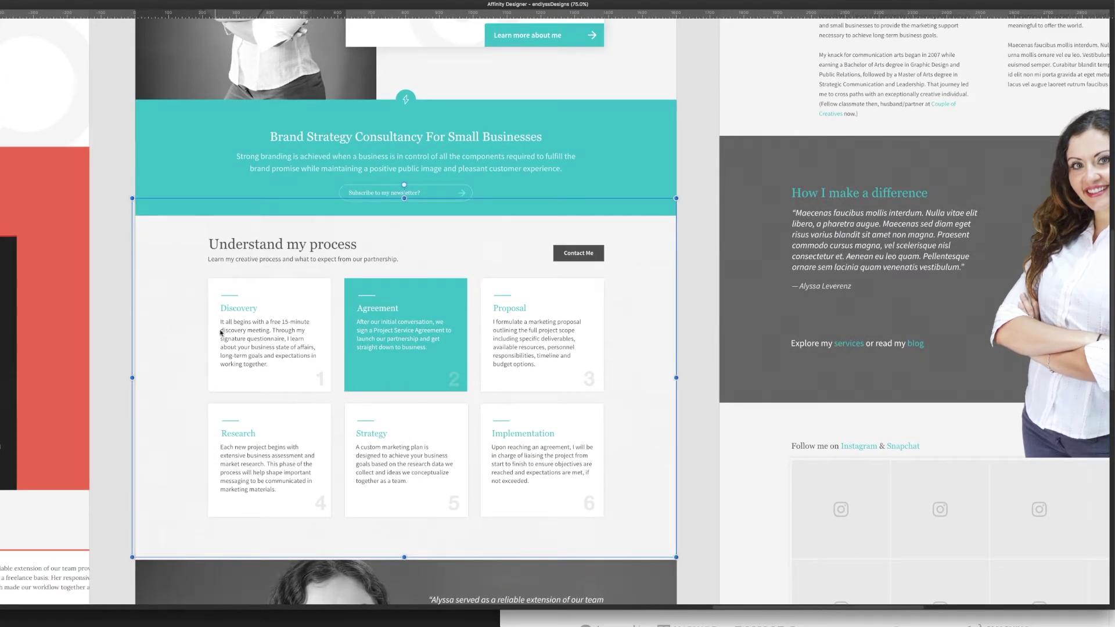
left_click(692, 236)
scroll(692, 237, "up", 10)
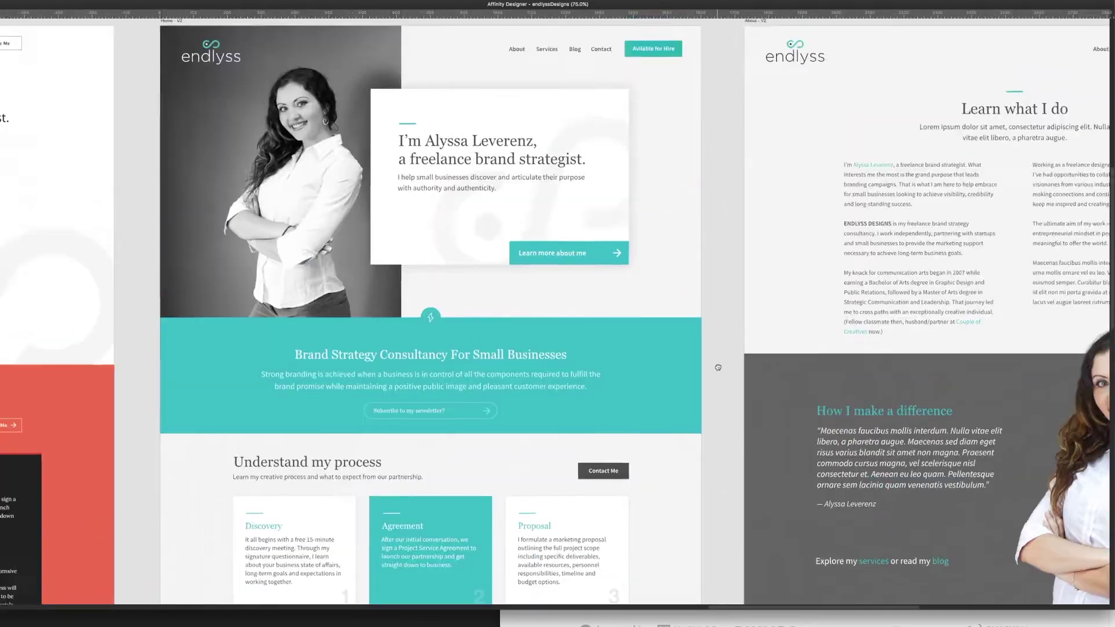
scroll(708, 365, "down", 6)
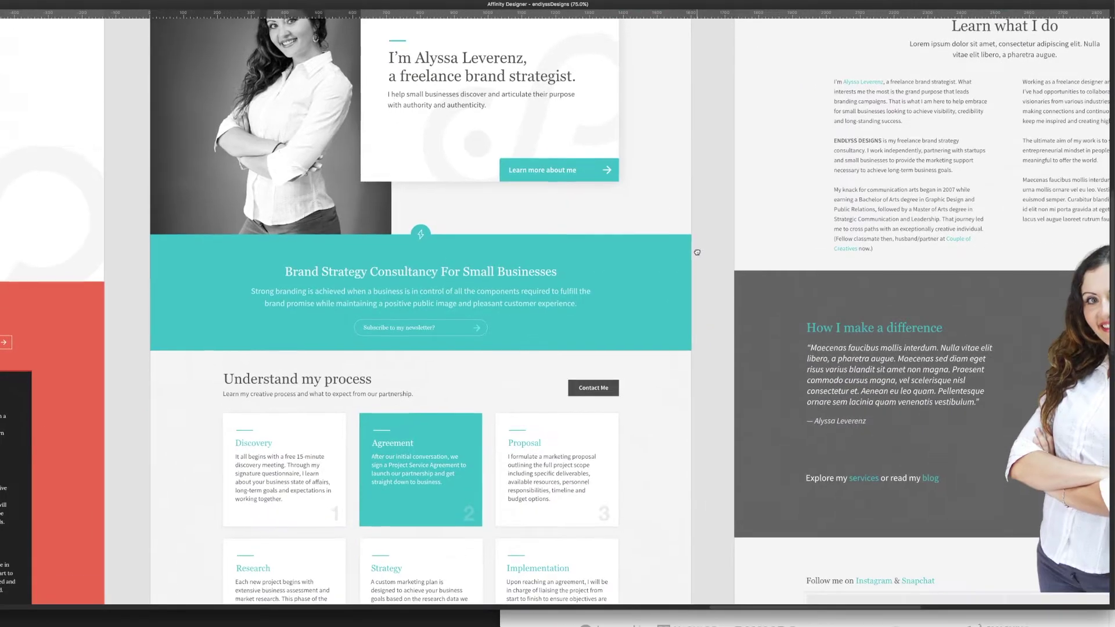
scroll(523, 390, "right", 8)
scroll(523, 389, "up", 5)
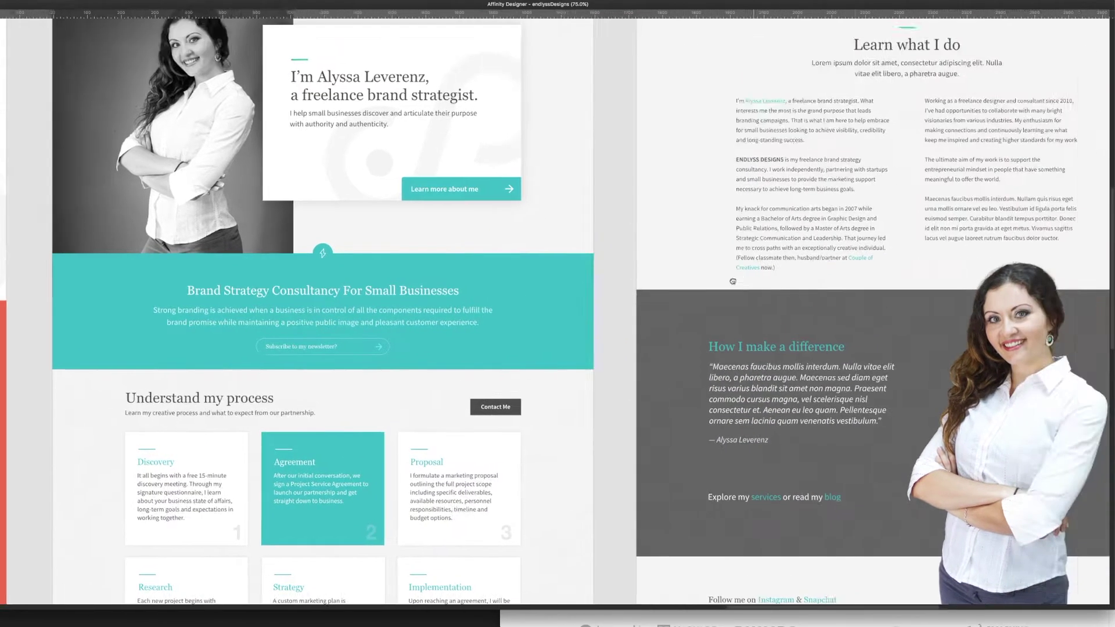
scroll(609, 372, "left", 4)
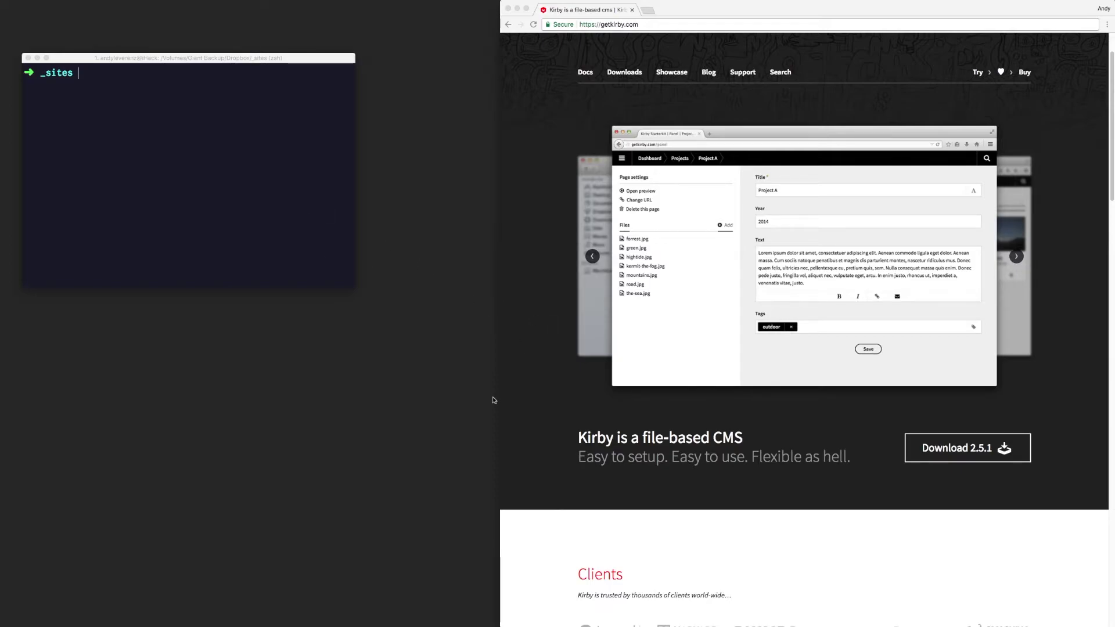
Step: Download the Kirby 2 Starterkit from getkirby.com's Try Kirby page via Download 2.5.1
left_click(791, 539)
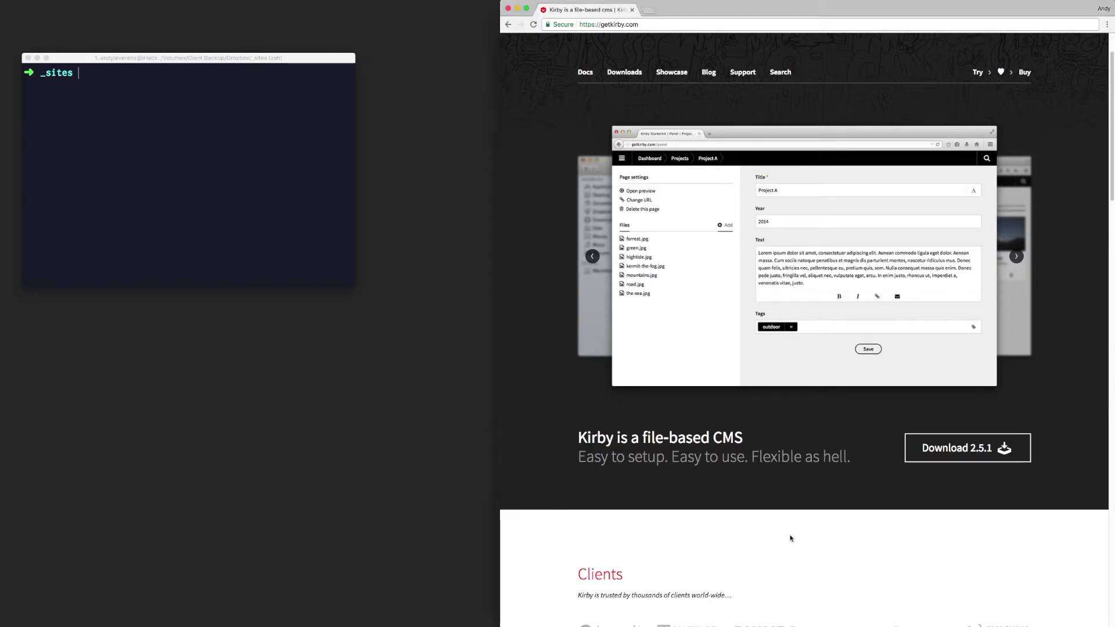
left_click(977, 460)
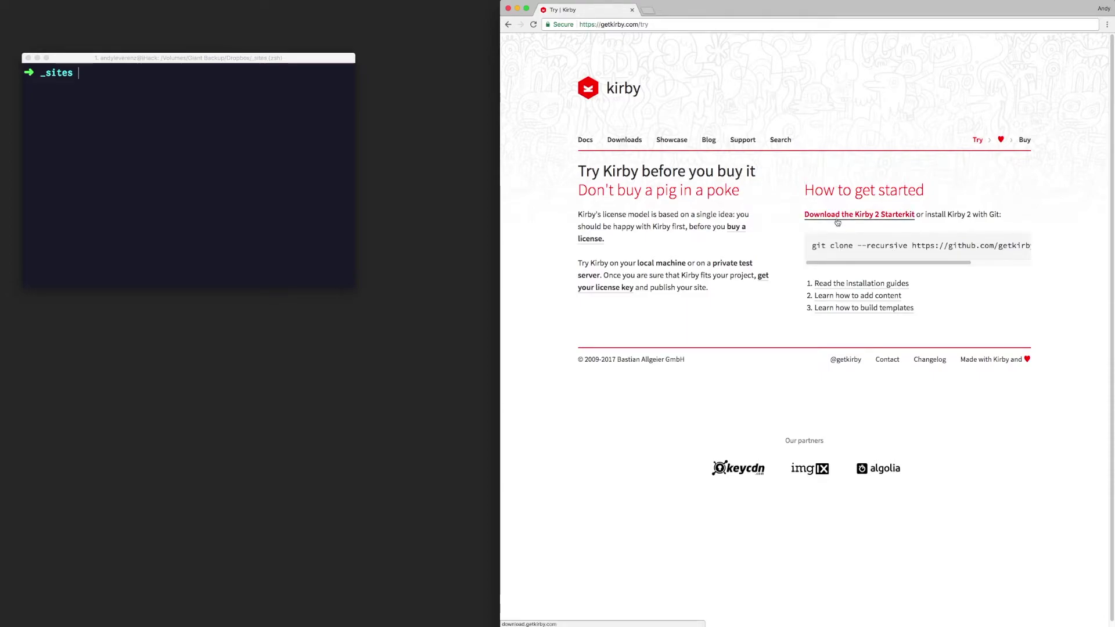
left_click(838, 222)
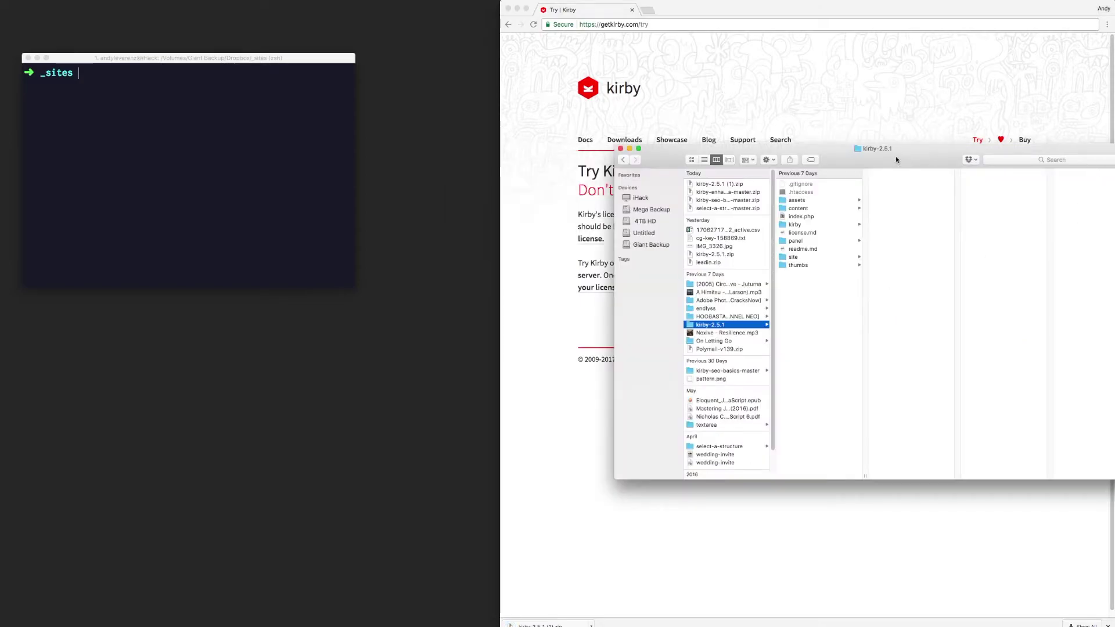
Step: Move the Finder window left, leave kirby-2.5.1 unrenamed, and return to the Try Kirby page
left_click_drag(891, 174, 782, 172)
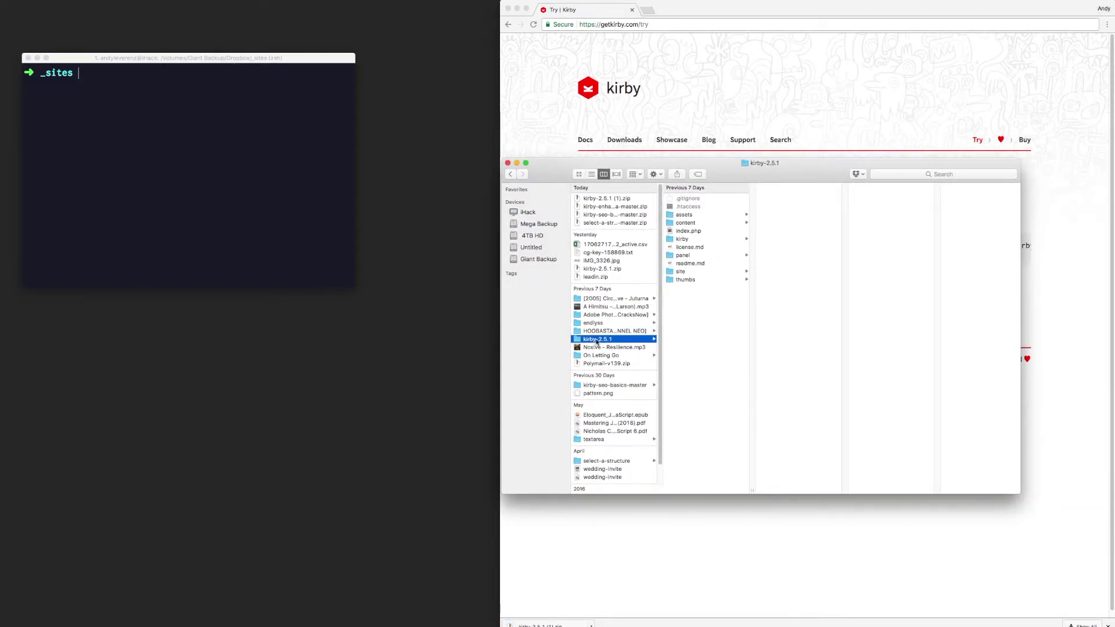
left_click(596, 339)
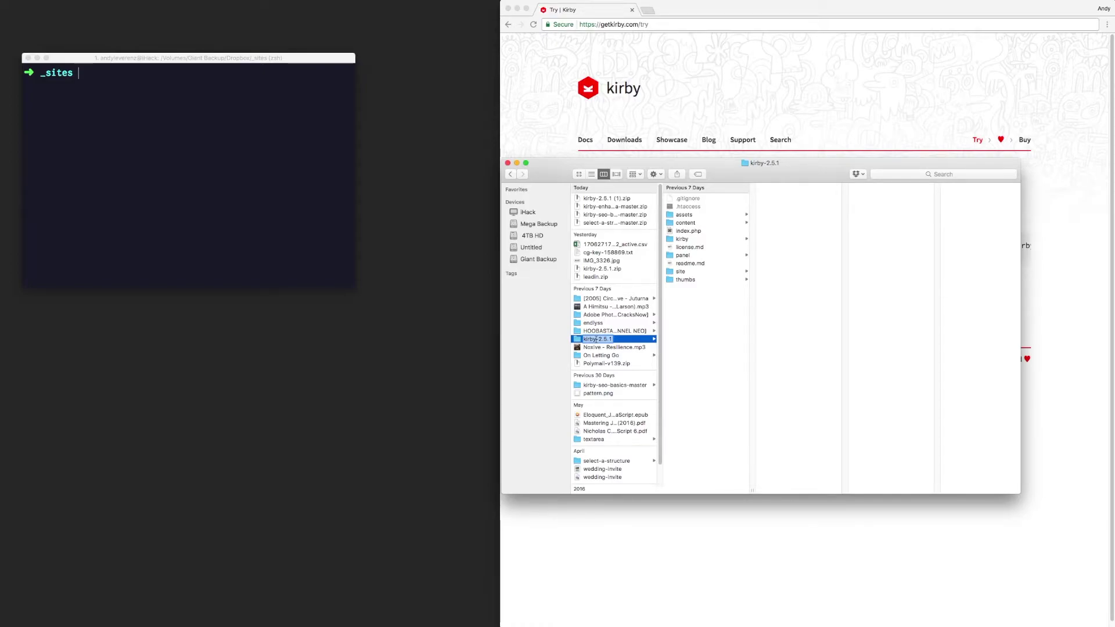
left_click(702, 152)
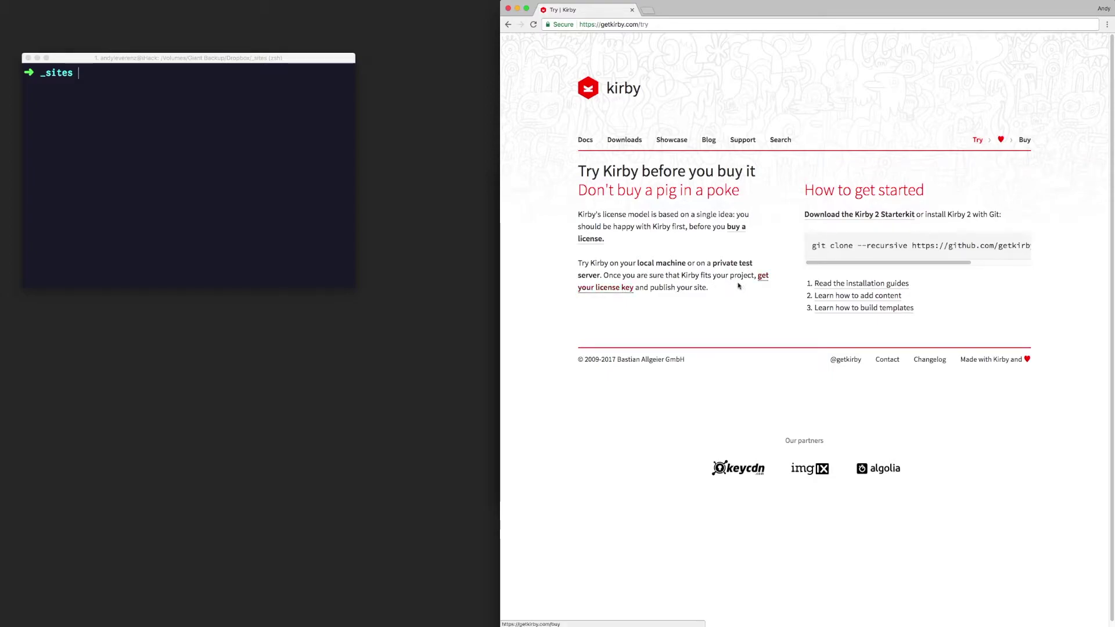
Step: Open the Store page, then open Docs in a new tab and browse the Cheat Sheet
left_click(1023, 140)
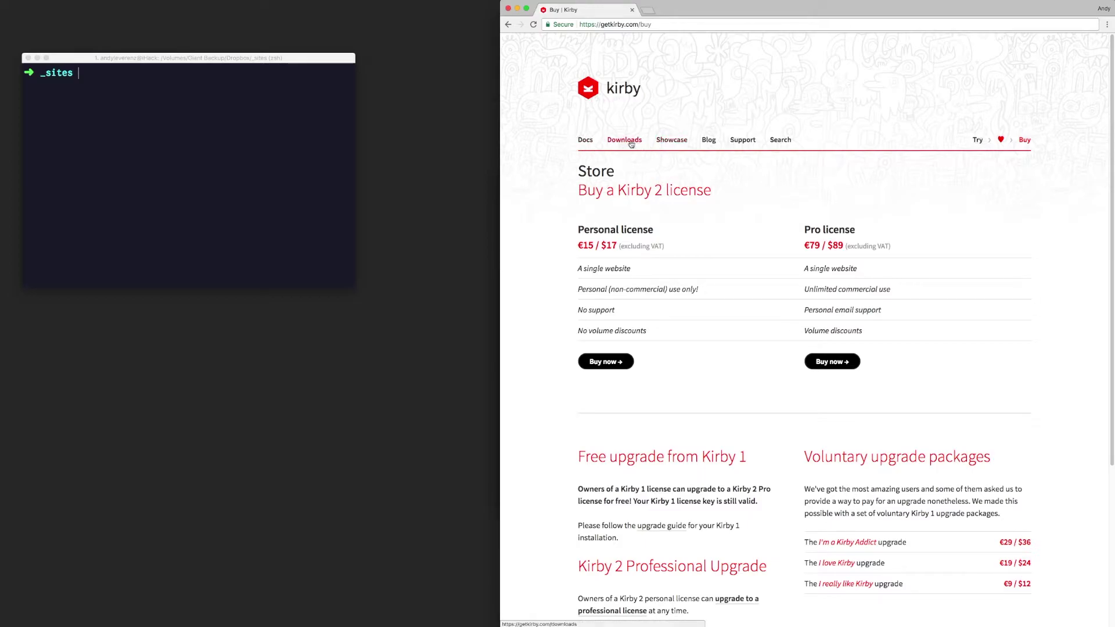
left_click(586, 141, "super")
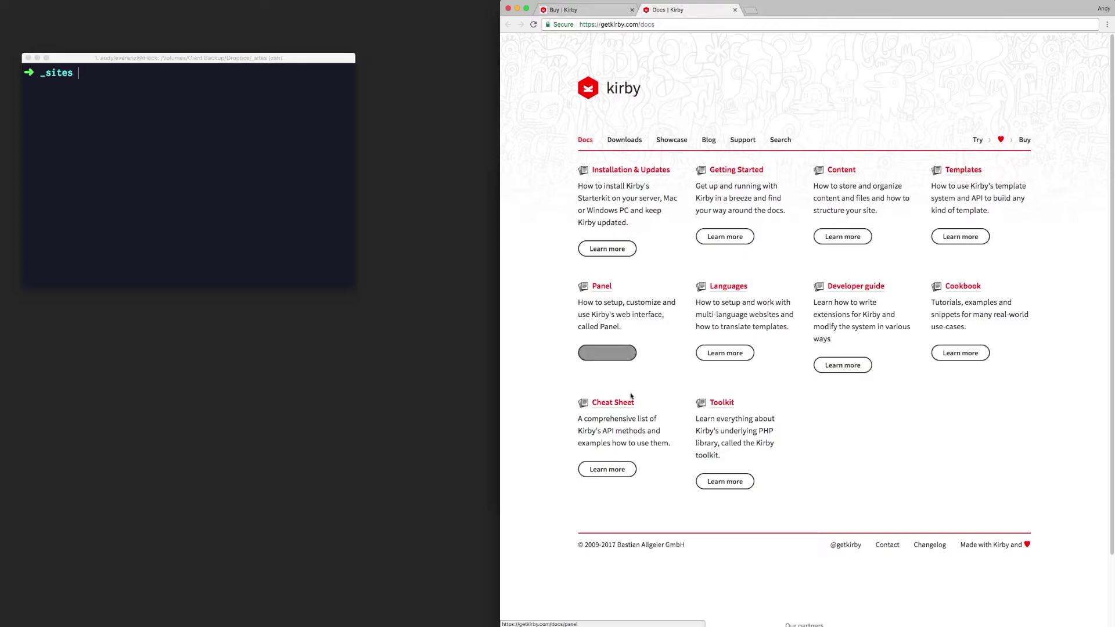
left_click(624, 469)
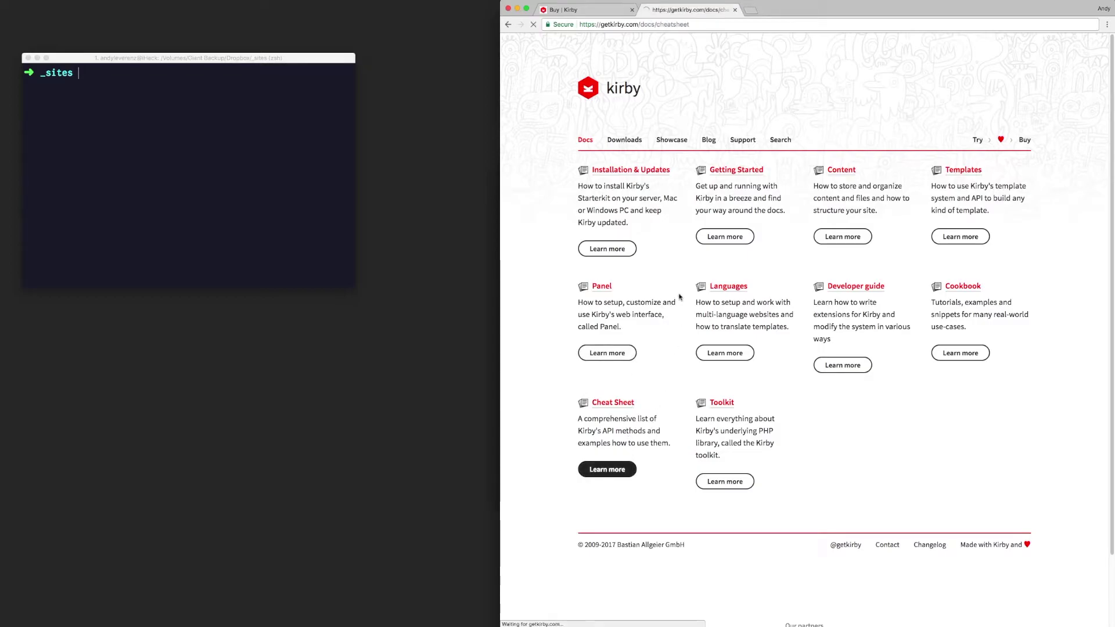
scroll(680, 296, "down", 1)
scroll(670, 270, "down", 20)
scroll(669, 275, "down", 6)
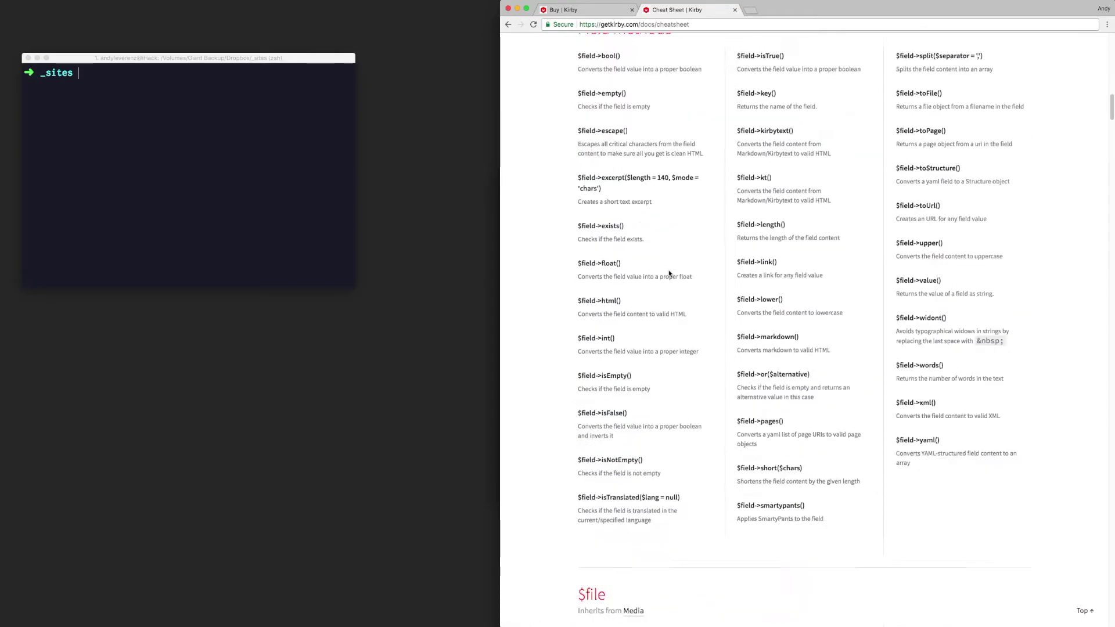
scroll(669, 275, "down", 5)
scroll(669, 276, "up", 12)
scroll(670, 276, "up", 20)
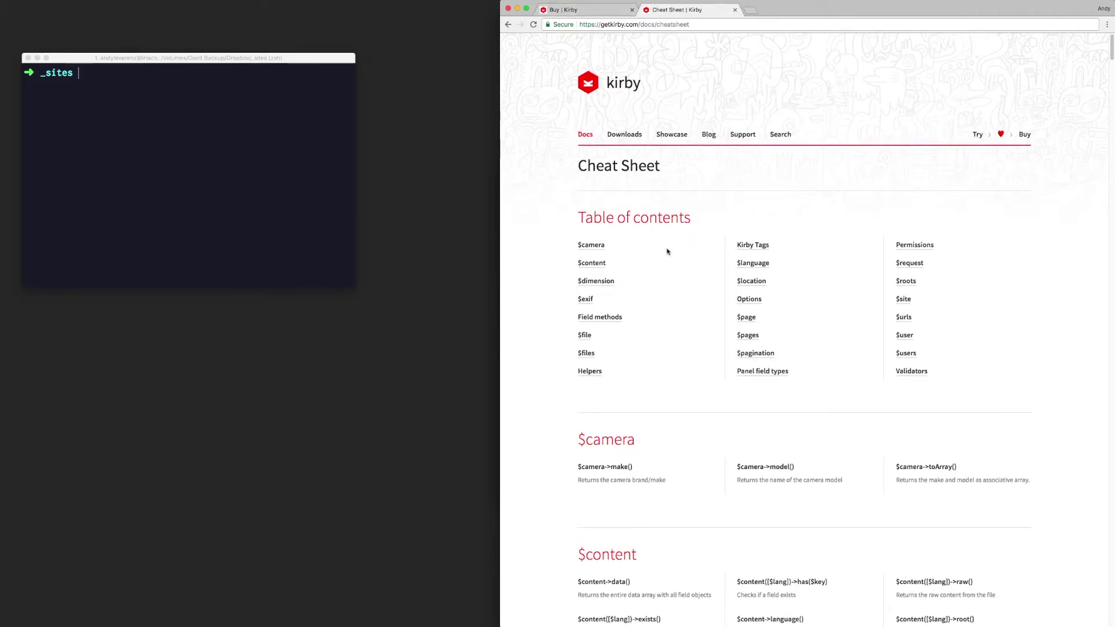
scroll(668, 250, "down", 5)
scroll(649, 246, "down", 10)
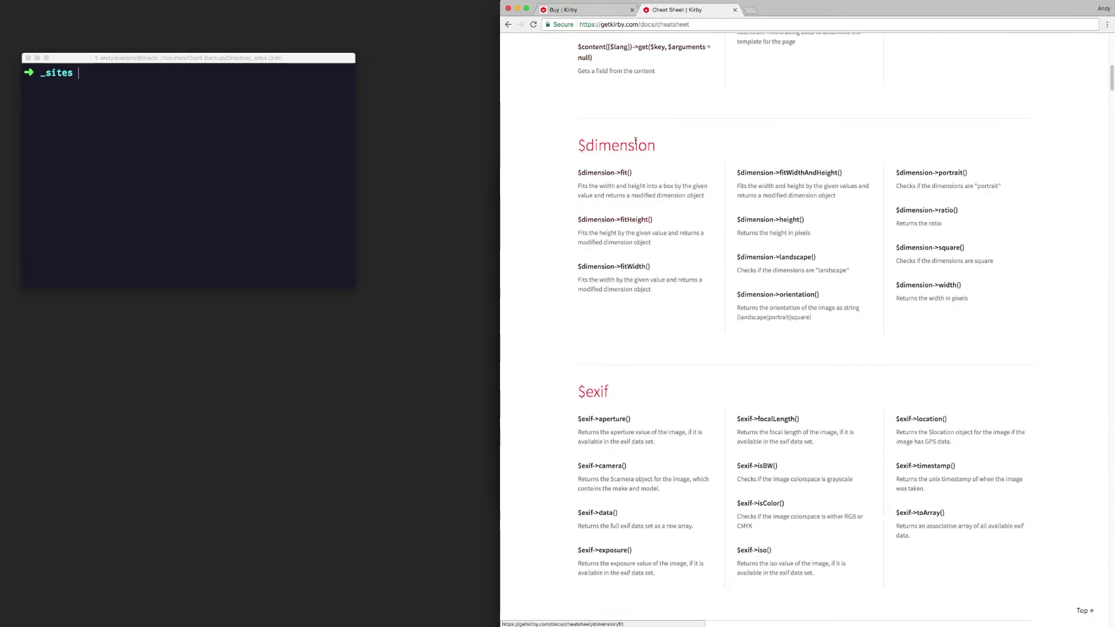
scroll(628, 109, "up", 4)
Step: Return to the Store tab and move the terminal window lower on the desktop
left_click(575, 10)
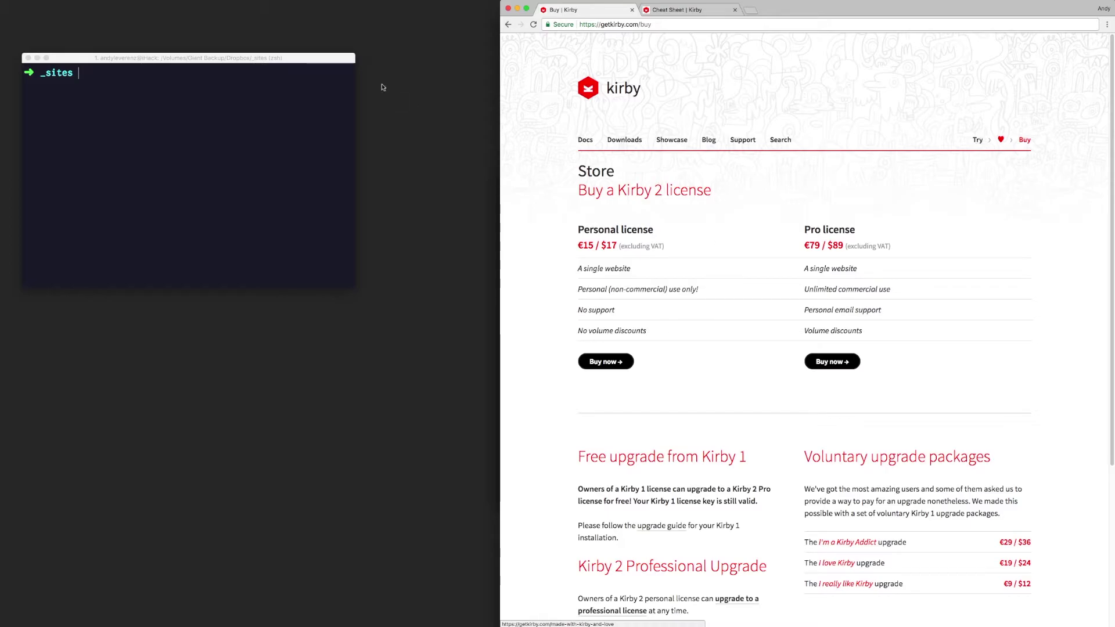
left_click_drag(327, 57, 336, 132)
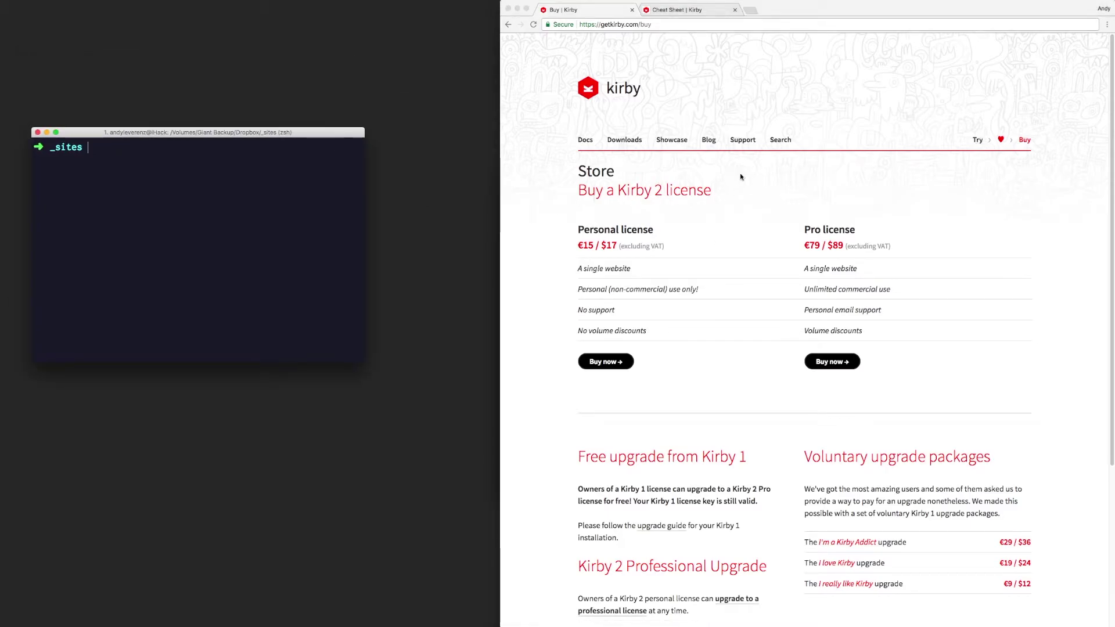
left_click(586, 142)
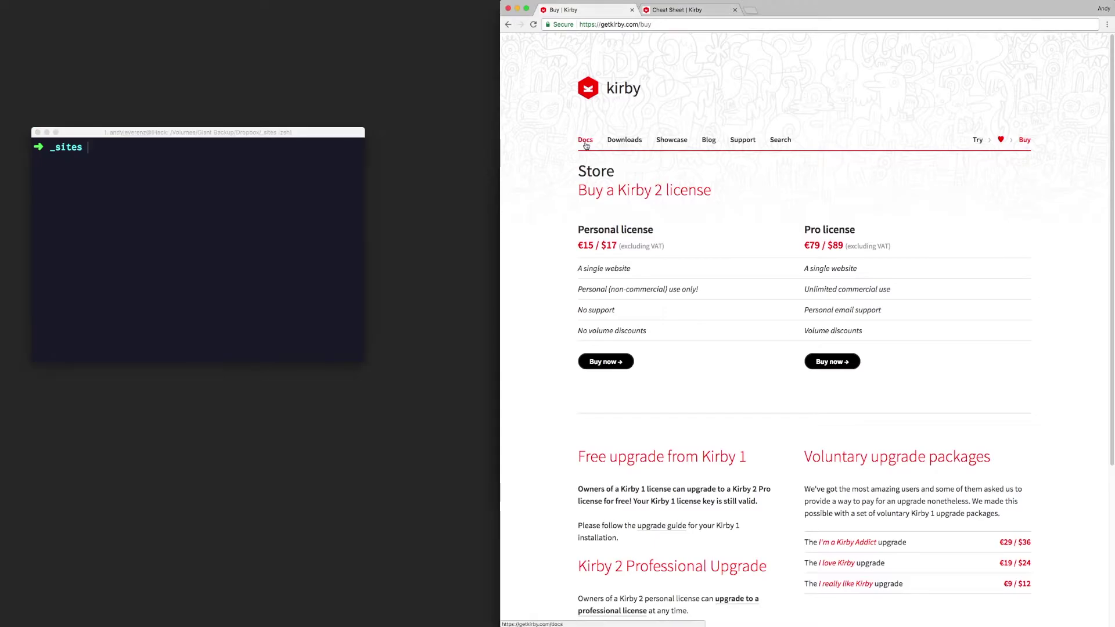
Step: Return to Try Kirby, then in Finder try renaming kirby-2.5.1, dismissing the name-already-taken warning
left_click(977, 140)
key("super+Tab")
key("super+shift+Tab")
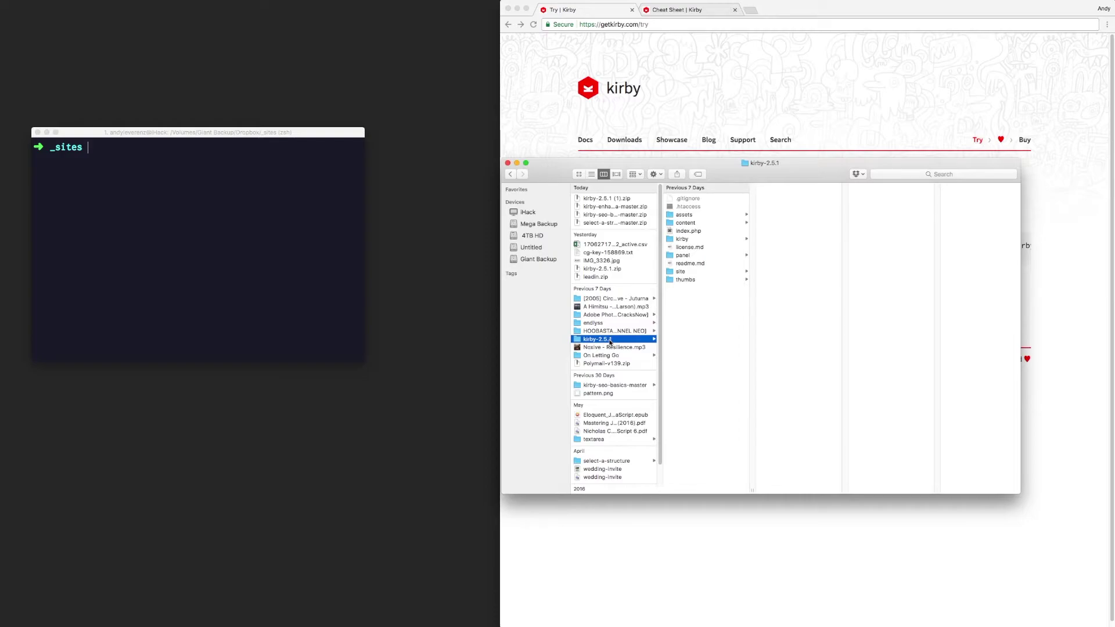
key("Return")
type("endlyss")
key("Return")
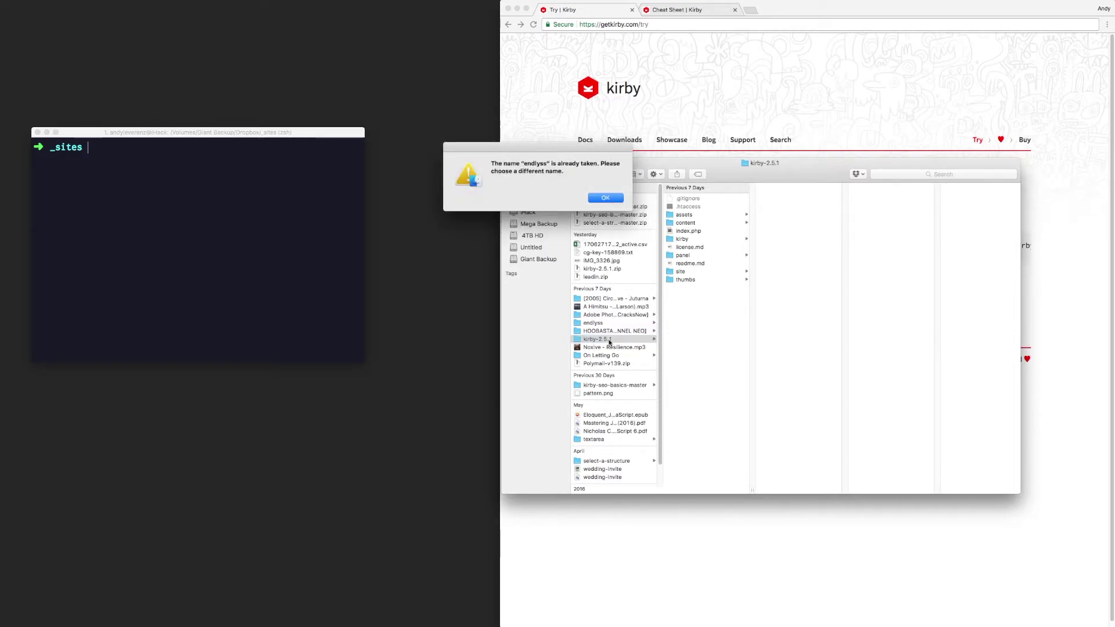
left_click(604, 197)
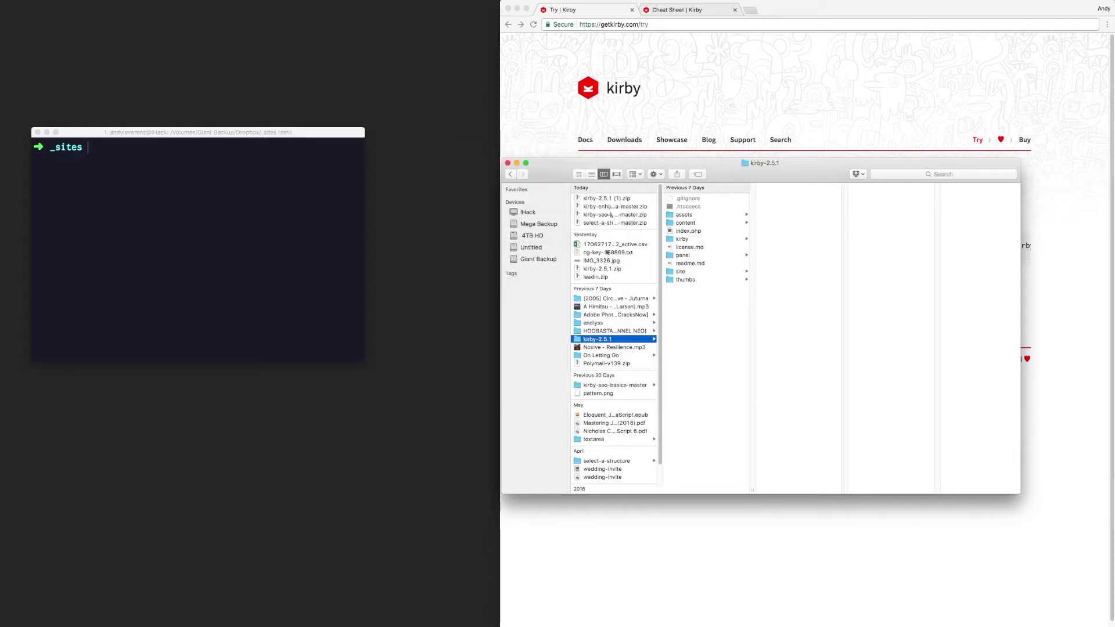
Step: Move the Kirby download folder onto the desktop and browse Finder to Dropbox > _sites
left_click_drag(601, 340, 575, 332)
left_click(475, 16)
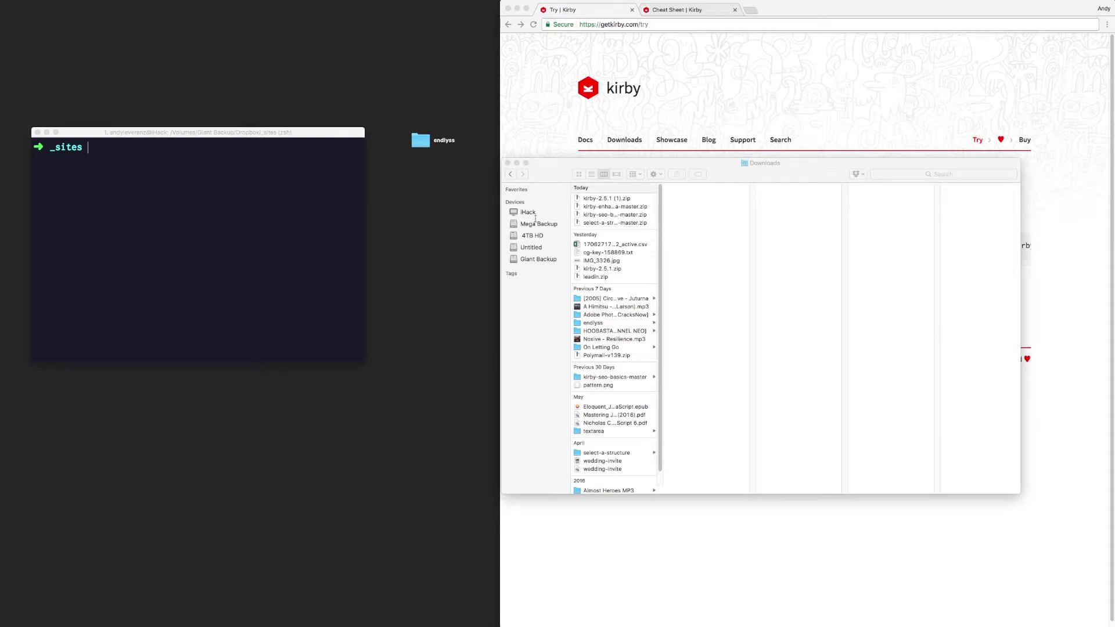
left_click(559, 189)
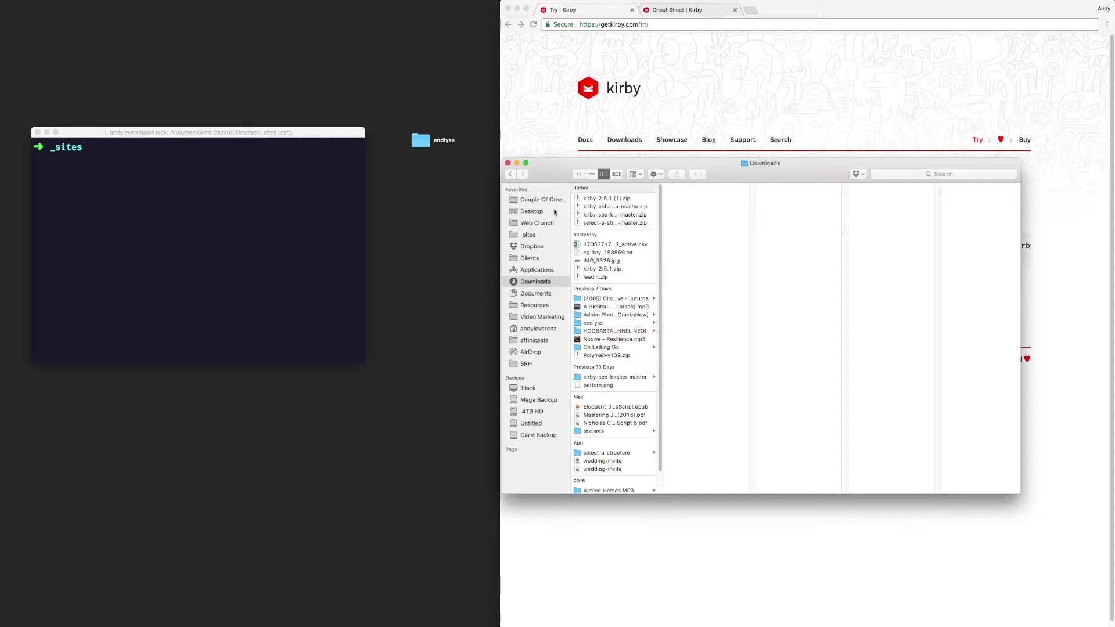
left_click(541, 248)
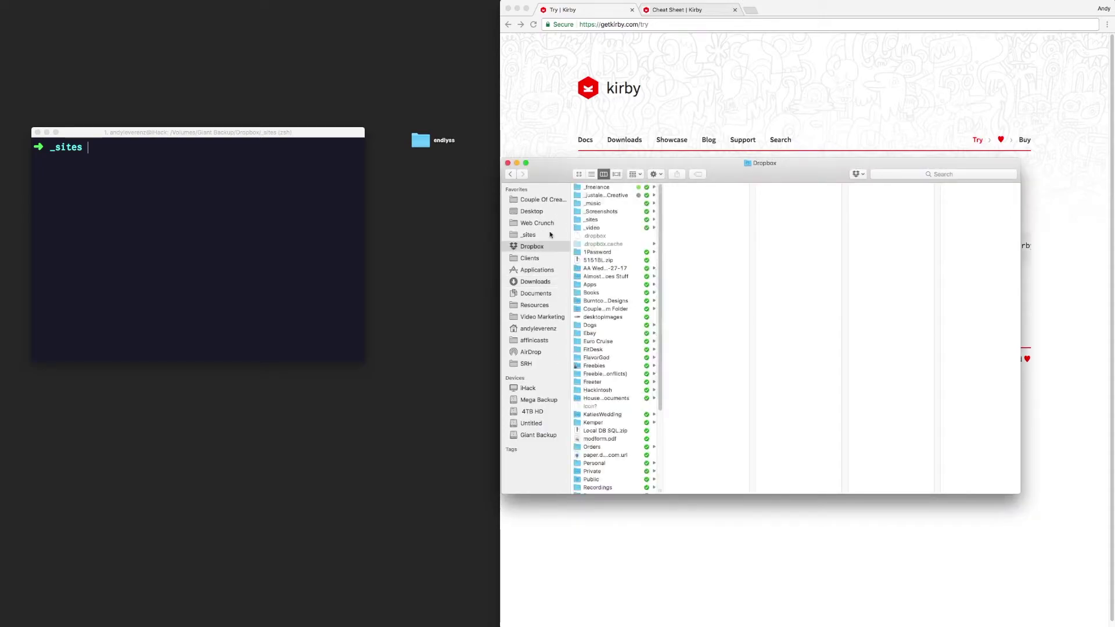
left_click(591, 220)
Step: Drag the desktop endlyss folder into _sites and close the Finder window
left_click(267, 196)
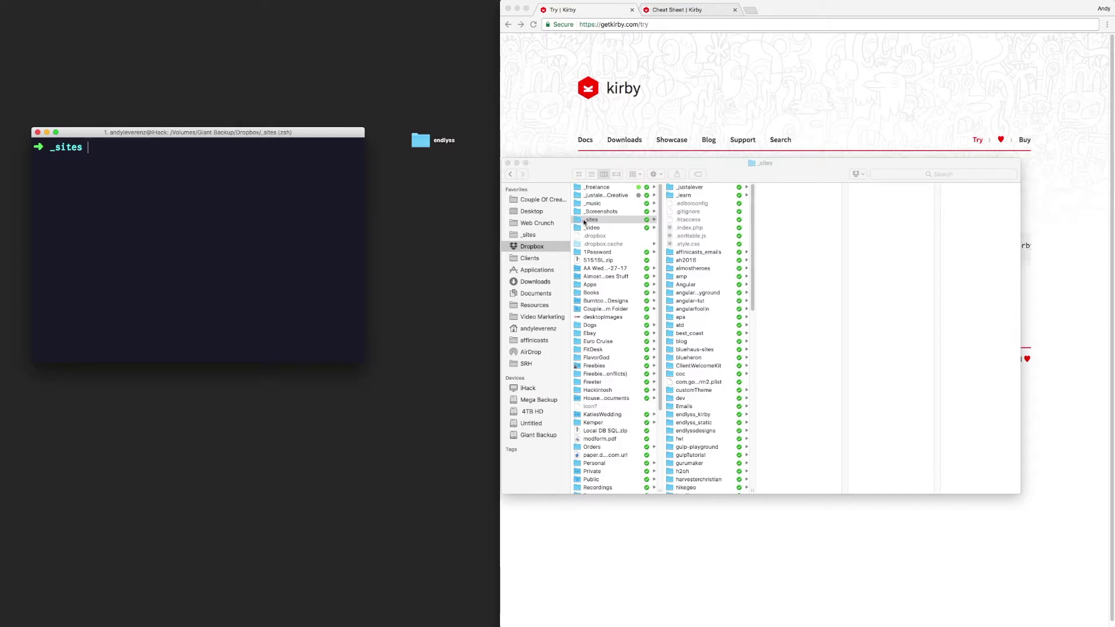
left_click(587, 223)
left_click(421, 140)
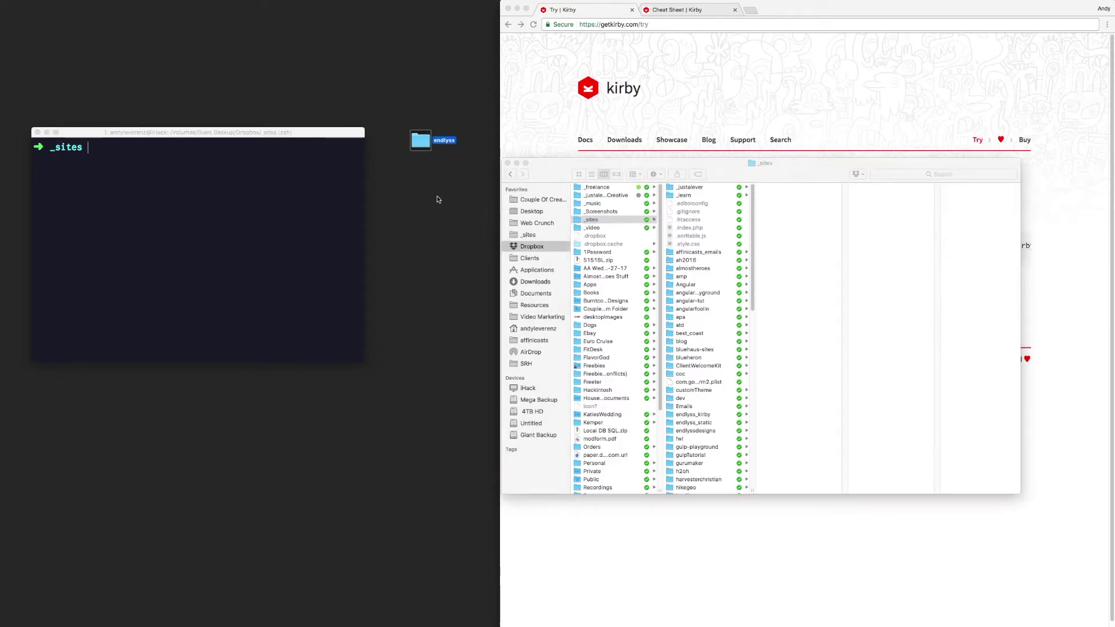
left_click_drag(436, 148, 600, 224)
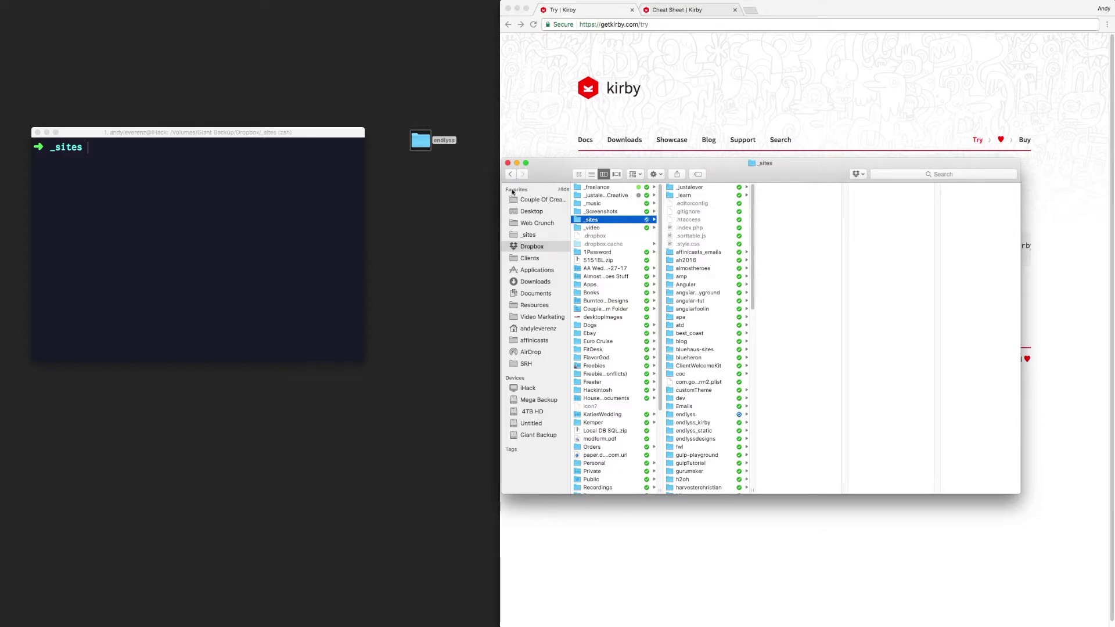
key("super+w")
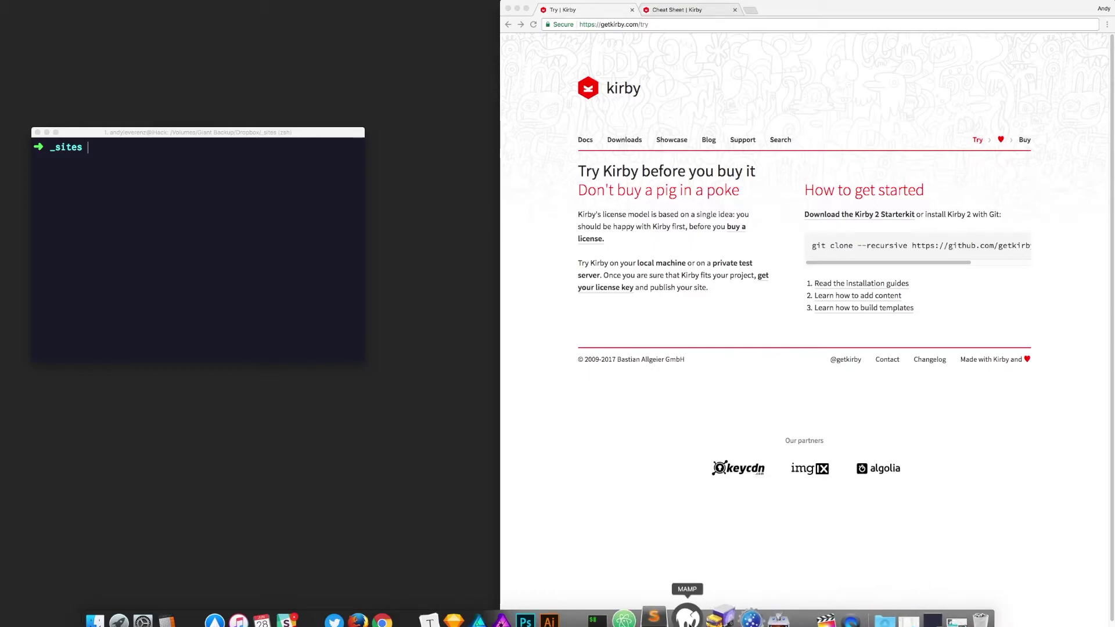
Step: In MAMP Preferences, verify the Web Server document root is the Dropbox _sites folder
left_click(687, 616)
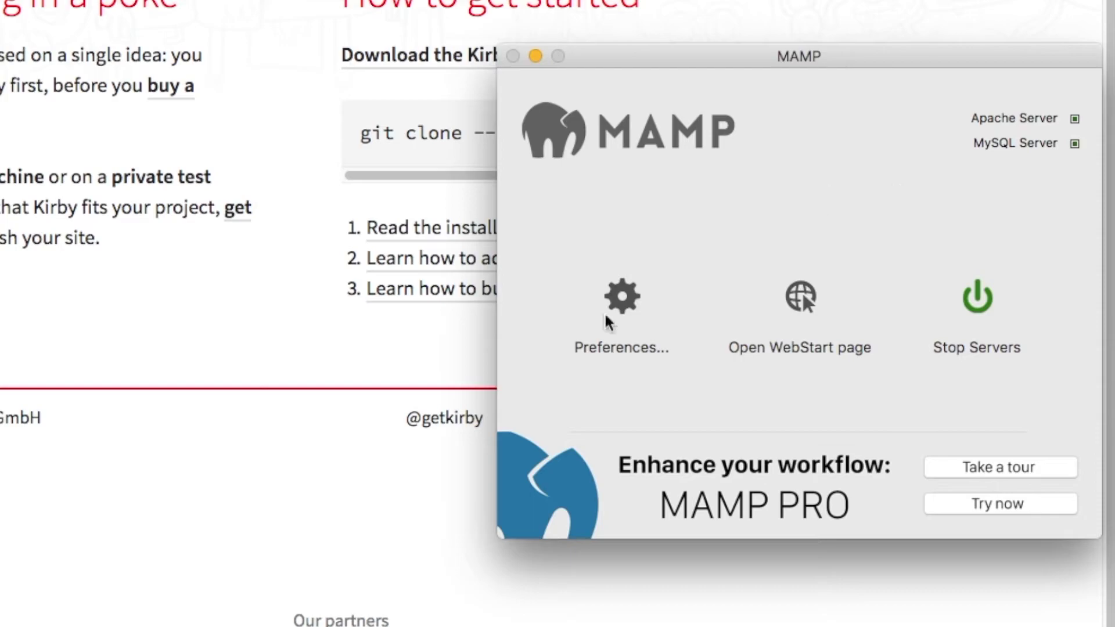
left_click(615, 306)
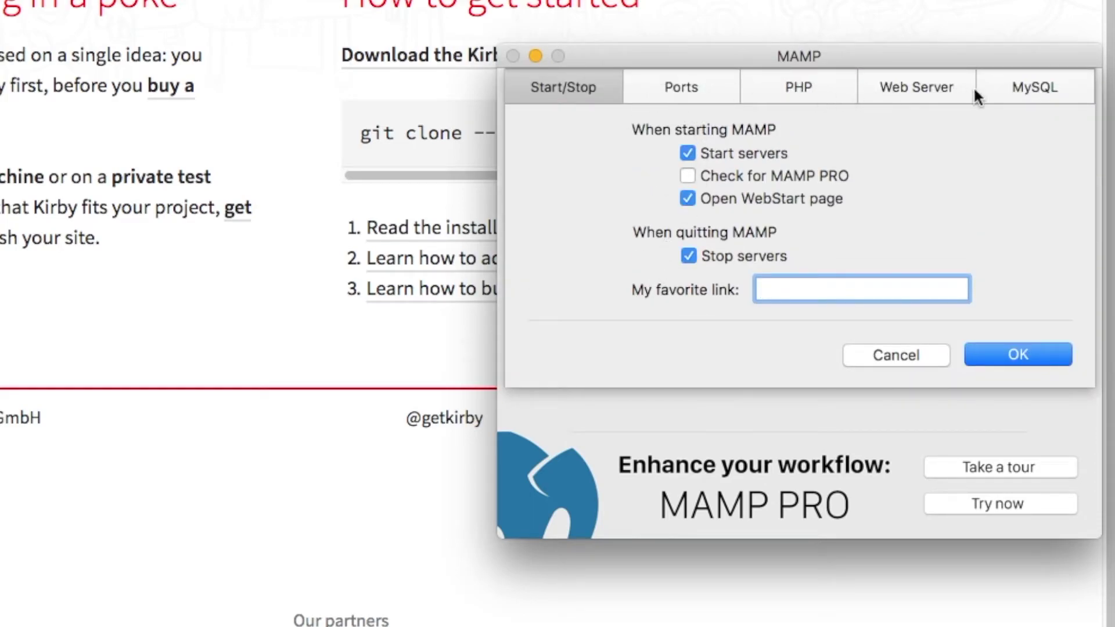
left_click(1005, 88)
left_click(907, 87)
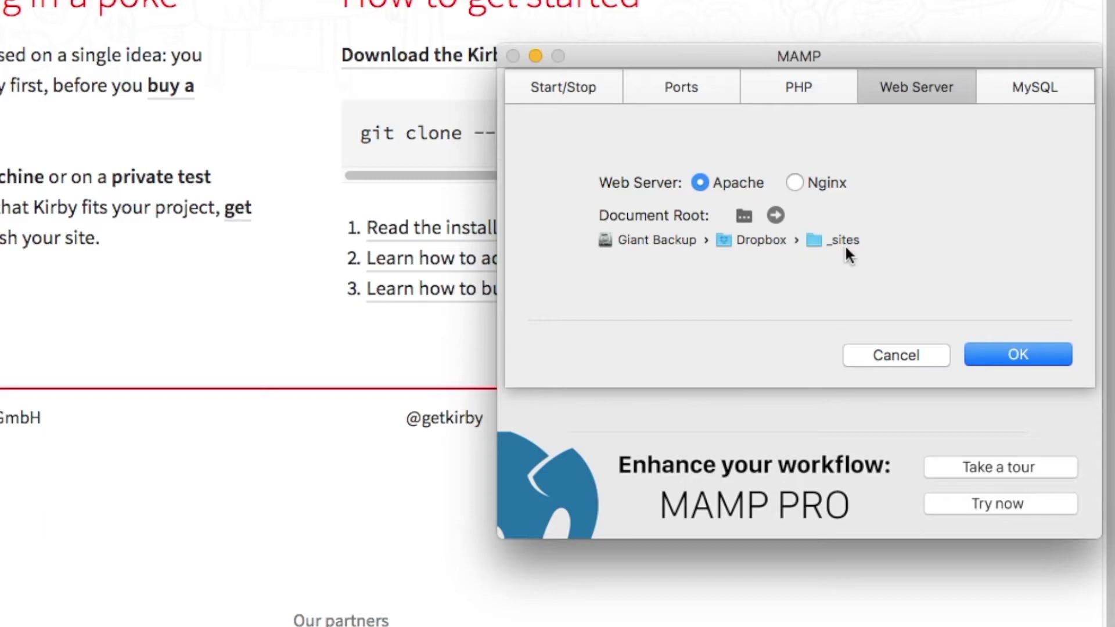
left_click(1015, 354)
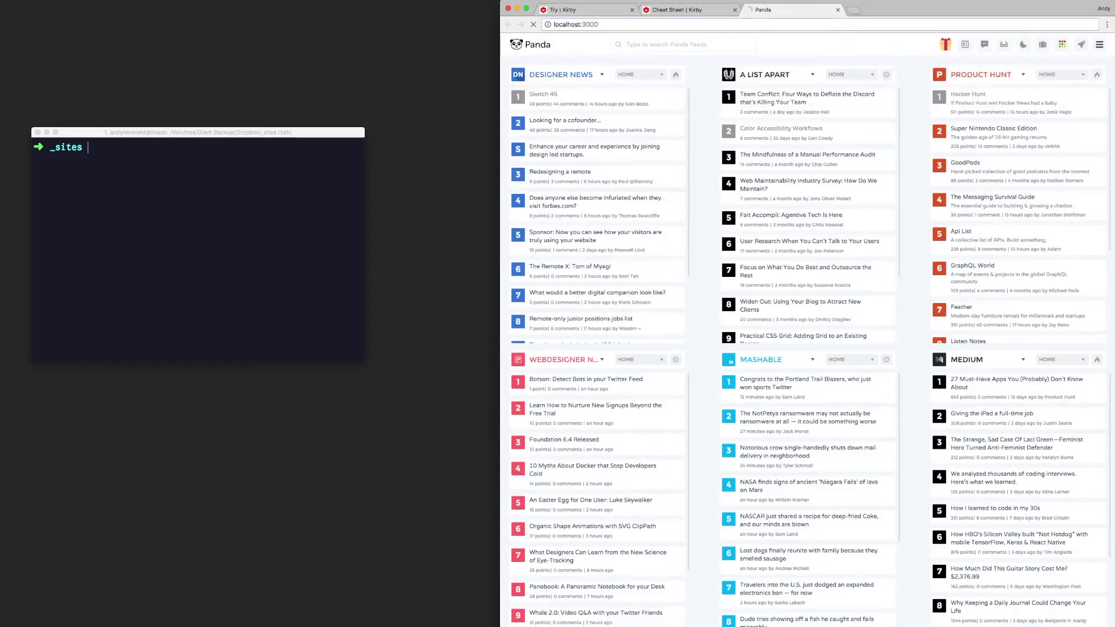
Step: Enter localhost:8888 in Chrome's address bar
key("super+Tab")
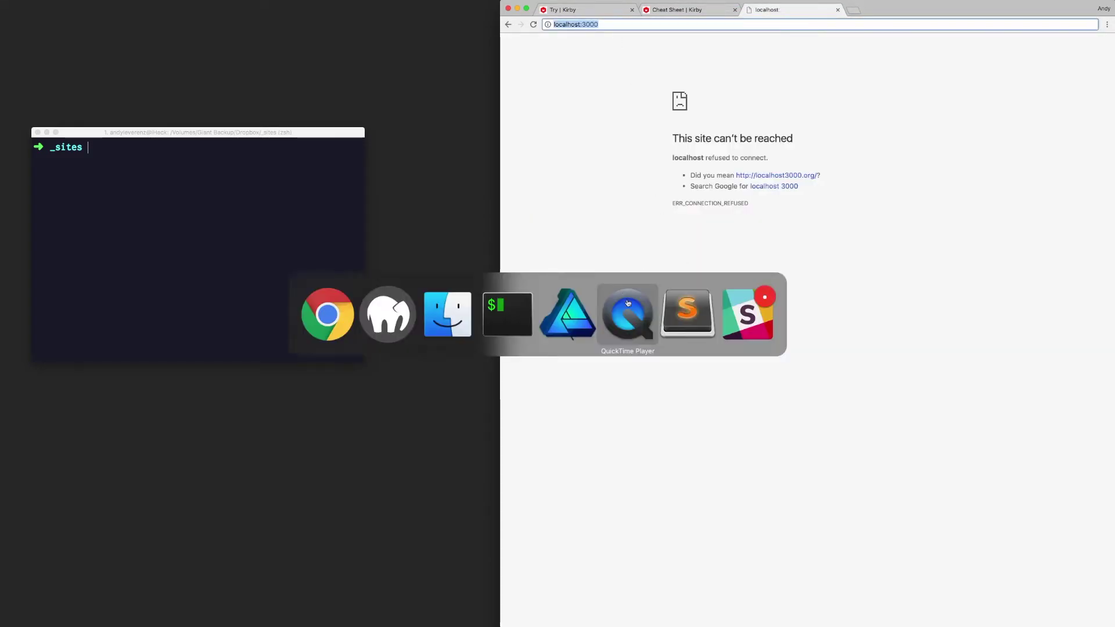
left_click(604, 26)
key("Right")
key("shift+alt+Left")
type("8888")
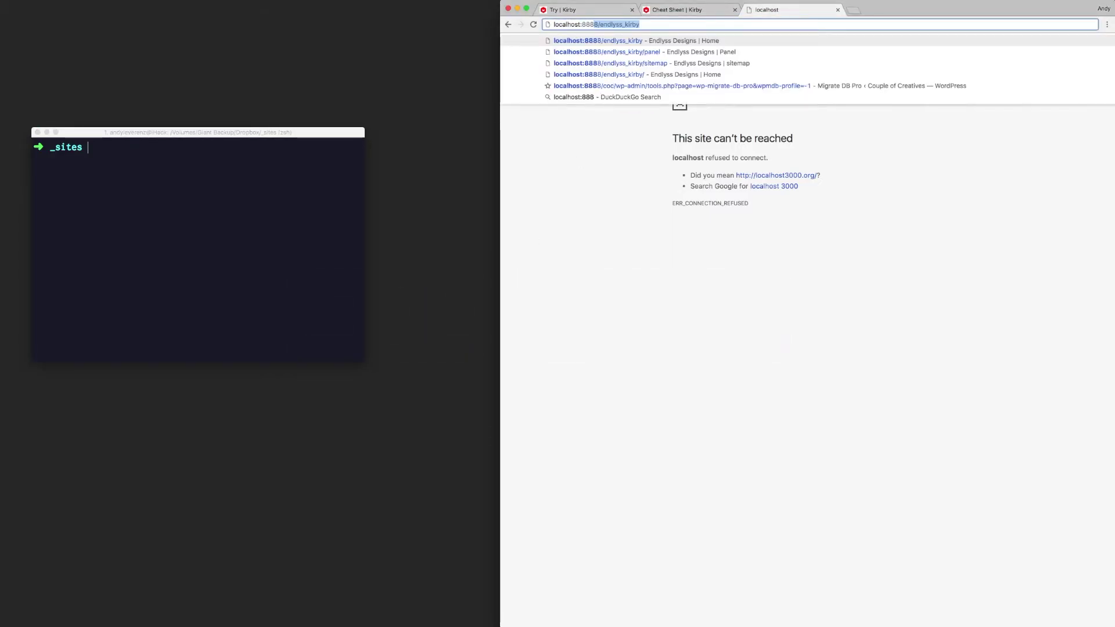
key("BackSpace")
key("BackSpace")
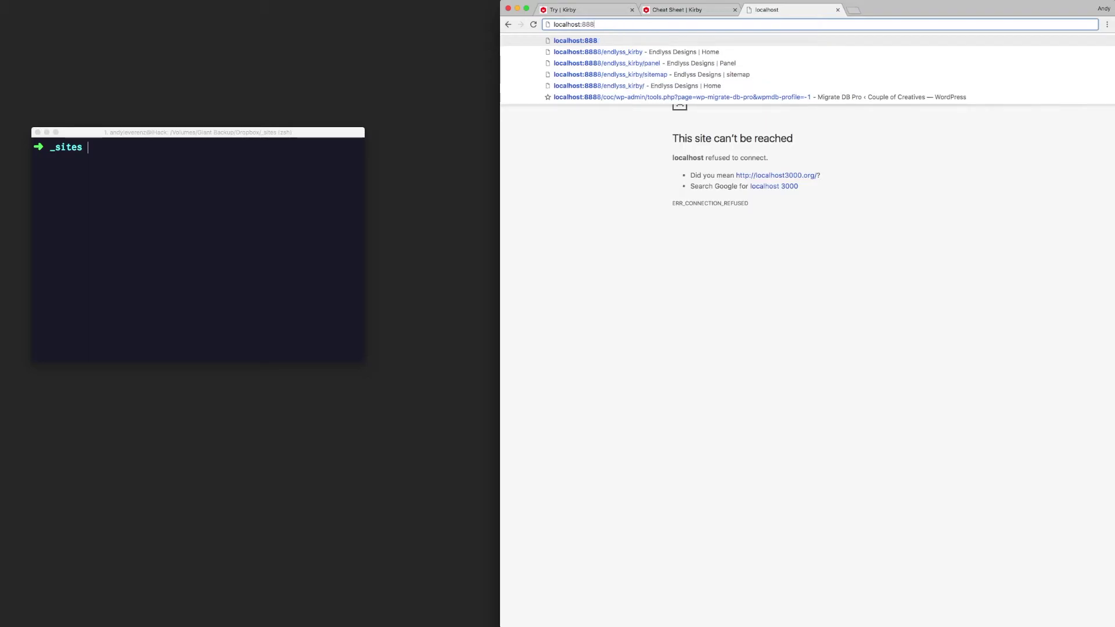
type("8")
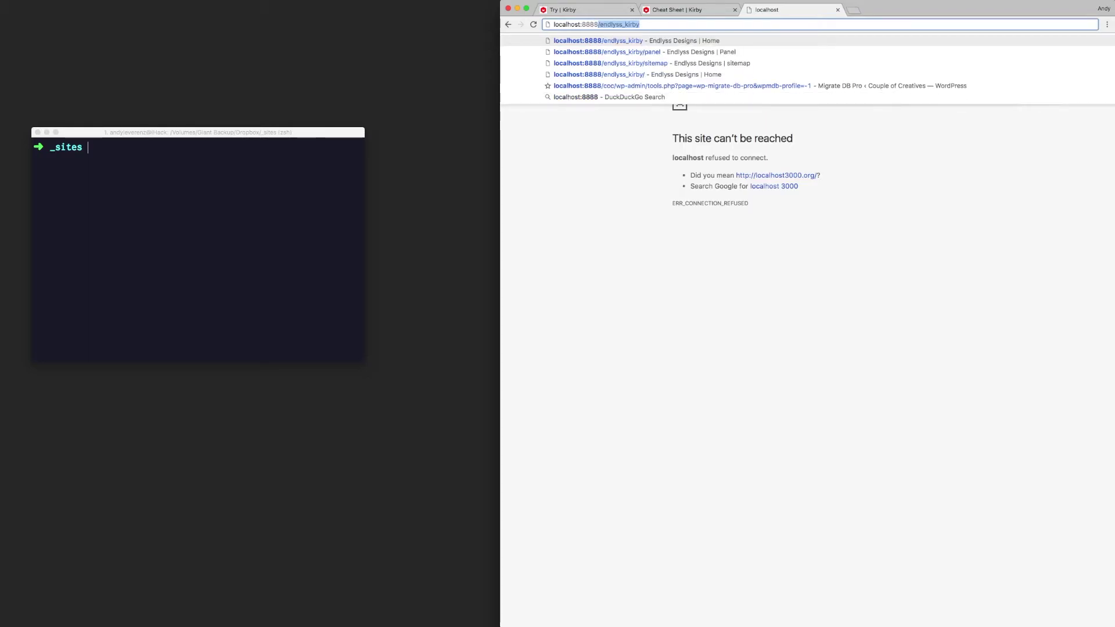
key("BackSpace")
Step: Choose the endlyss_kirby suggestion, add a trailing slash and load the Endlyss Designs Home page
key("Down")
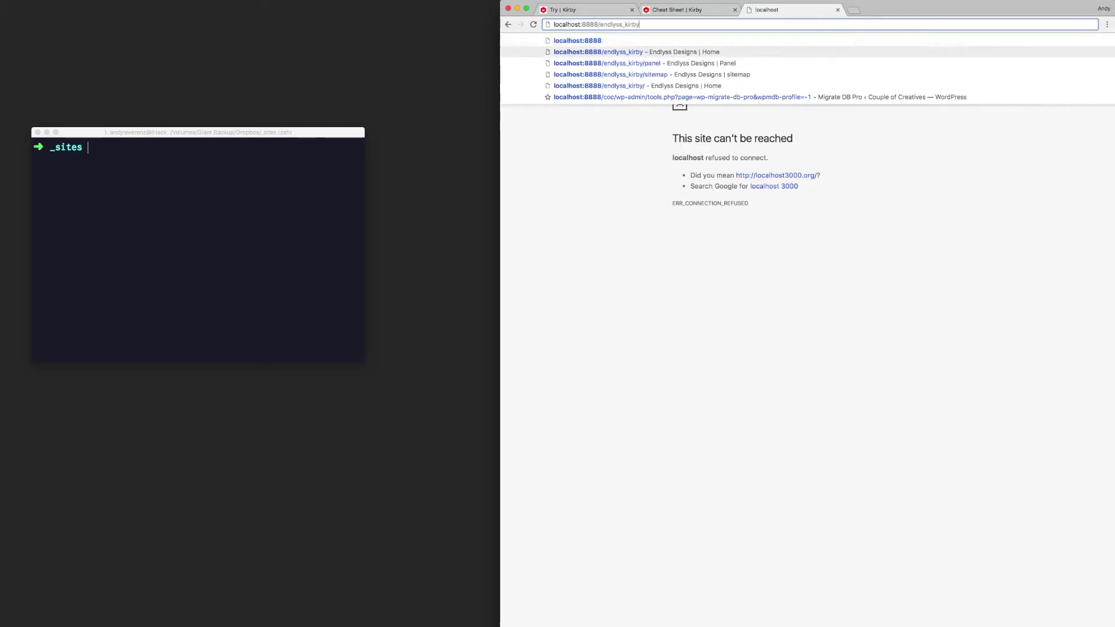
type("/")
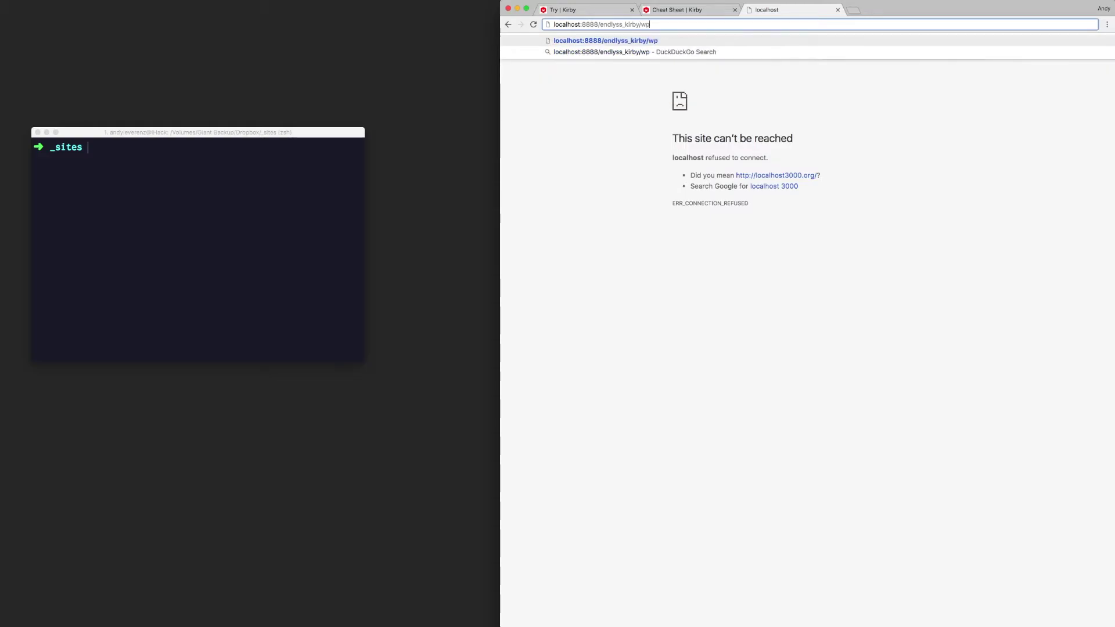
key("Return")
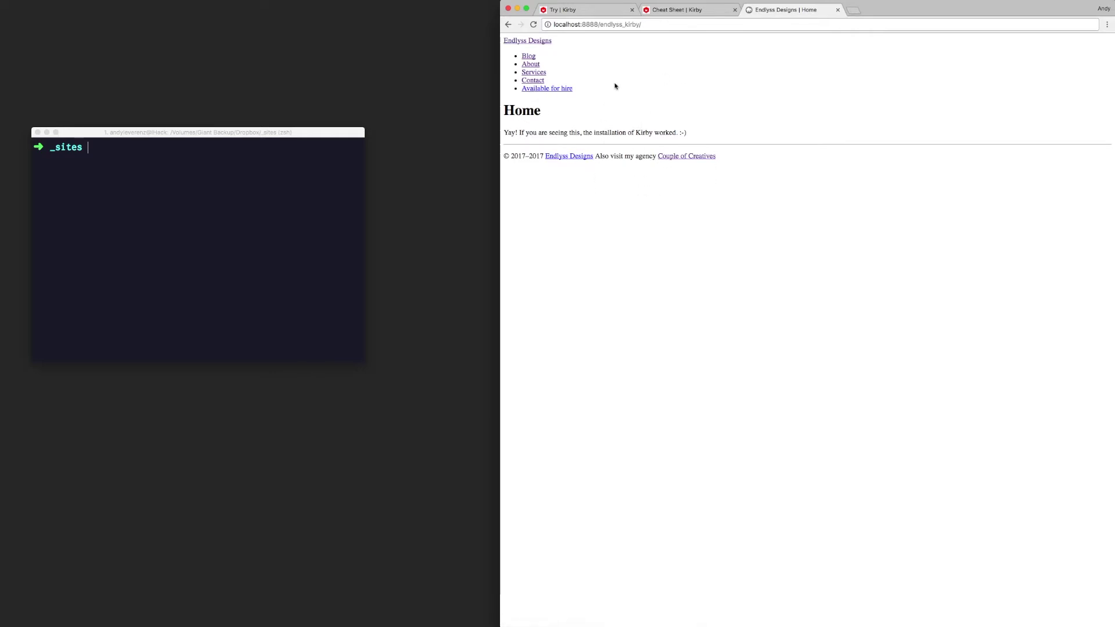
left_click_drag(641, 25, 601, 27)
left_click(657, 24)
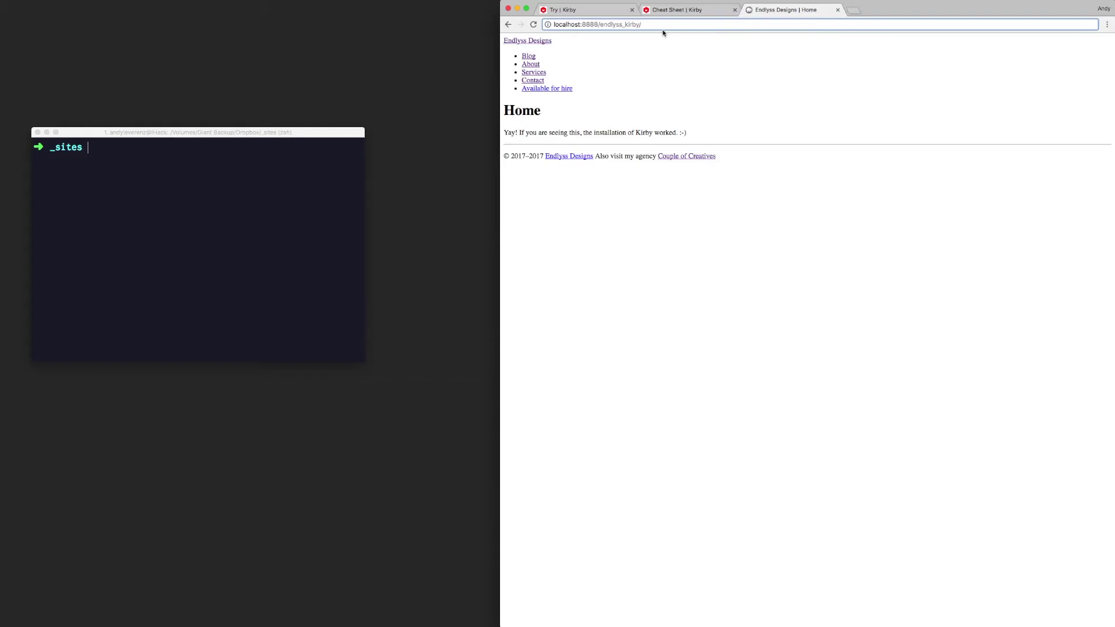
Step: Append panel to the site address to open the Kirby Panel dashboard
type("panel")
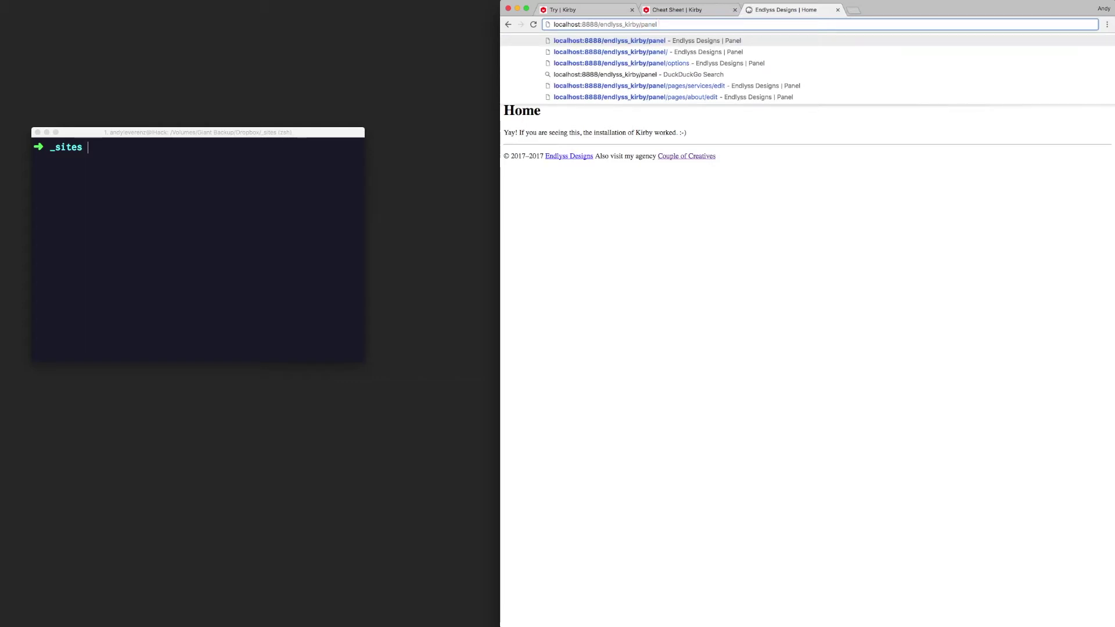
left_click_drag(638, 25, 599, 26)
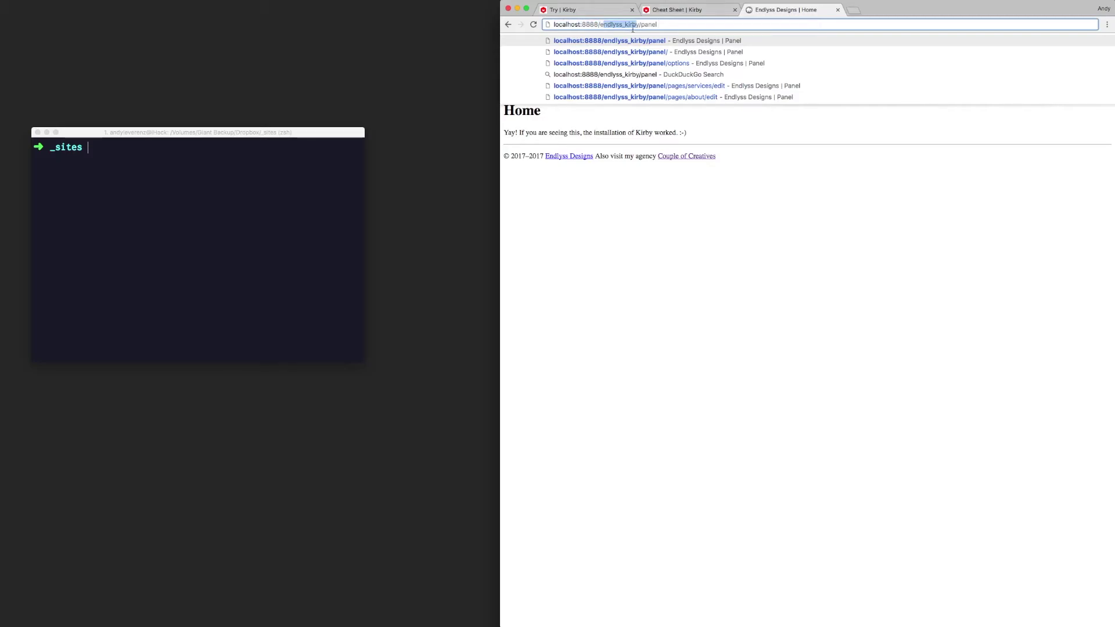
triple_click(683, 23)
left_click(683, 23)
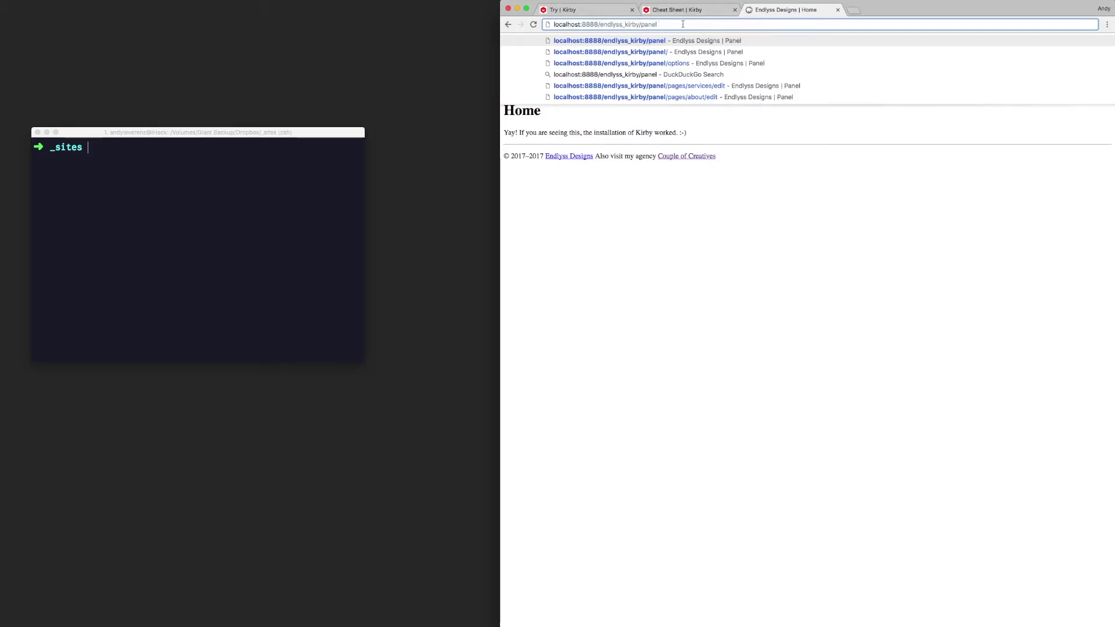
key("Return")
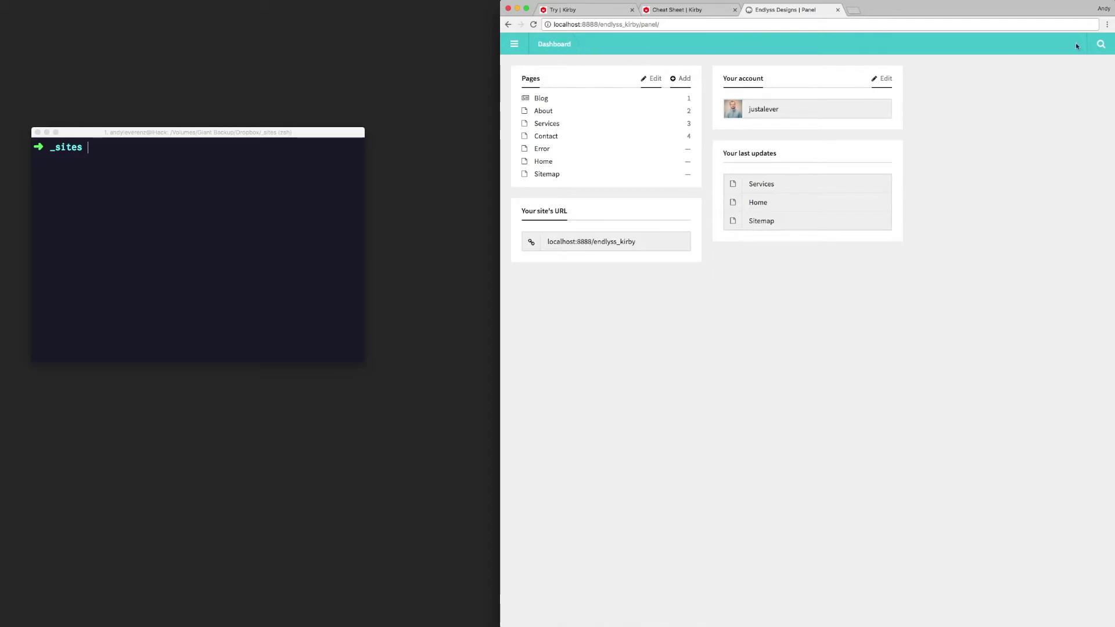
Step: Look through Site options from the Panel menu, then go back to the Dashboard
left_click(1101, 51)
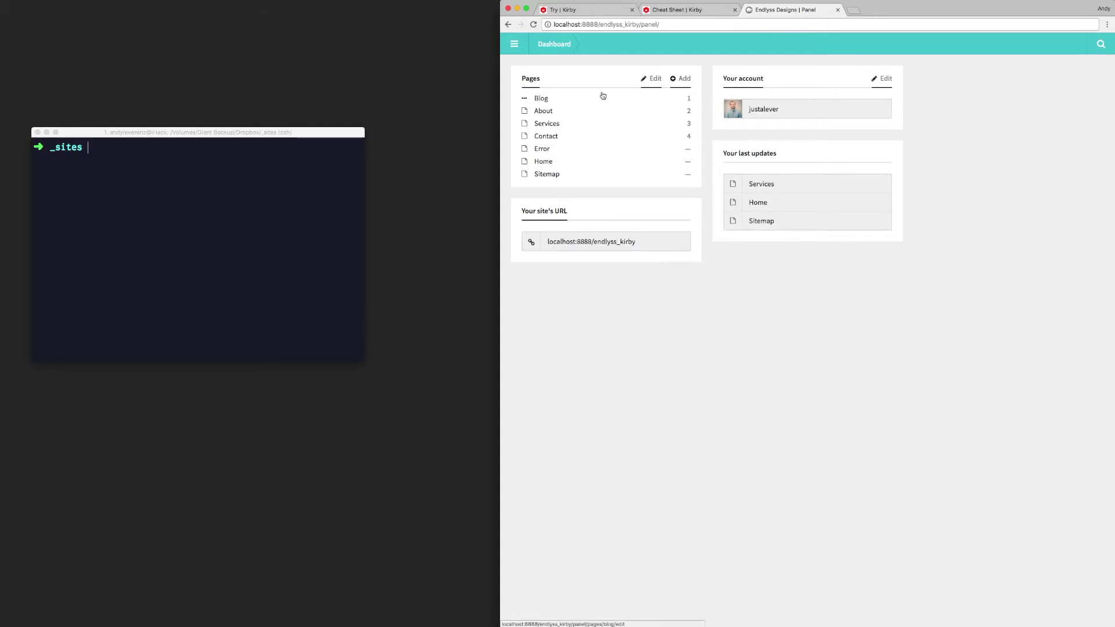
left_click(514, 44)
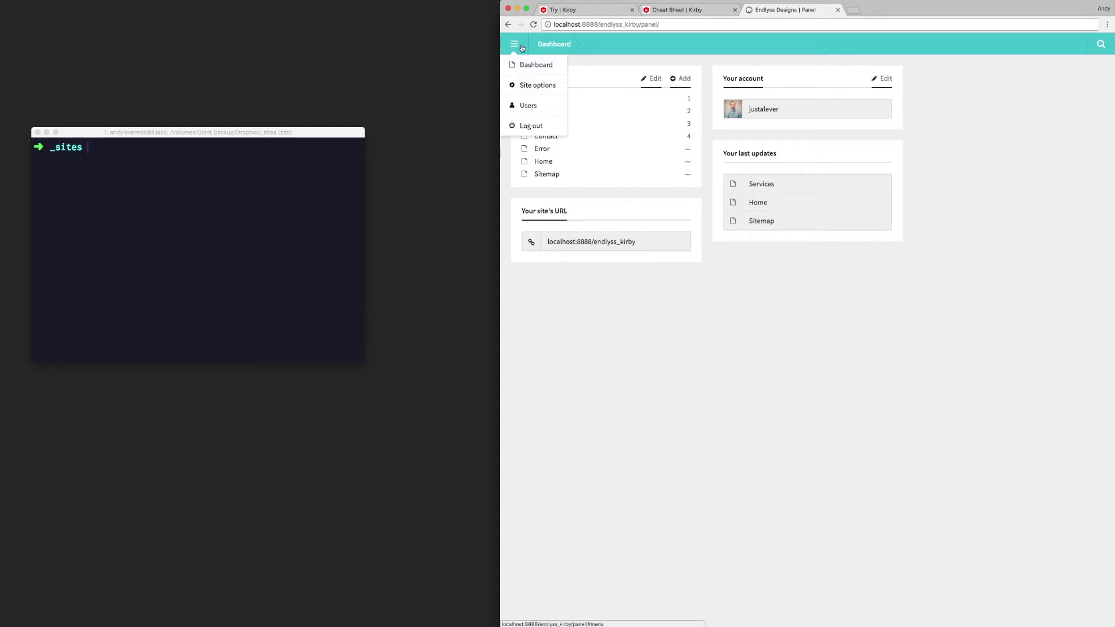
left_click(538, 86)
scroll(834, 279, "down", 1)
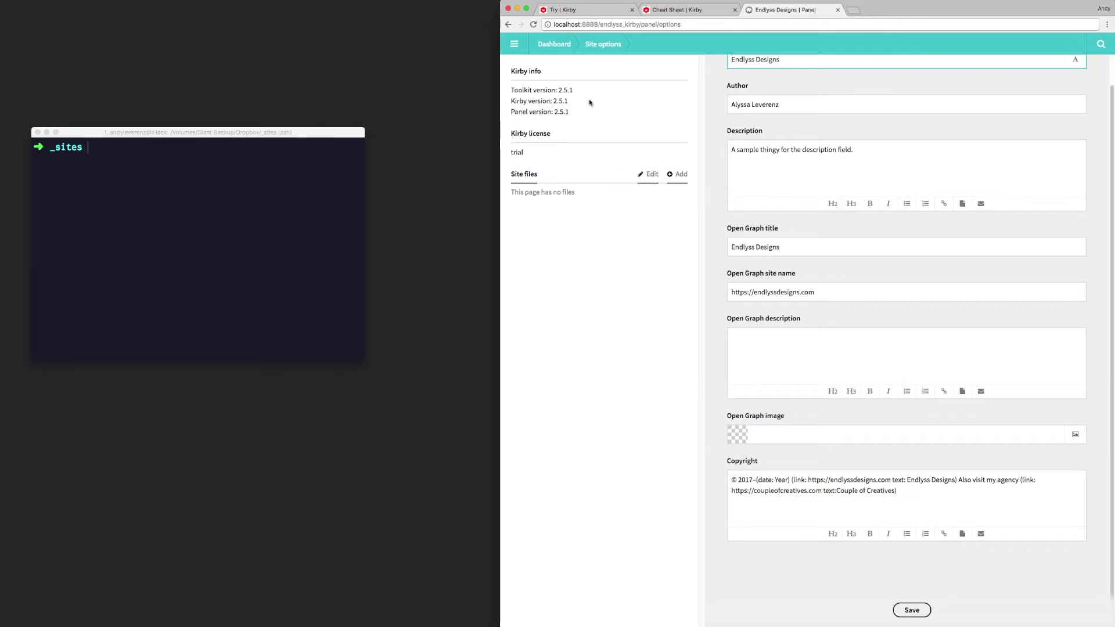
scroll(839, 222, "up", 1)
left_click(514, 43)
left_click(529, 66)
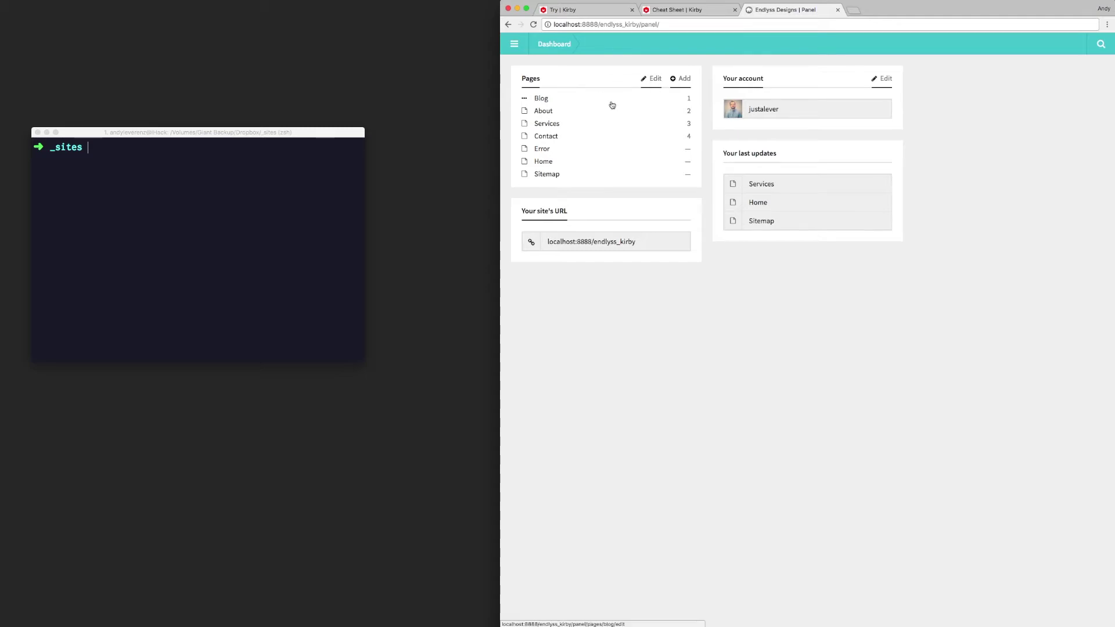
Step: Open the Blog page and inspect its Posts per page and Text fields
left_click(595, 101)
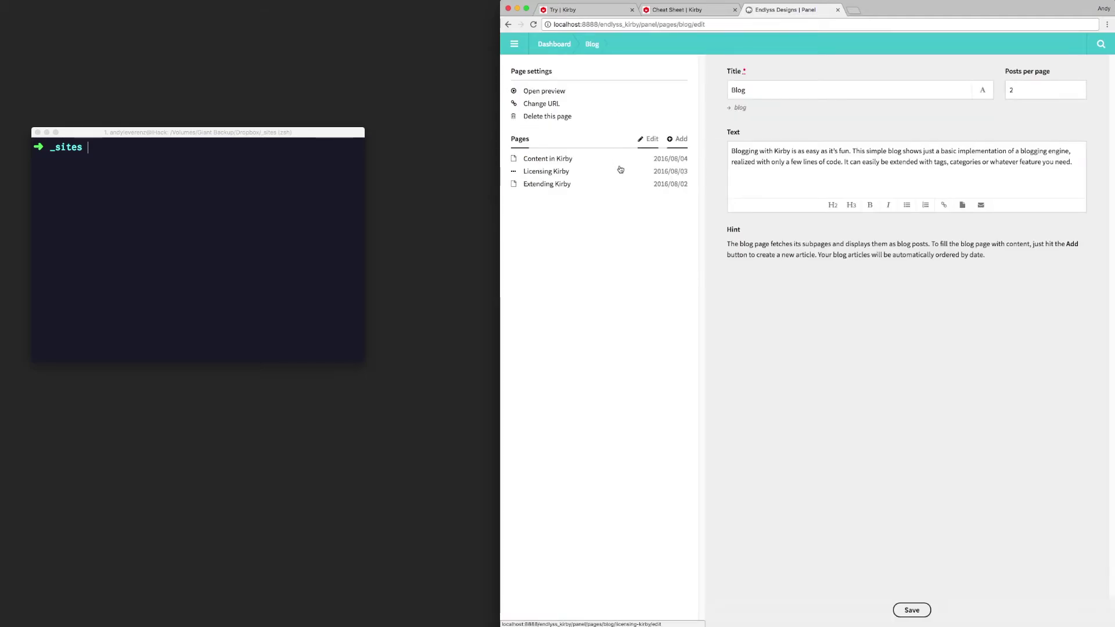
left_click(639, 167)
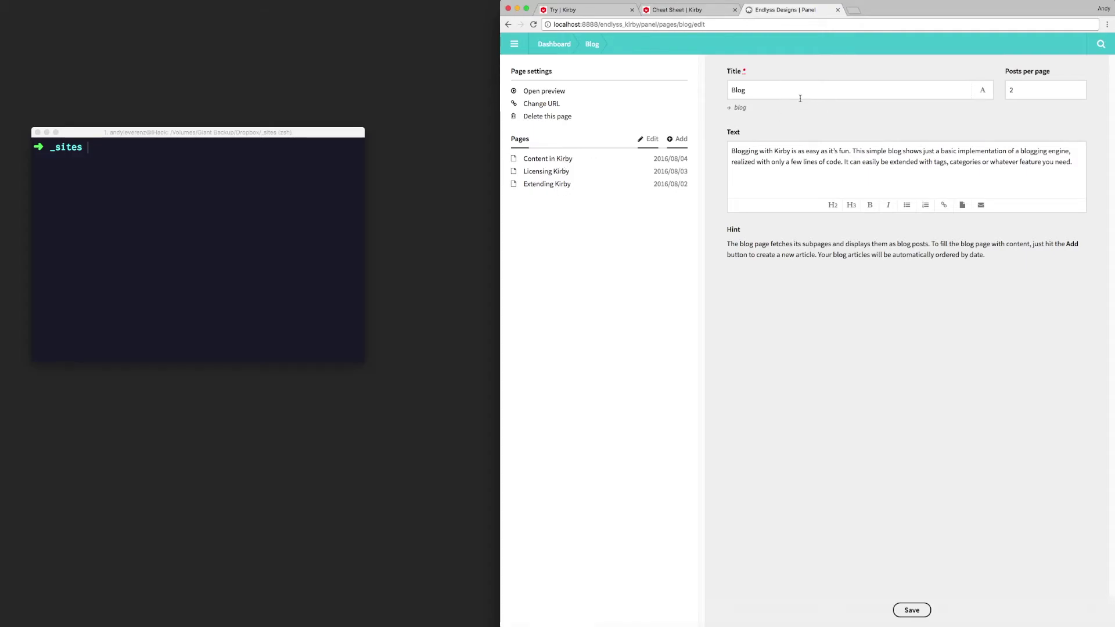
left_click(1045, 87)
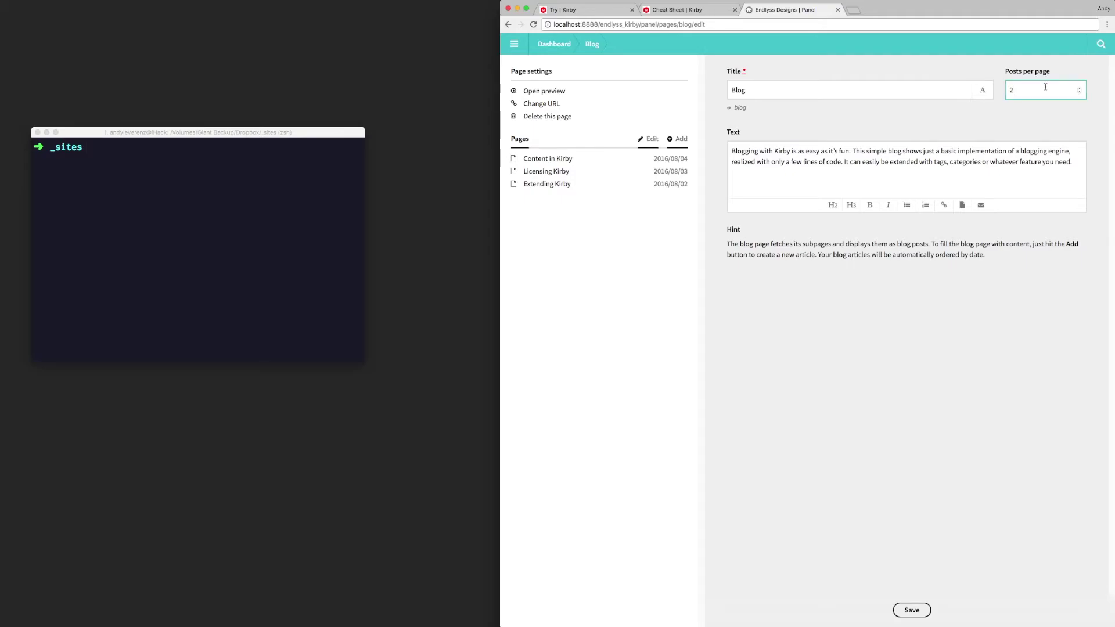
left_click(934, 180)
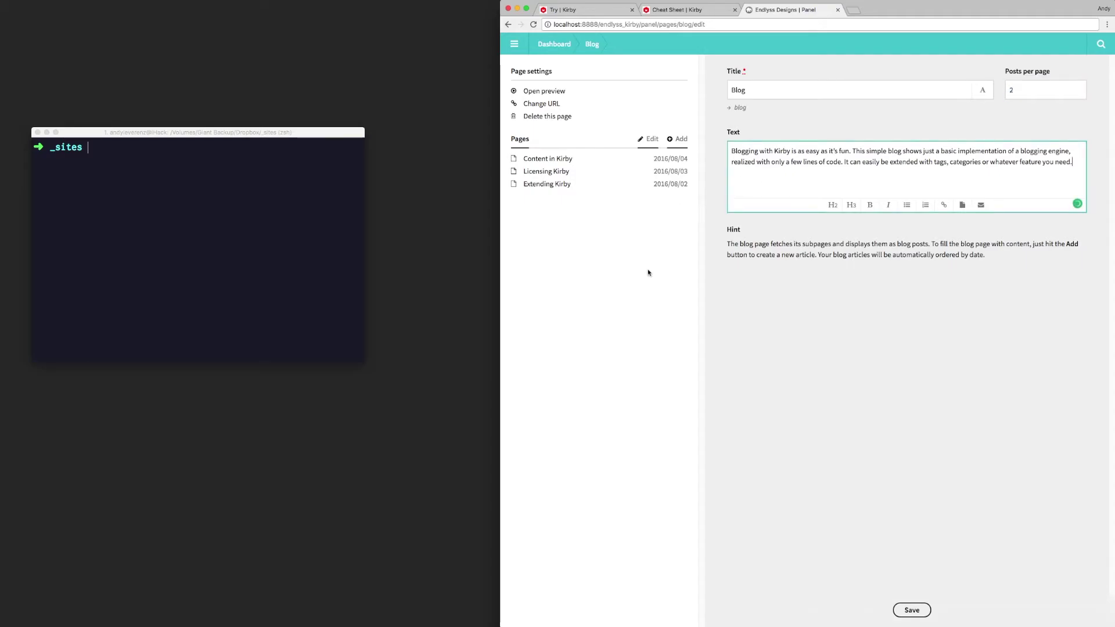
Step: Open the Content in Kirby post for editing, then switch to the Kirby Cheat Sheet
left_click(556, 160)
scroll(853, 217, "down", 3)
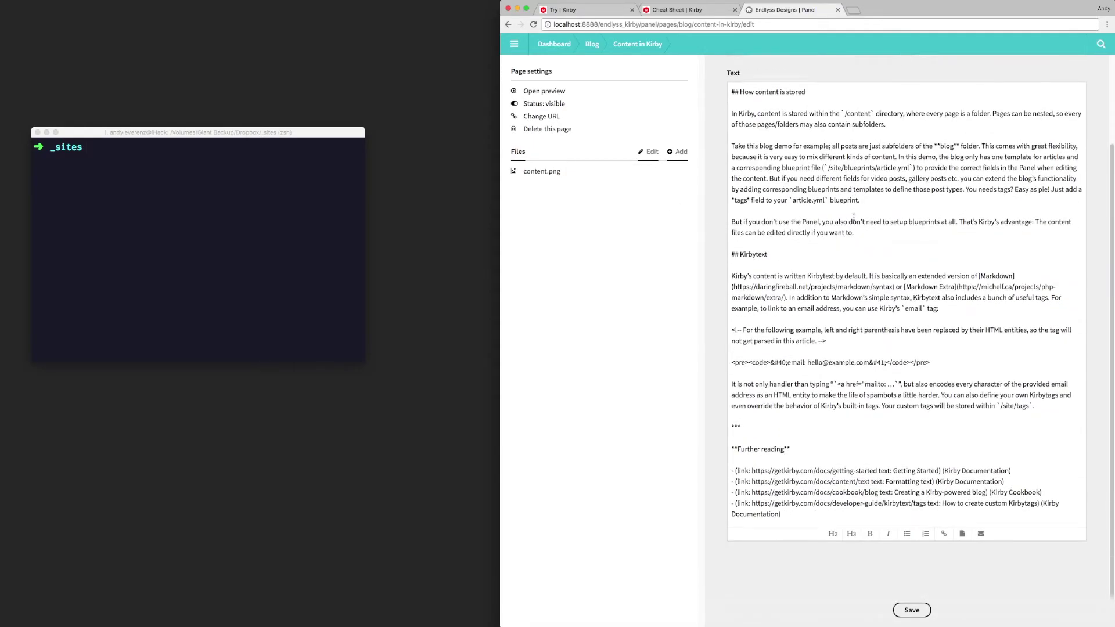
scroll(761, 229, "up", 3)
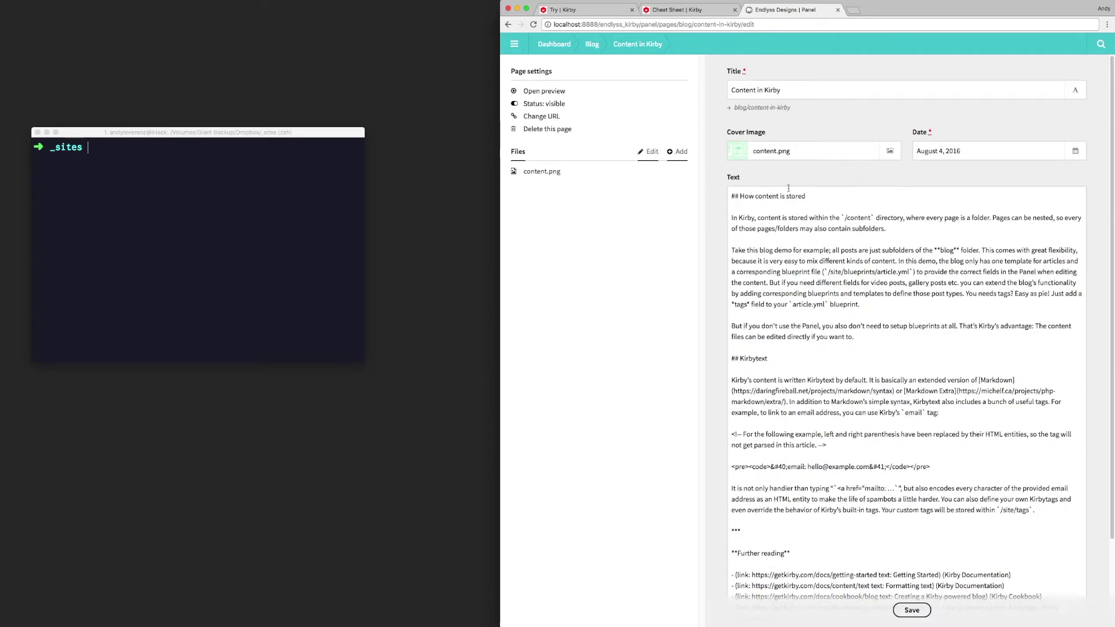
left_click(810, 151)
key("ctrl+shift+Tab")
scroll(656, 279, "down", 20)
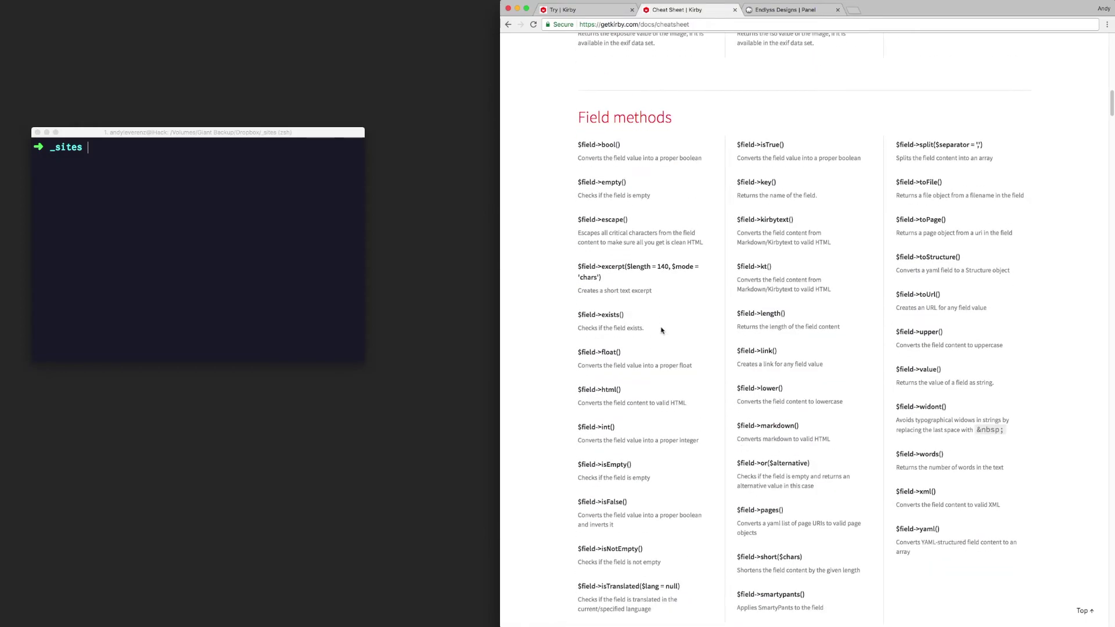
scroll(651, 301, "down", 20)
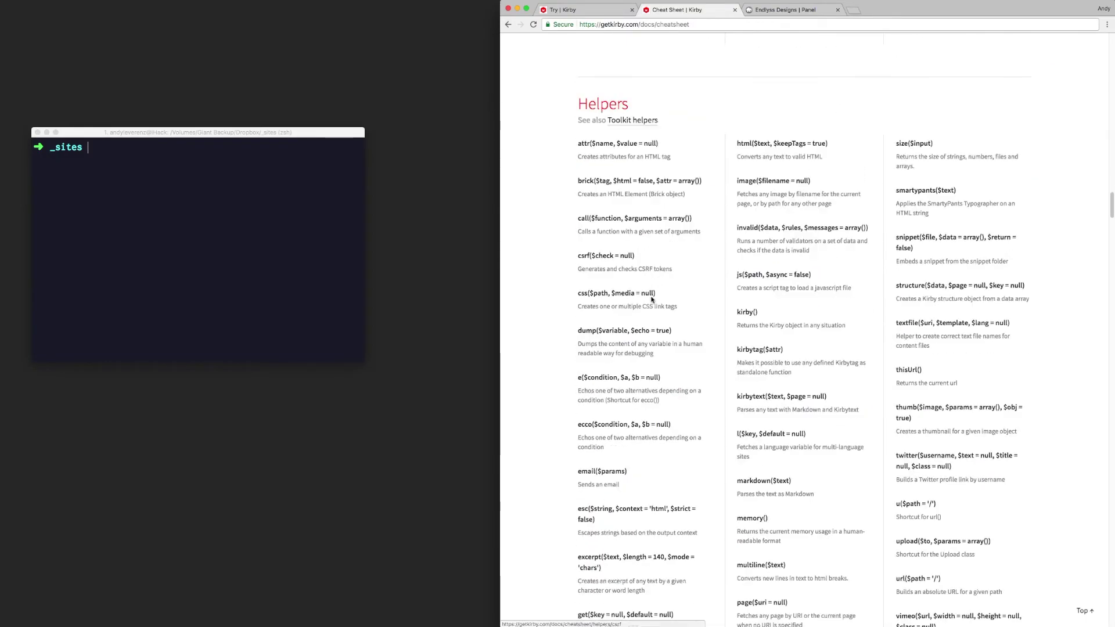
scroll(653, 301, "down", 20)
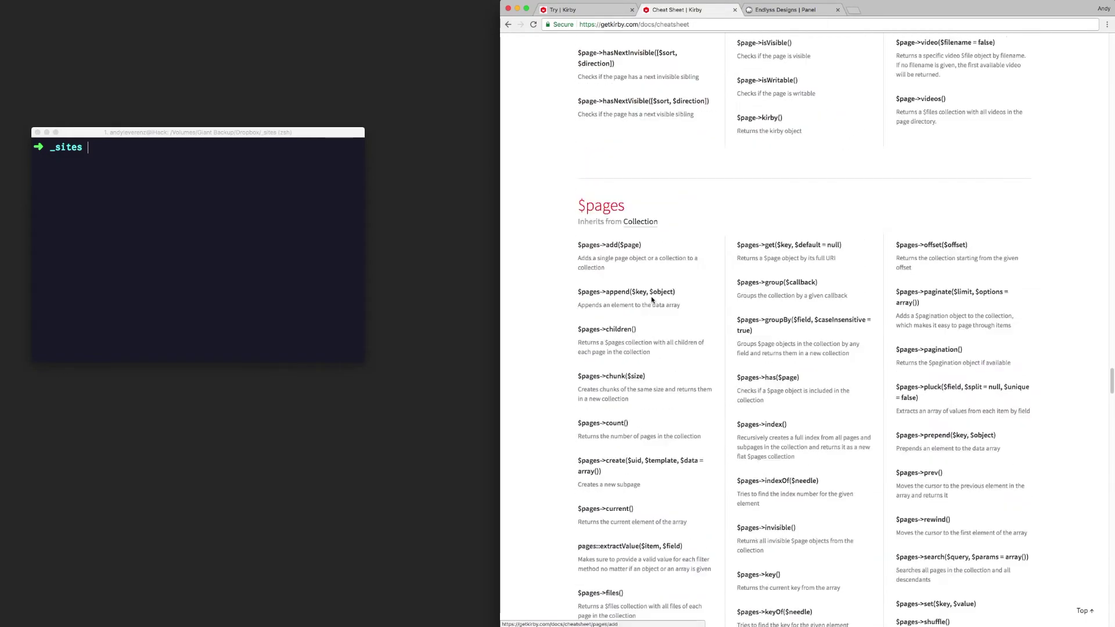
scroll(652, 301, "down", 20)
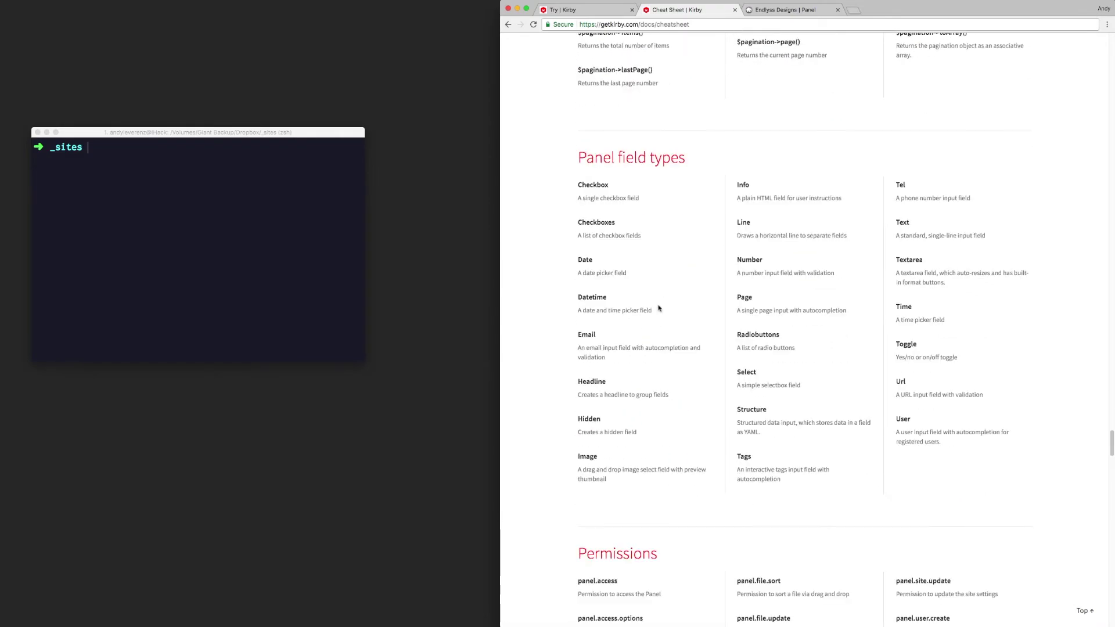
left_click_drag(528, 175, 833, 198)
left_click(829, 154)
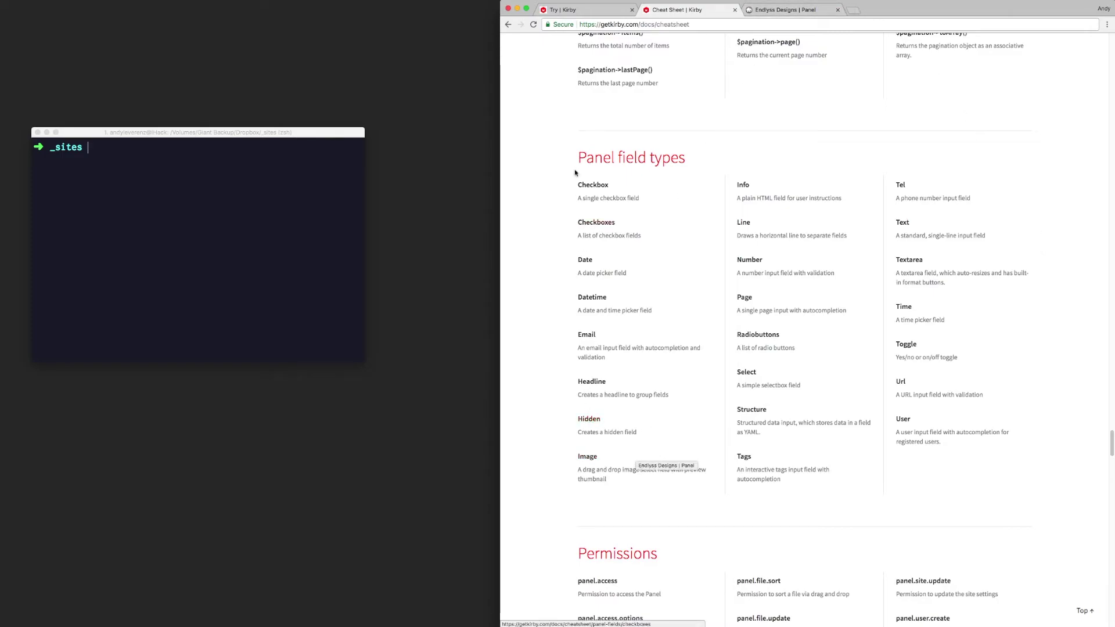
left_click(781, 11)
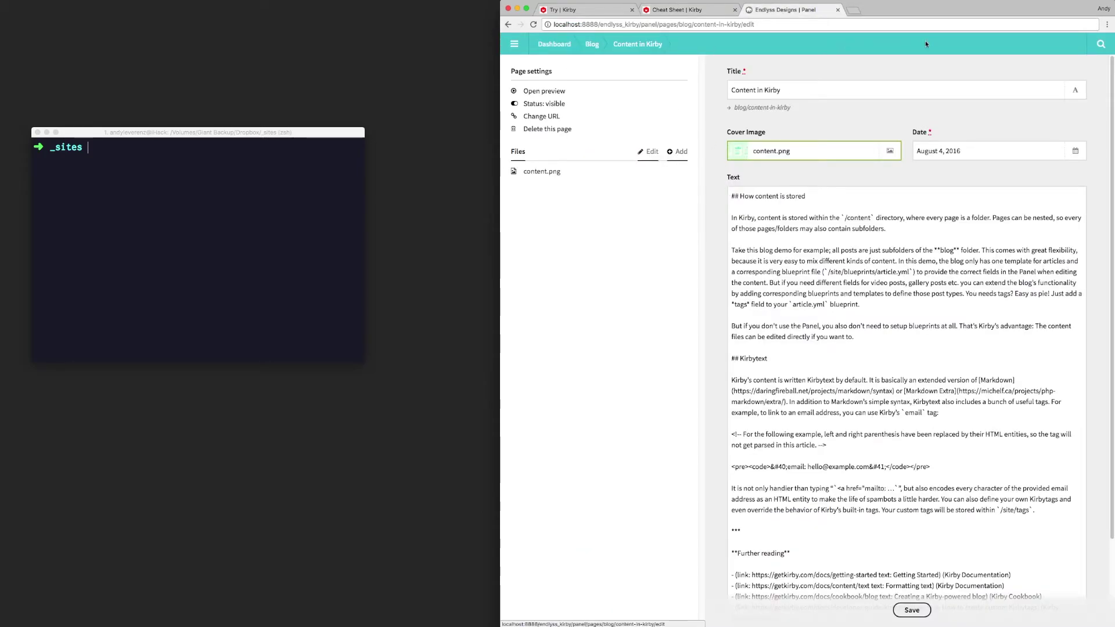
Step: Navigate from the Dashboard to the About page and the first team member's page
left_click(554, 44)
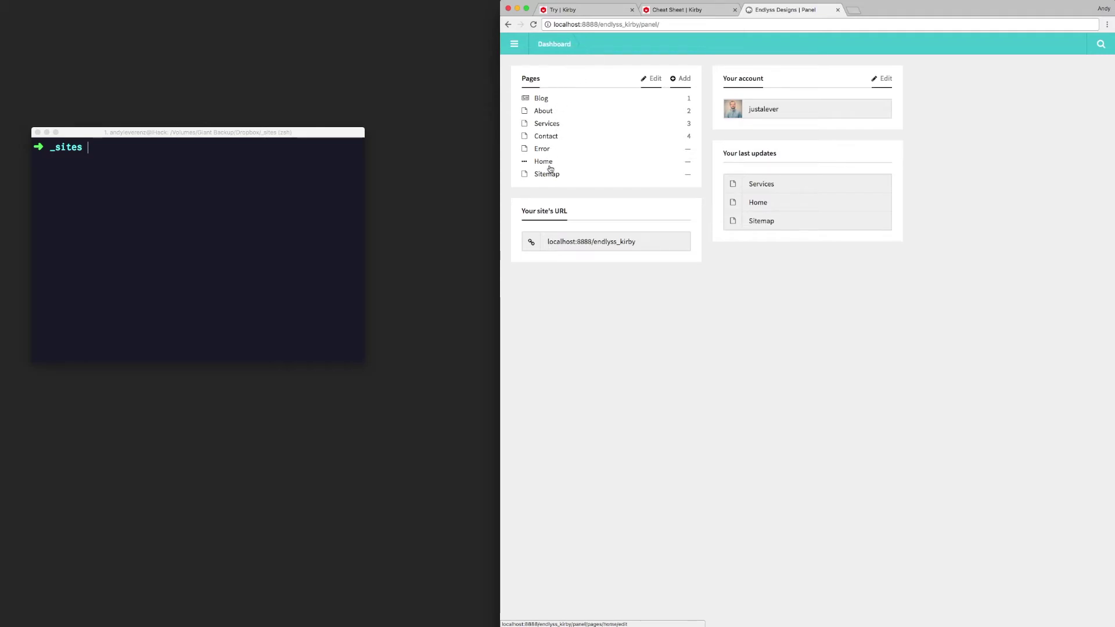
left_click(552, 112)
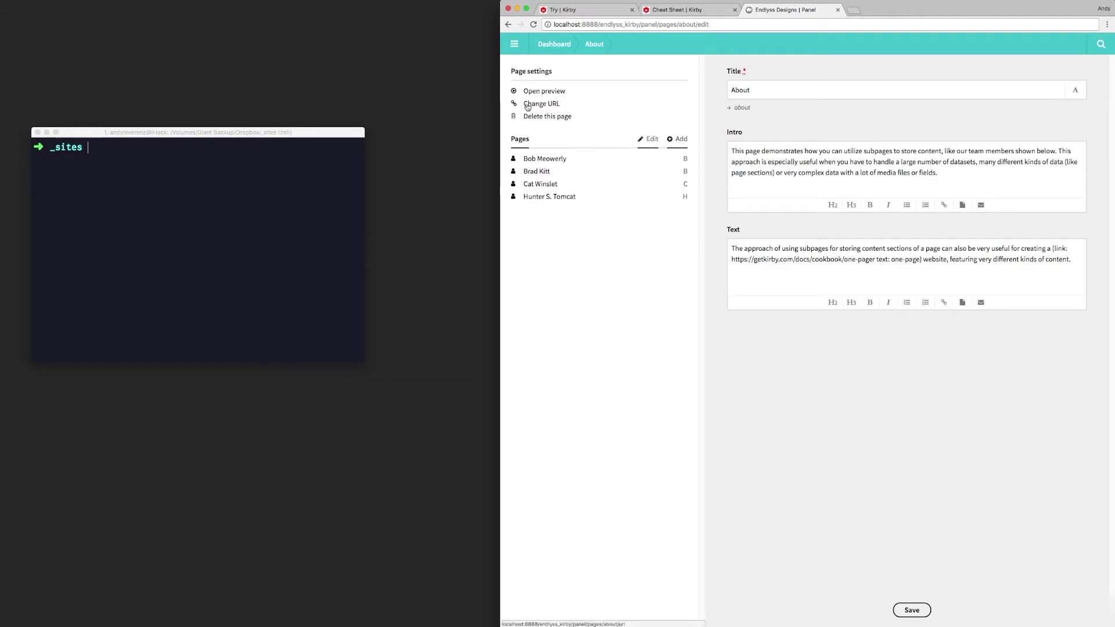
left_click(508, 25)
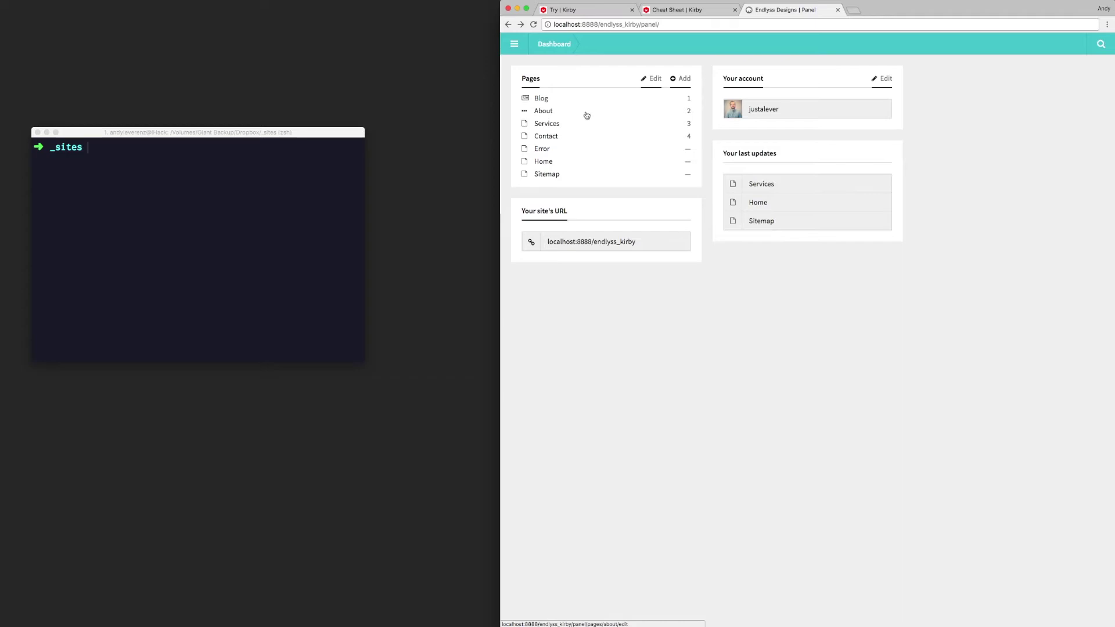
left_click(587, 115)
left_click(553, 166)
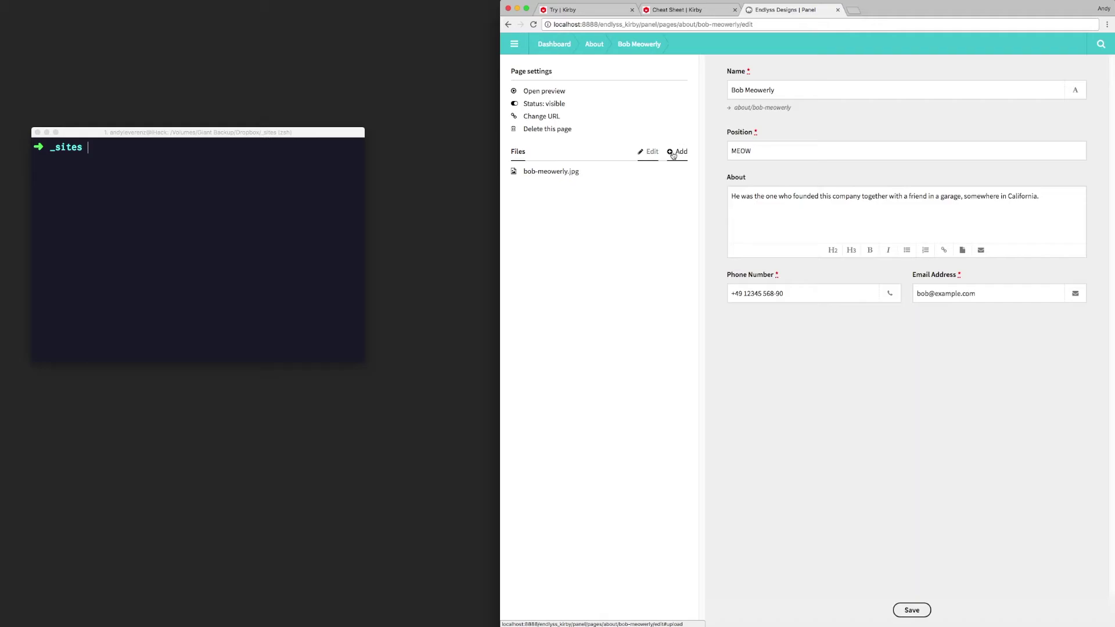
Step: Upload bob-meowerly.jpg to the team member's page and check its file details
left_click(674, 154)
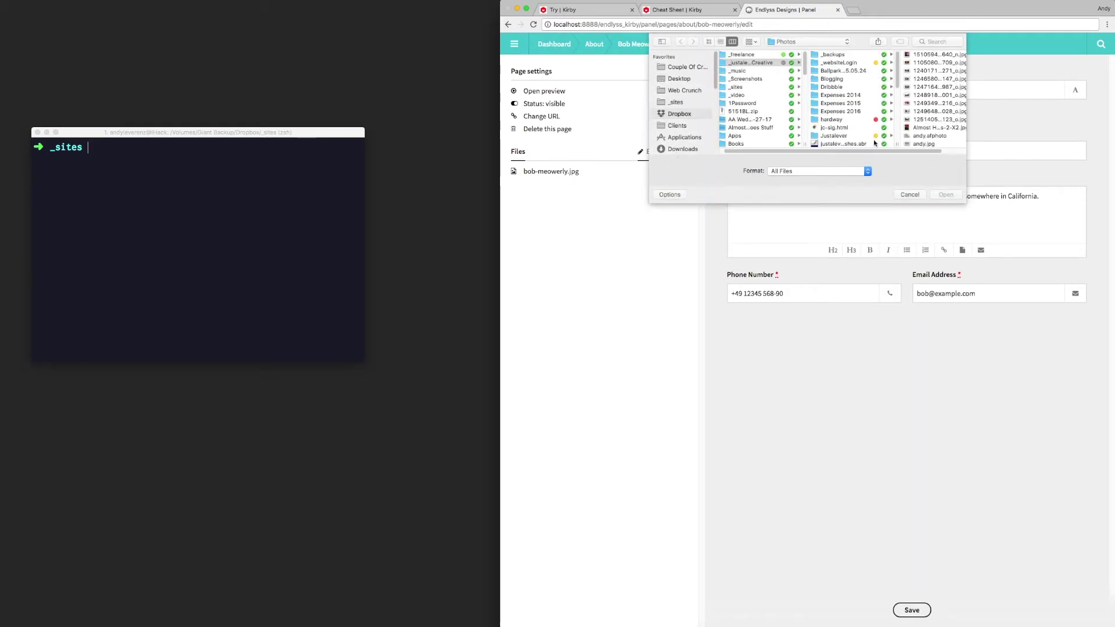
key("Escape")
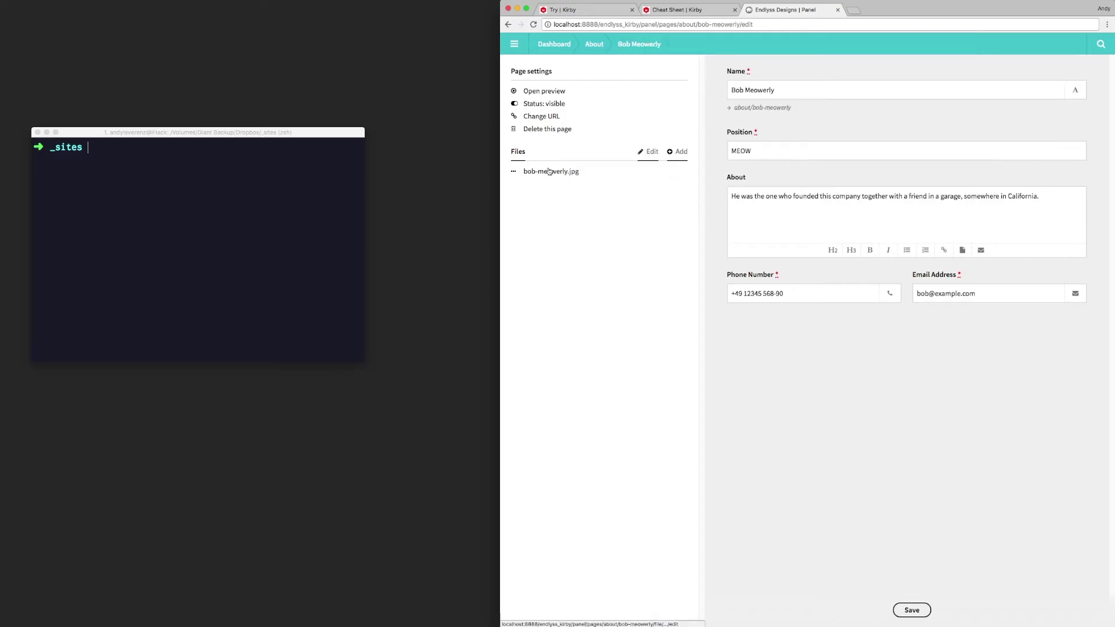
left_click(633, 171)
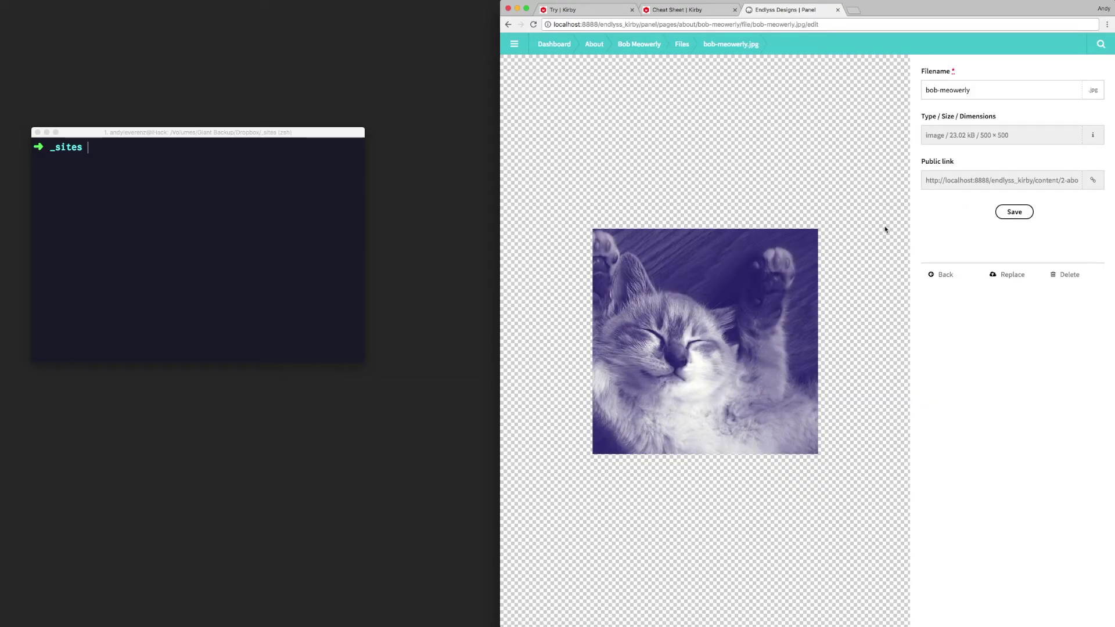
left_click(682, 44)
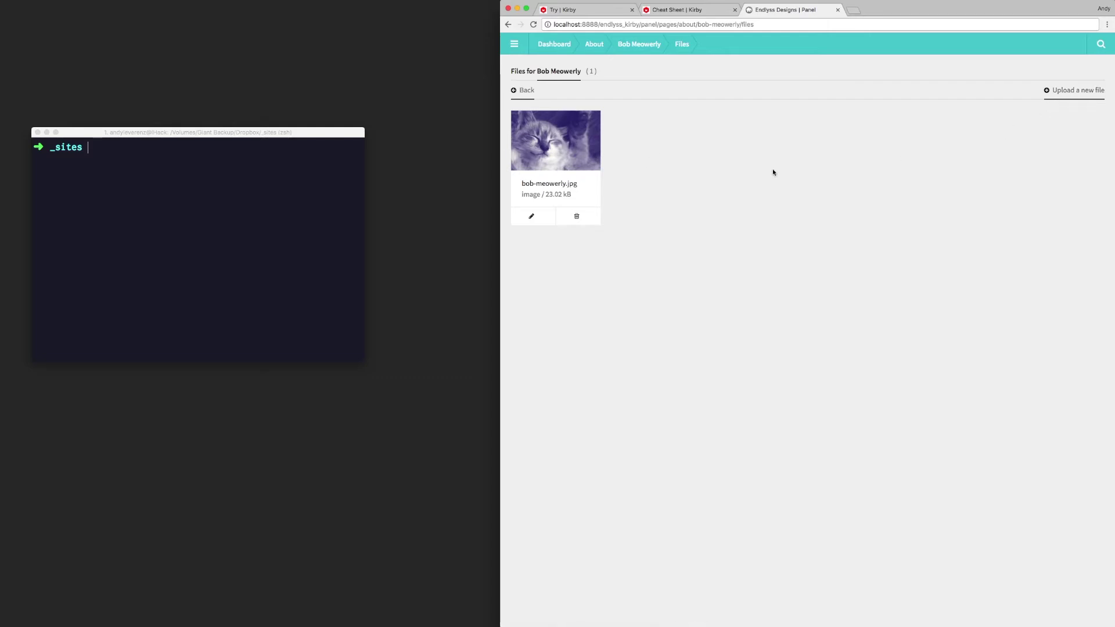
Step: Return to the Dashboard, open and dismiss the main menu, then close the Panel tab
left_click(553, 45)
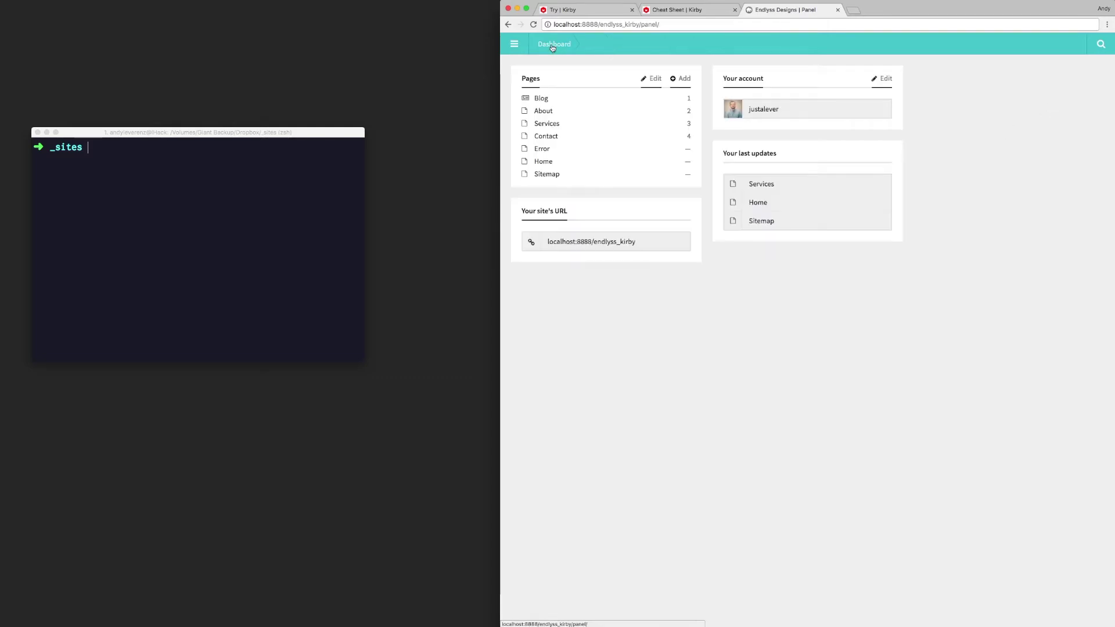
left_click(519, 48)
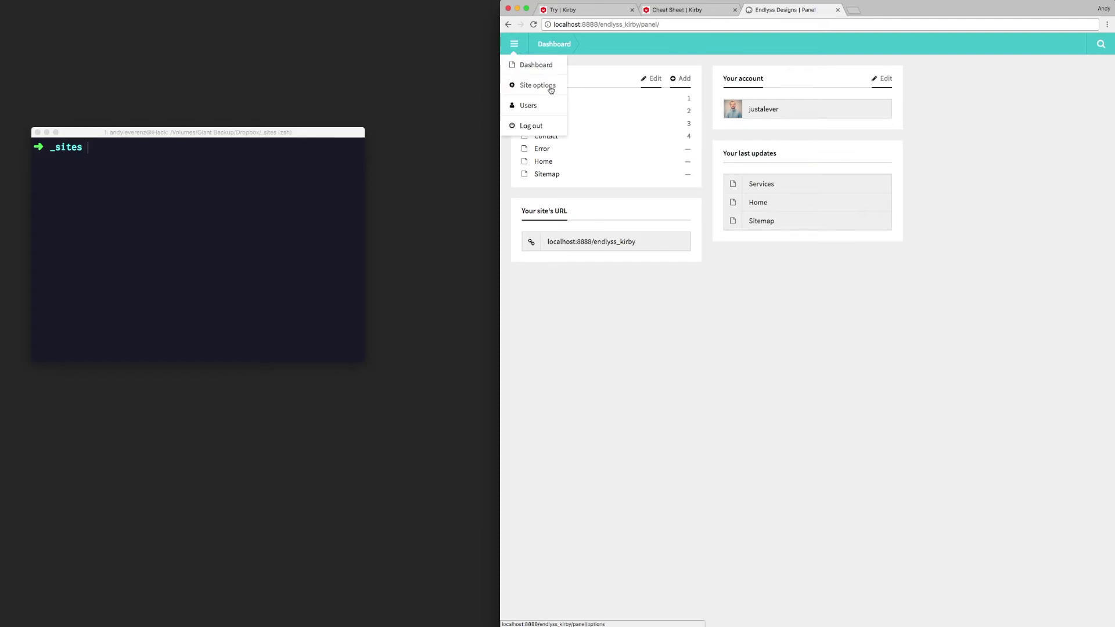
left_click(1043, 158)
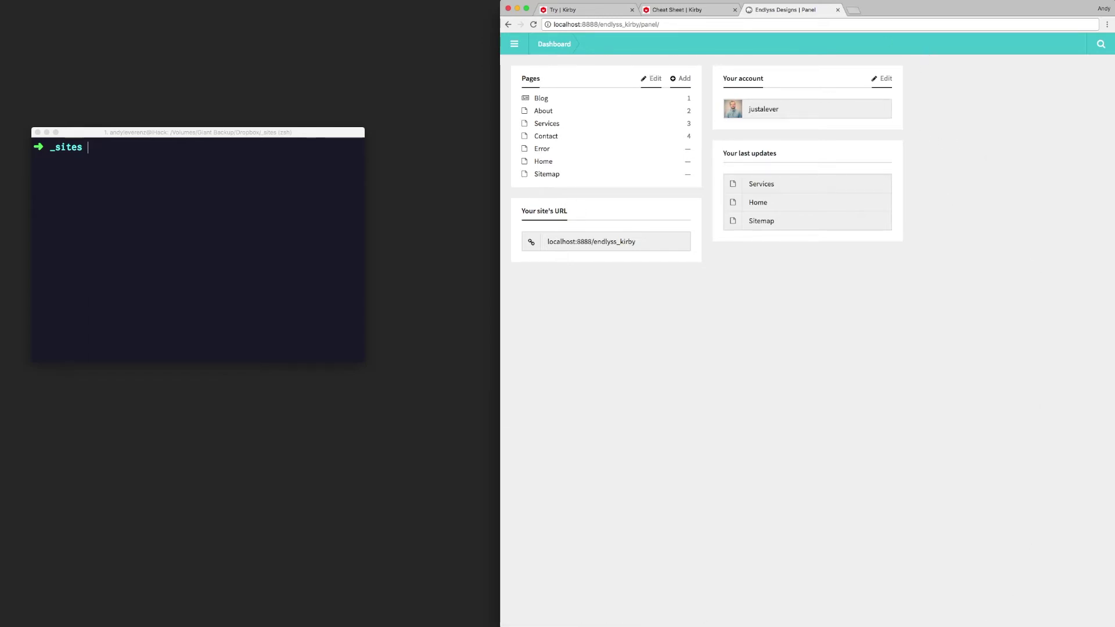
left_click(838, 10)
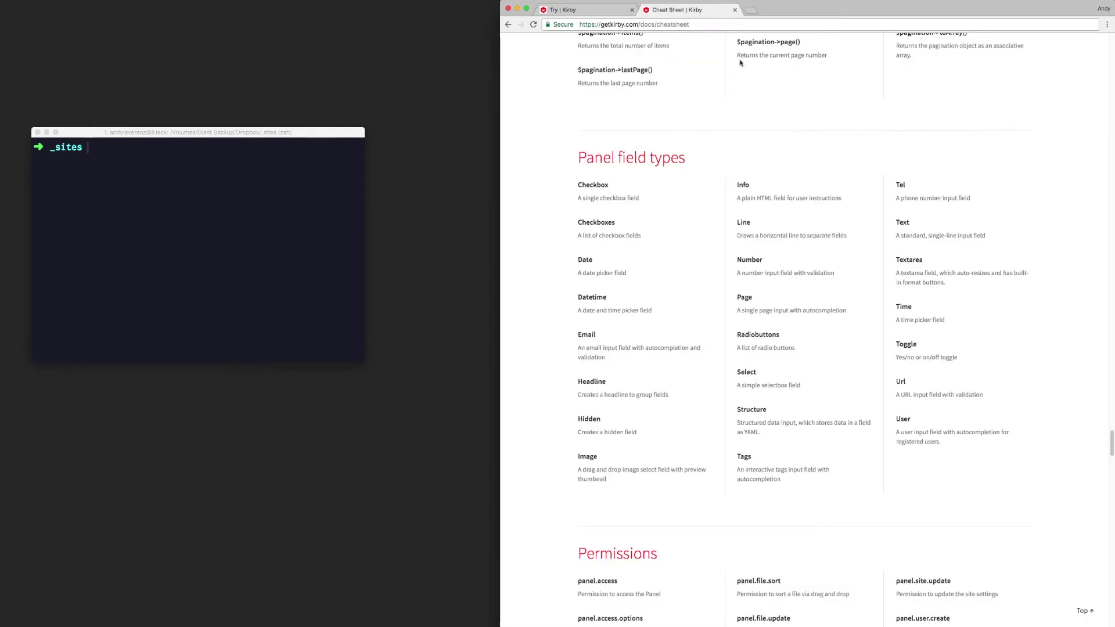
Step: Load the localhost:8888 directory listing in Chrome and scroll through its folders
key("ctrl+shift+Tab")
key("super+Tab")
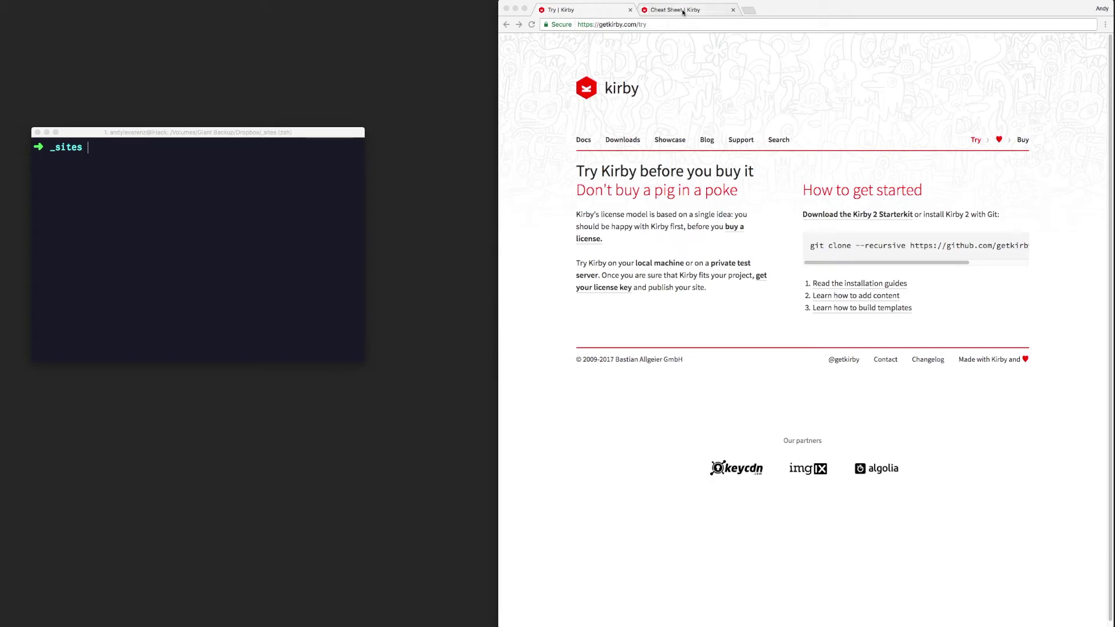
left_click(667, 25)
double_click(666, 27)
key("super+l")
type("localhost:8888")
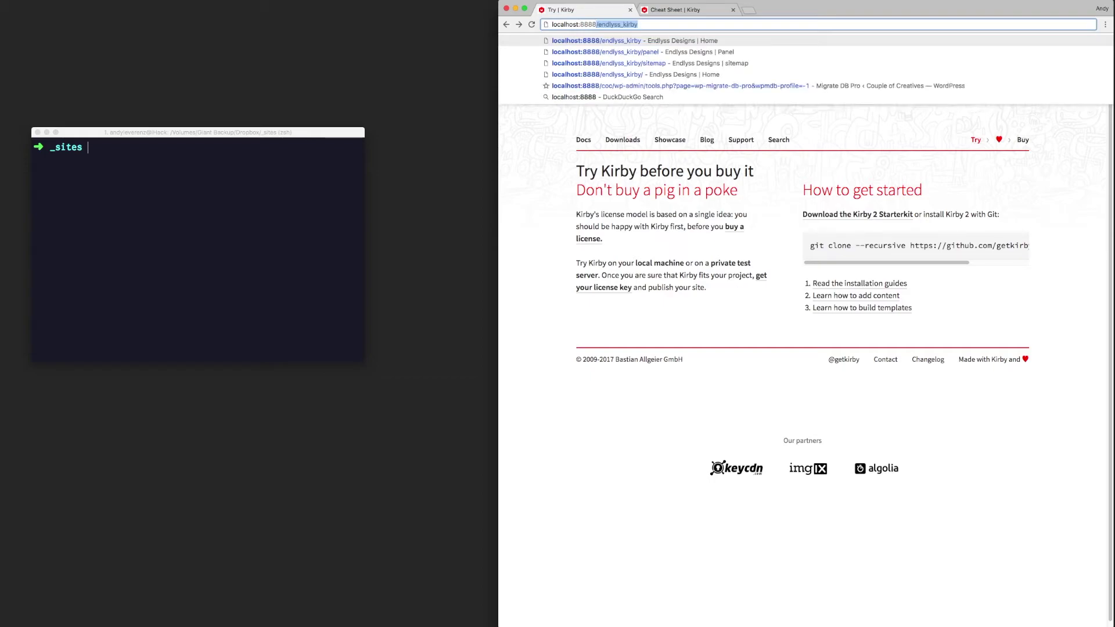
key("BackSpace")
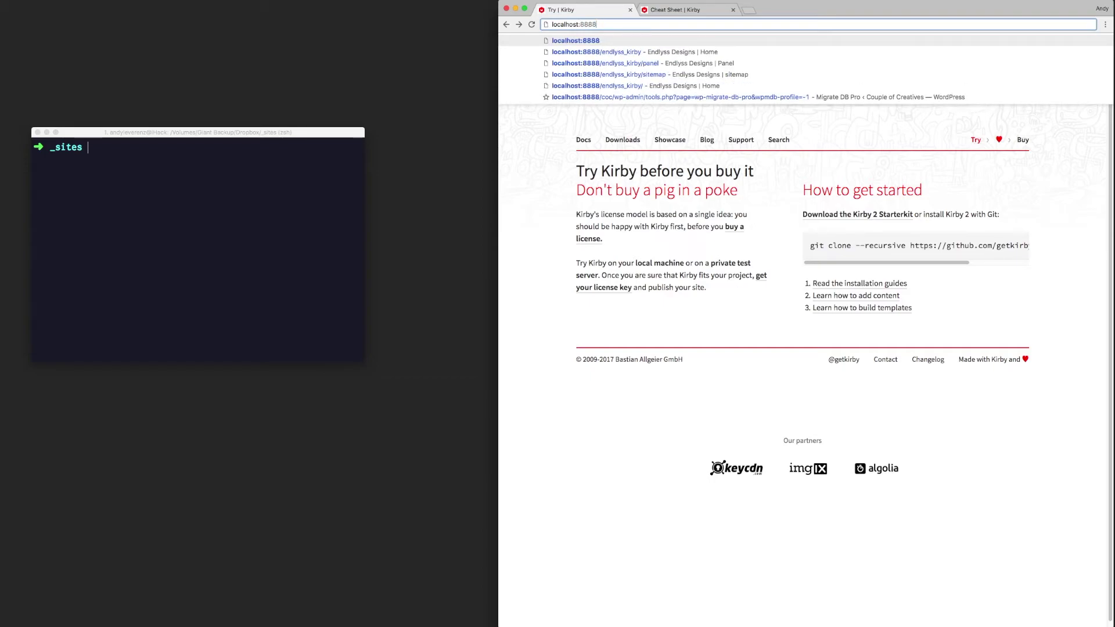
key("Return")
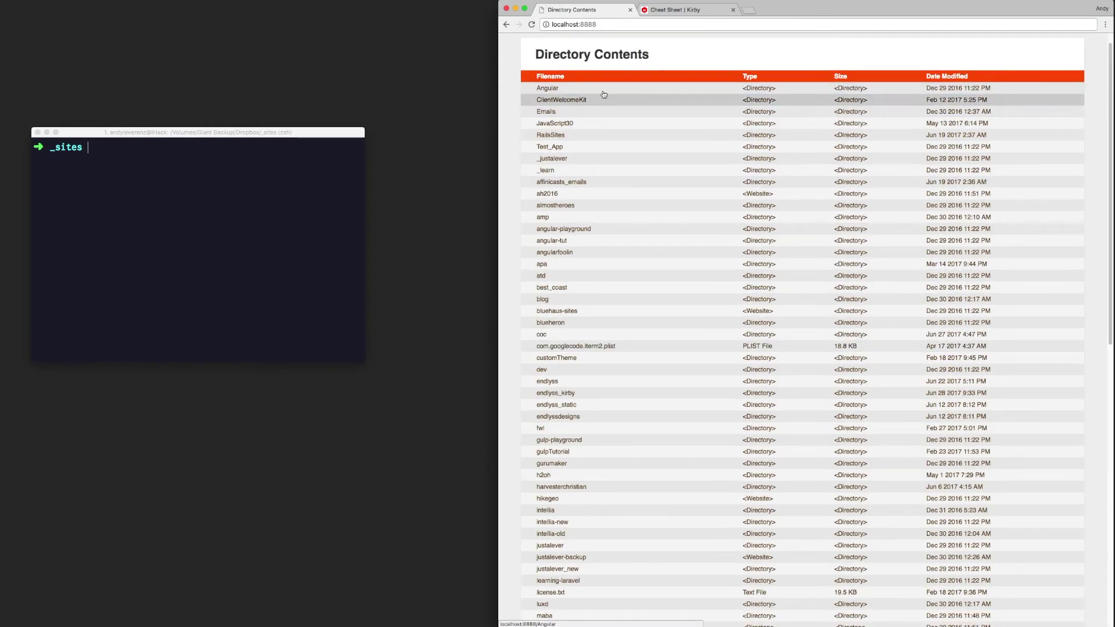
scroll(609, 437, "down", 5)
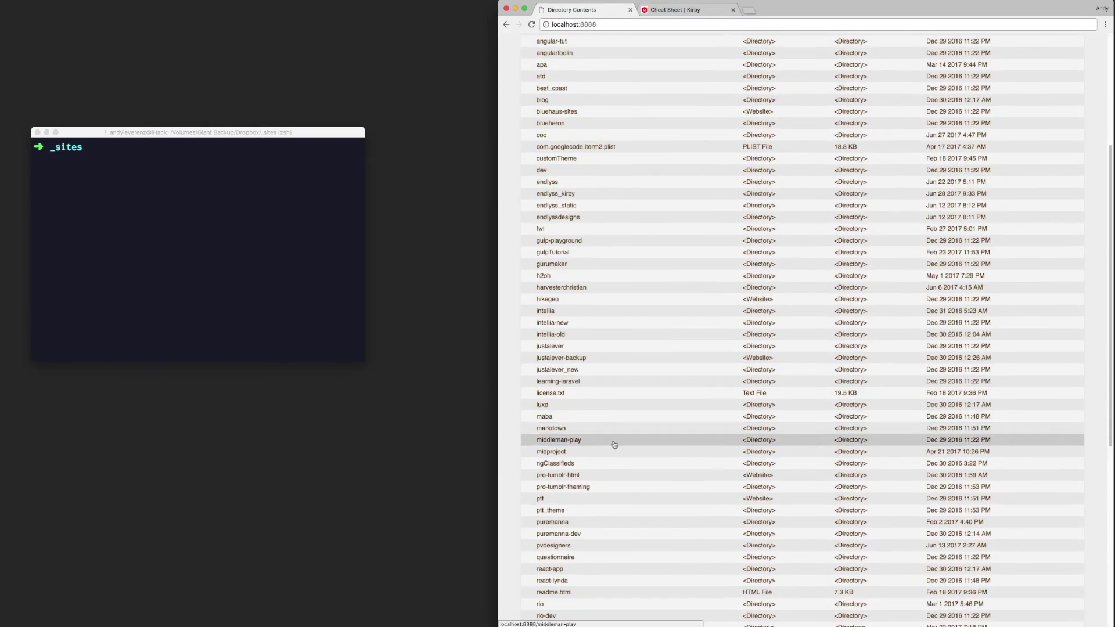
scroll(609, 437, "down", 9)
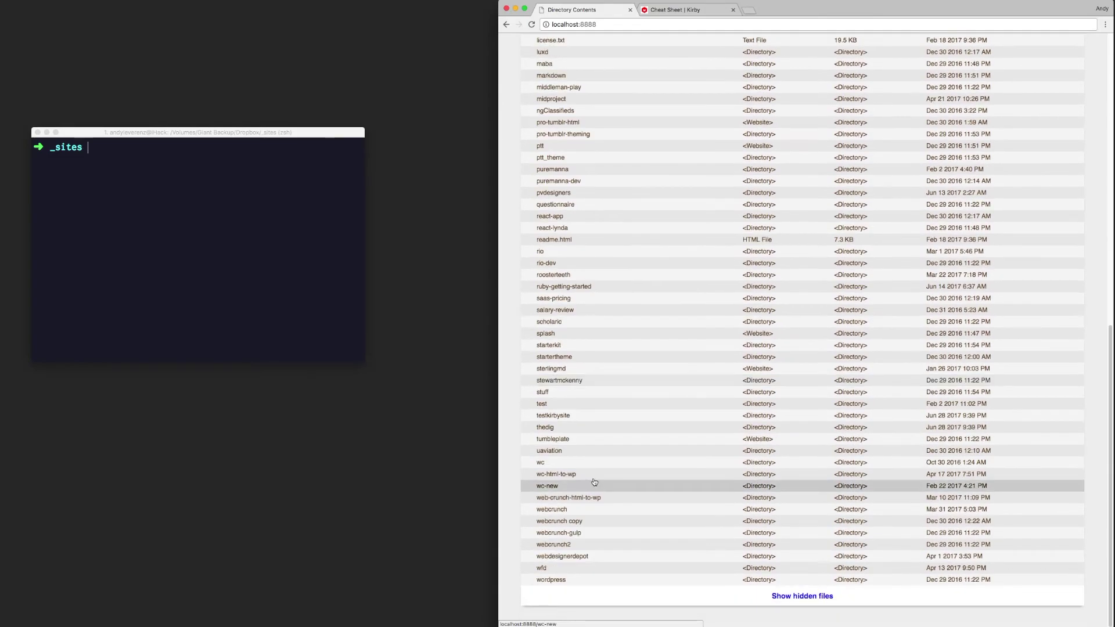
scroll(596, 516, "up", 4)
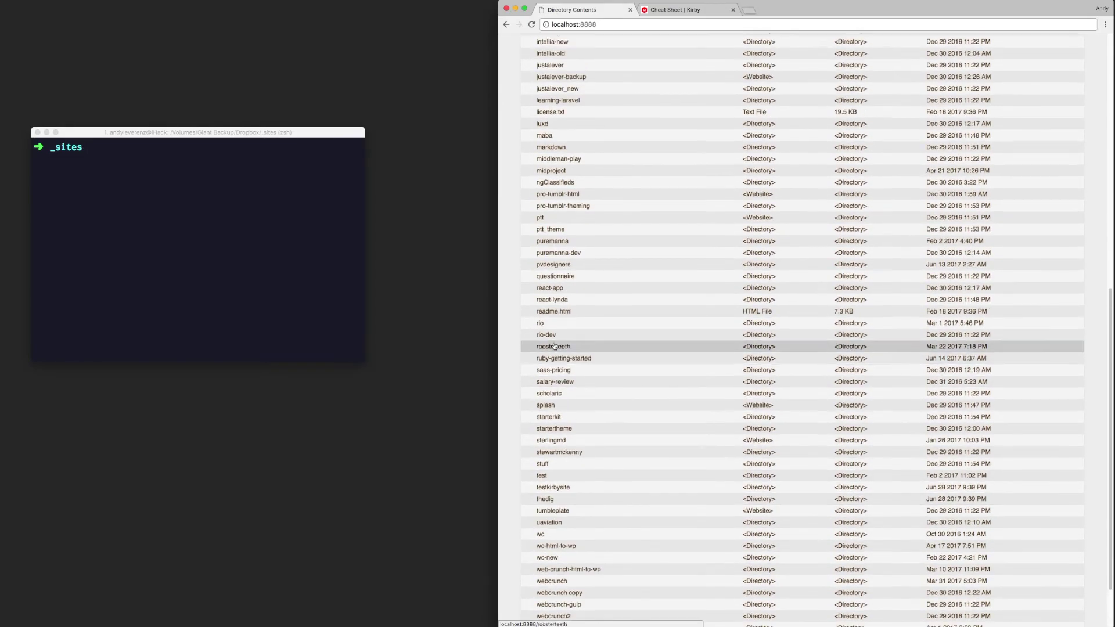
scroll(557, 320, "up", 10)
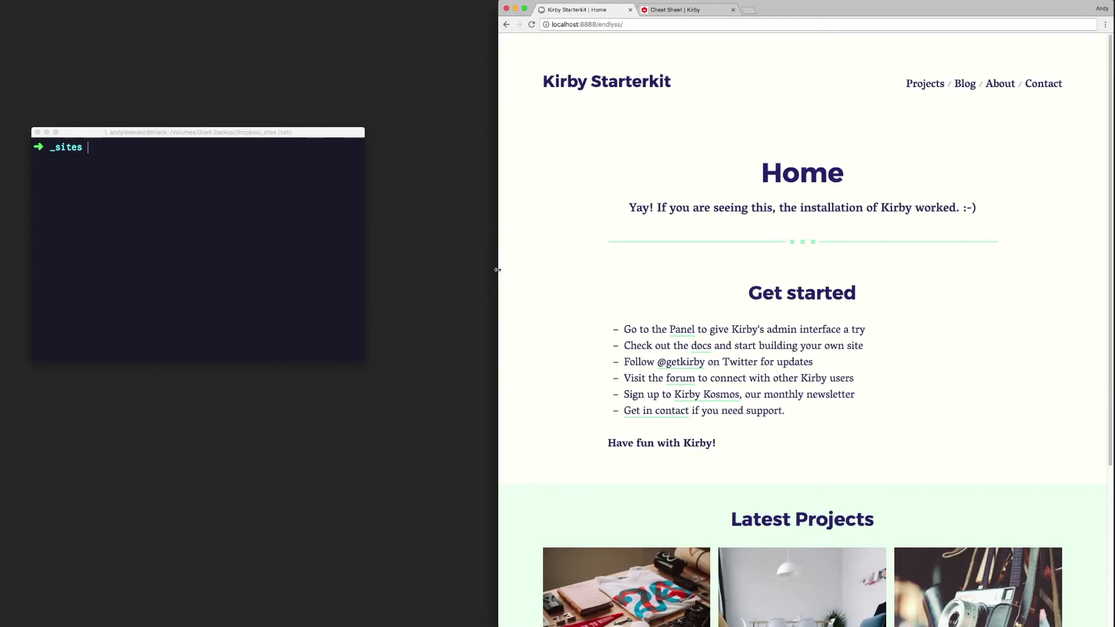
Step: Widen the browser window, scroll the Starterkit home page and show all projects
left_click_drag(497, 269, 405, 269)
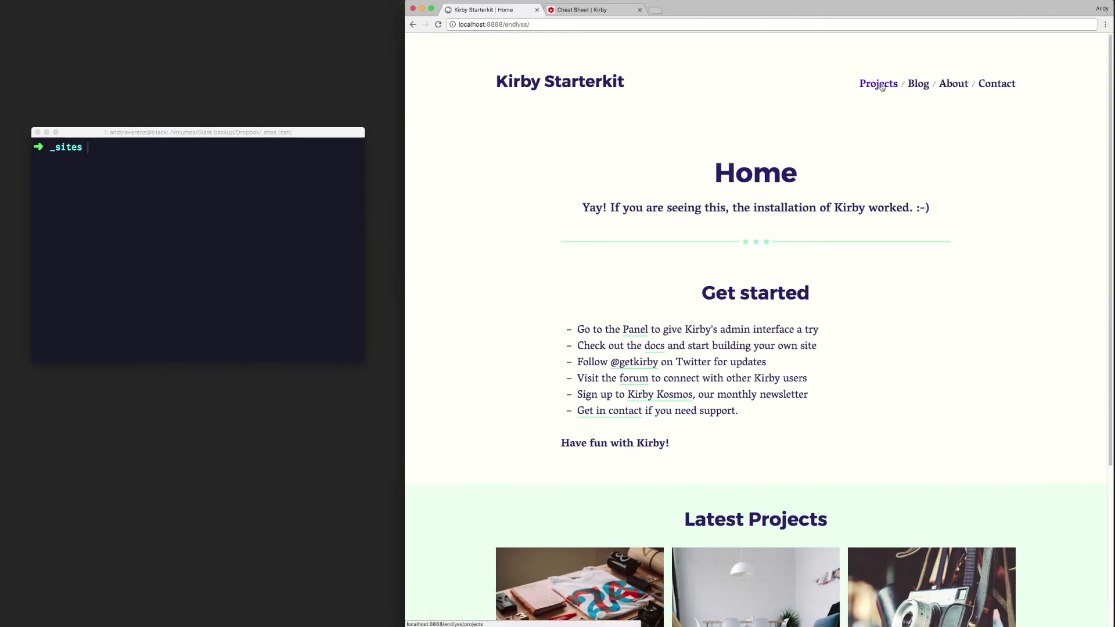
scroll(861, 124, "down", 5)
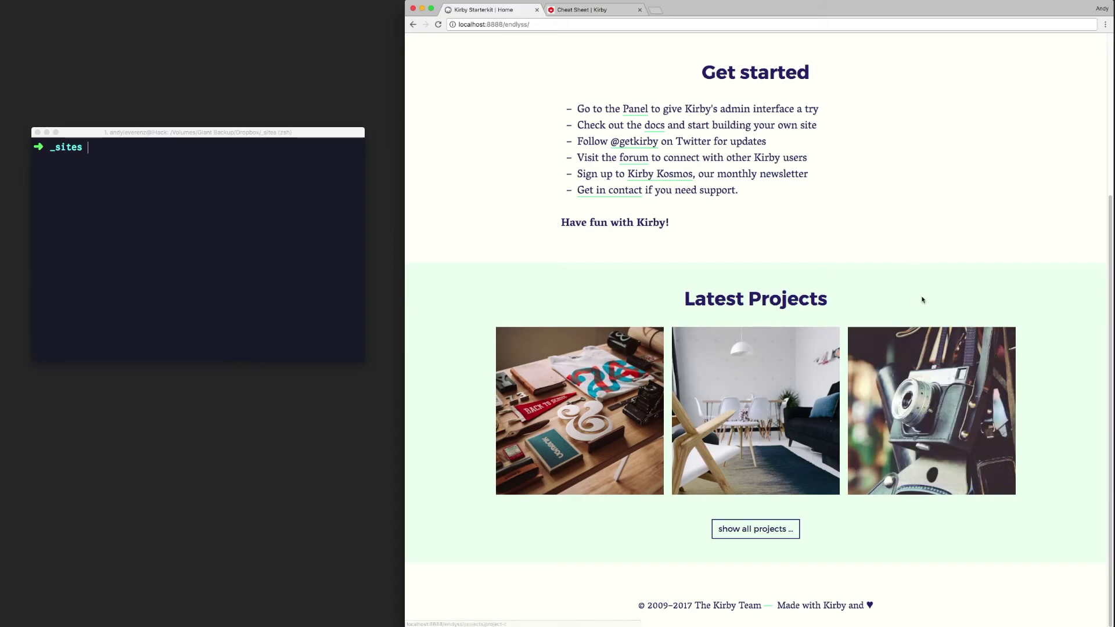
left_click(778, 526)
scroll(682, 206, "down", 3)
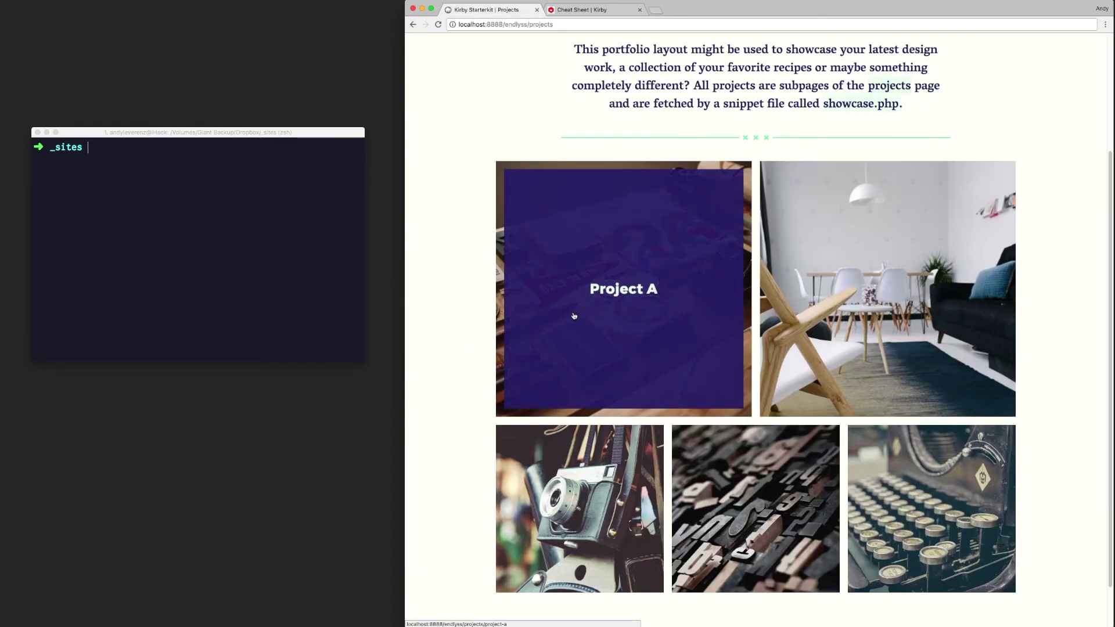
scroll(853, 297, "down", 1)
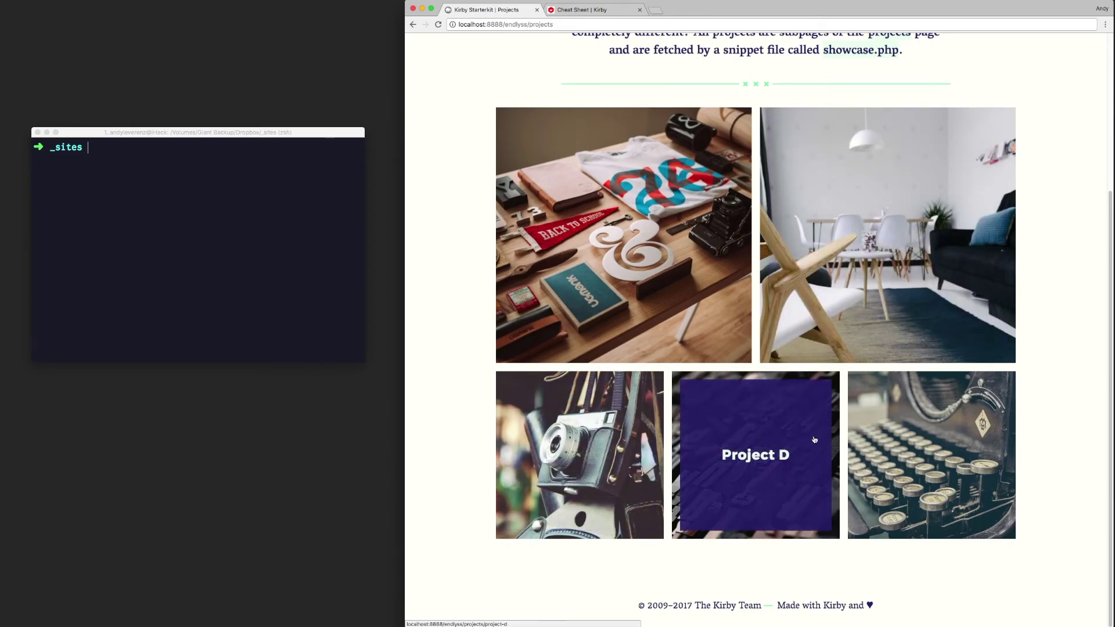
Step: Open Project A and scroll through its date, text and photos
left_click(647, 214)
scroll(703, 201, "down", 3)
scroll(704, 194, "down", 2)
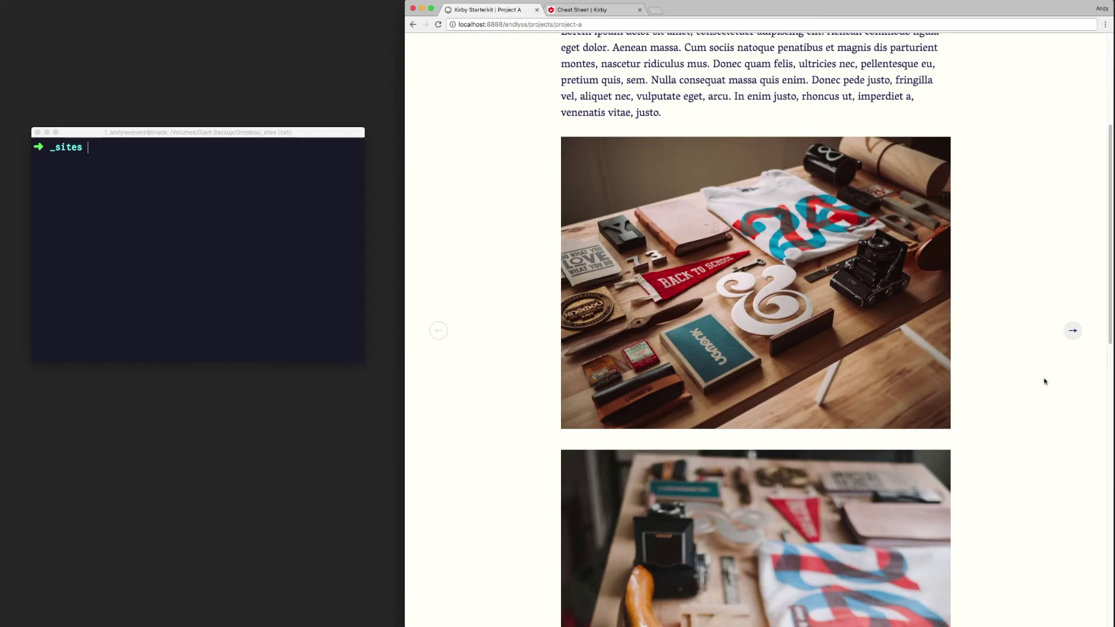
scroll(473, 326, "down", 10)
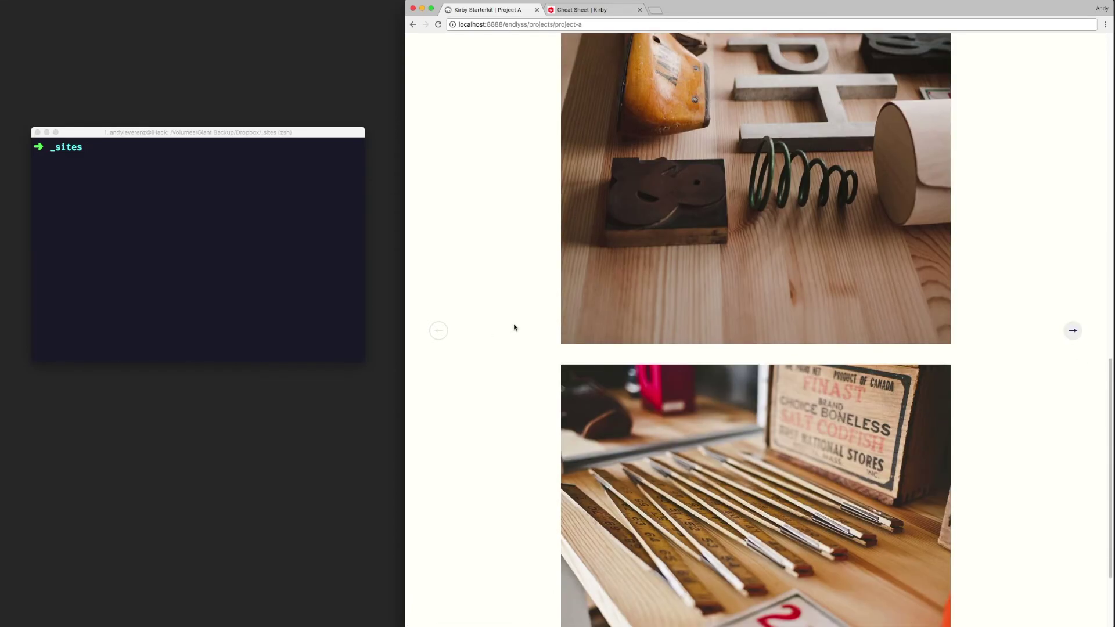
scroll(515, 325, "down", 3)
scroll(616, 301, "up", 20)
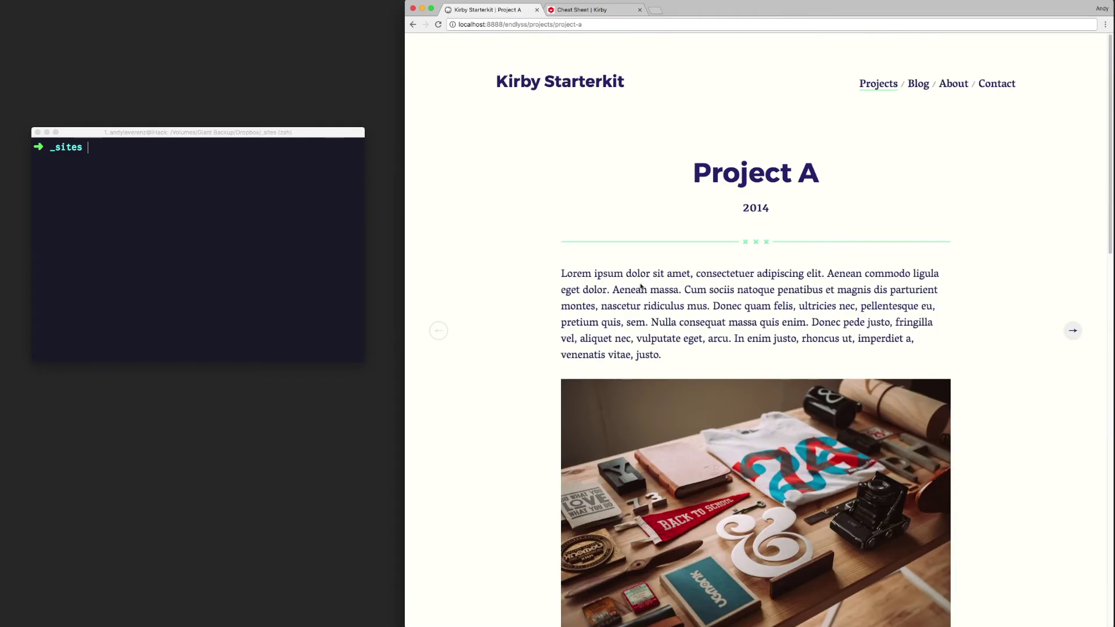
Step: Go to the starter kit's Blog page and scroll through it
left_click(919, 87)
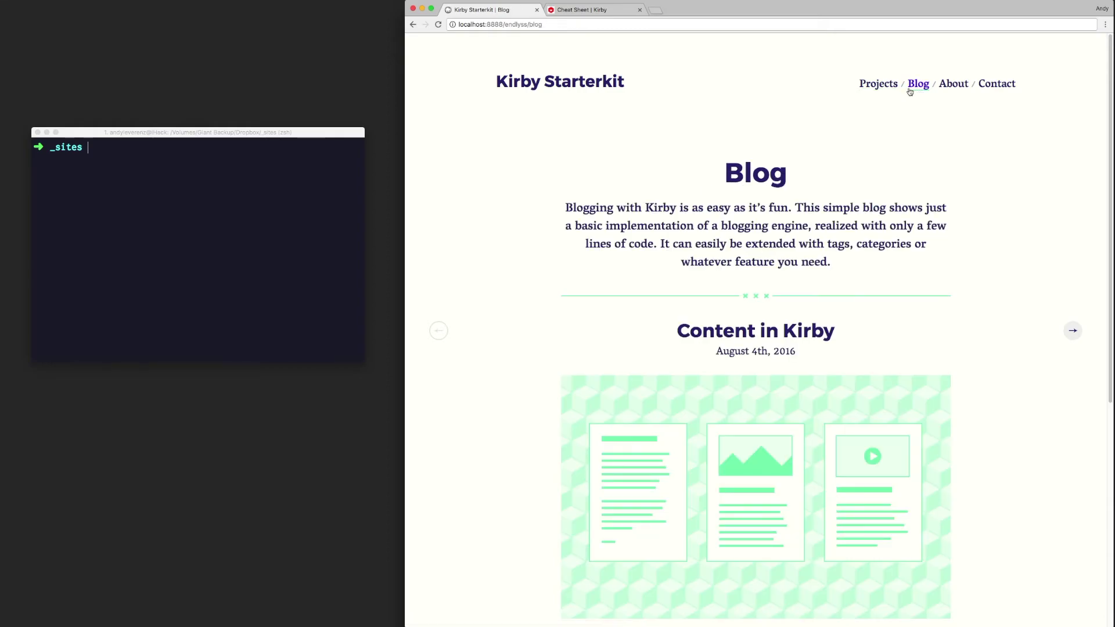
scroll(851, 179, "down", 5)
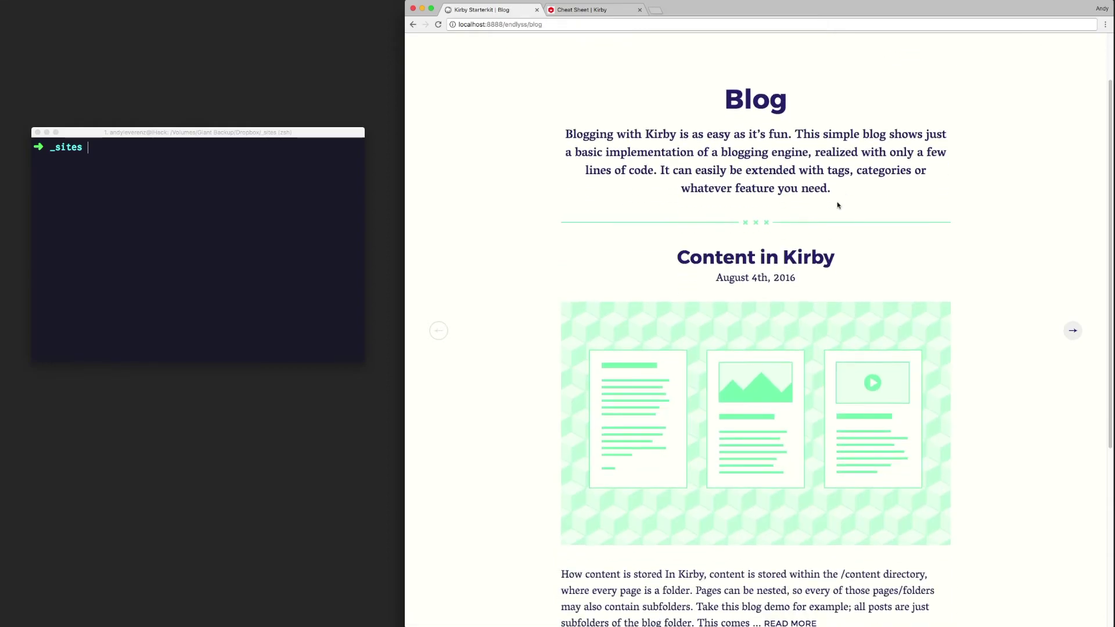
scroll(834, 212, "down", 3)
scroll(834, 211, "up", 10)
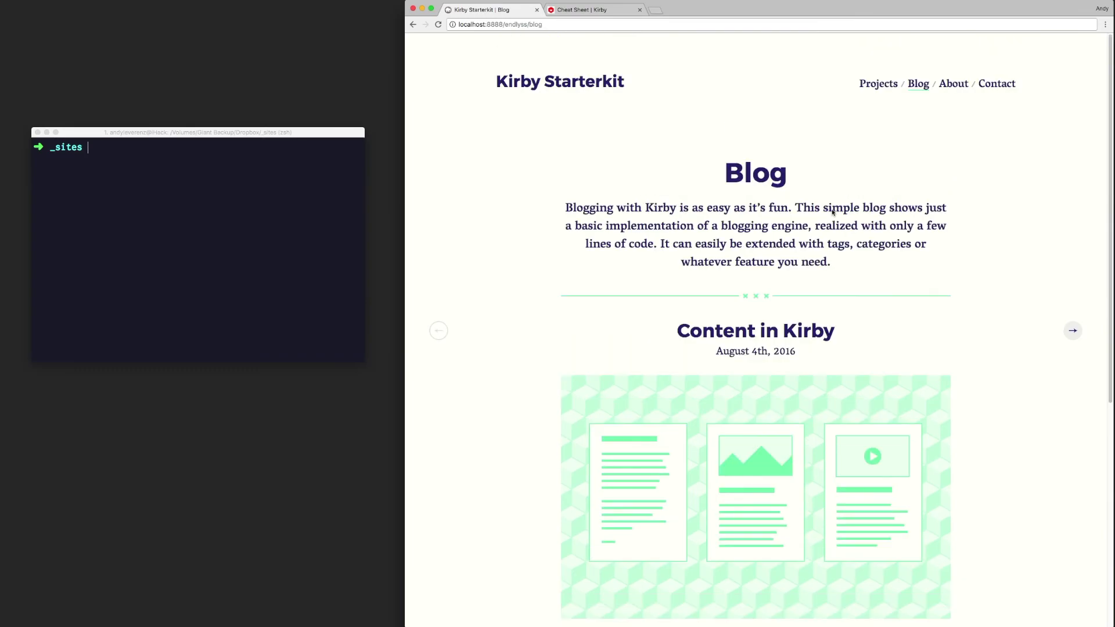
Step: Open the About page and scroll through its content
left_click(961, 84)
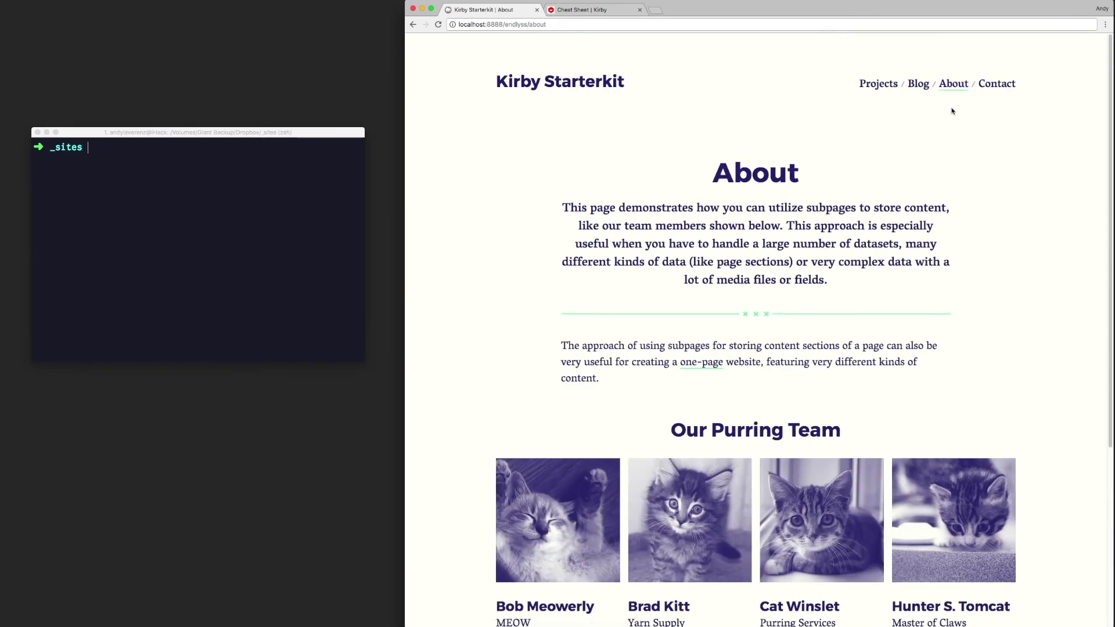
scroll(941, 120, "down", 1)
scroll(928, 141, "down", 2)
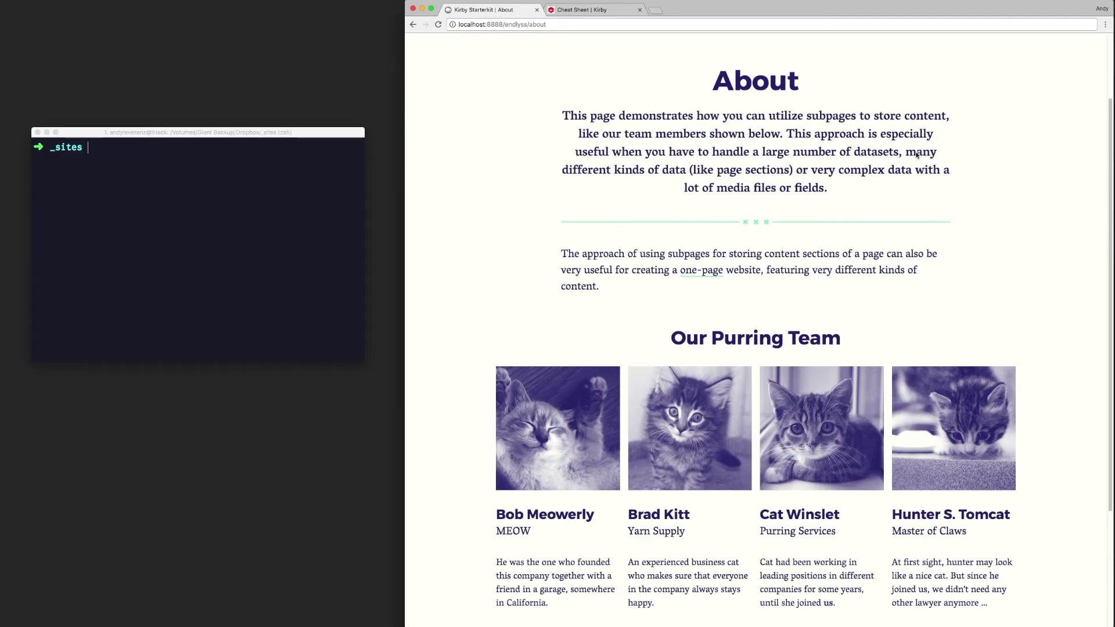
scroll(915, 160, "down", 3)
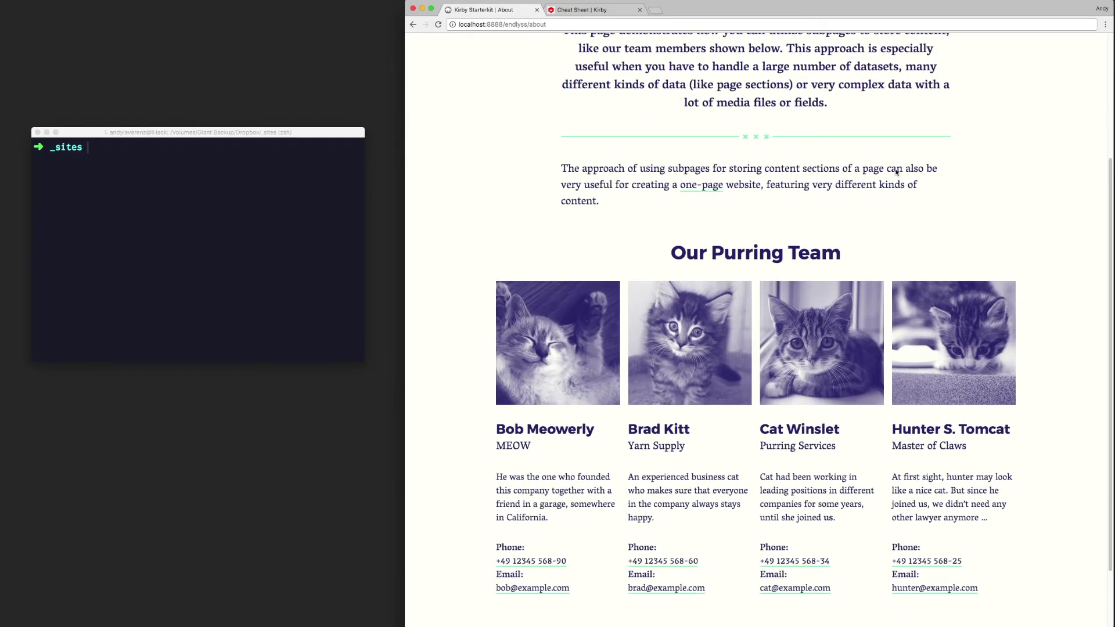
scroll(895, 173, "down", 3)
scroll(858, 201, "up", 9)
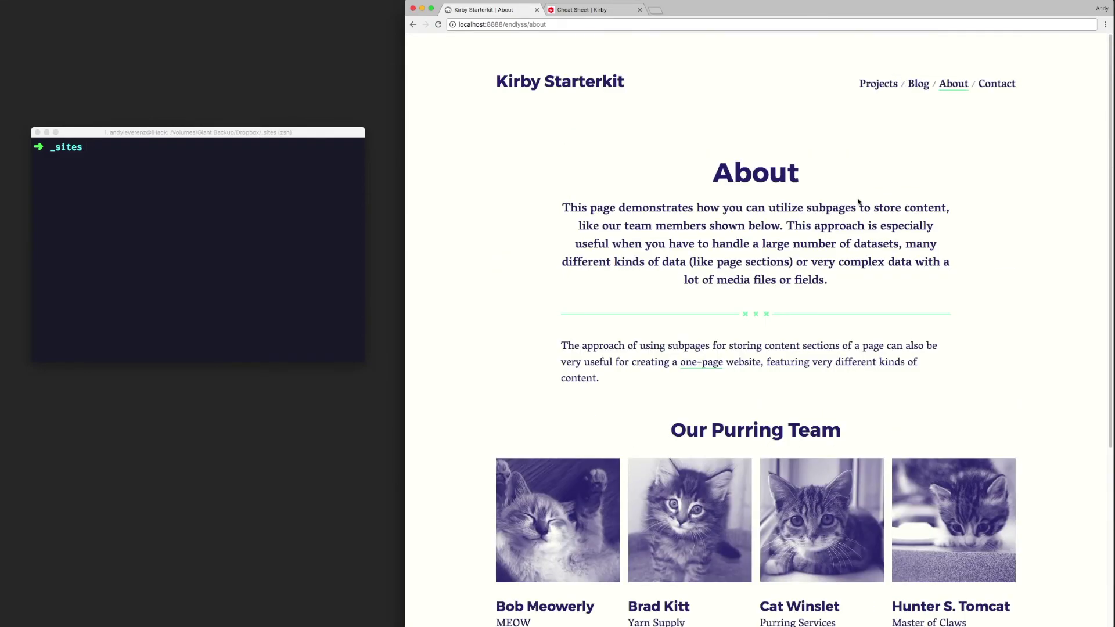
Step: View the Contact page, then the Projects page, and return to Home
left_click(992, 87)
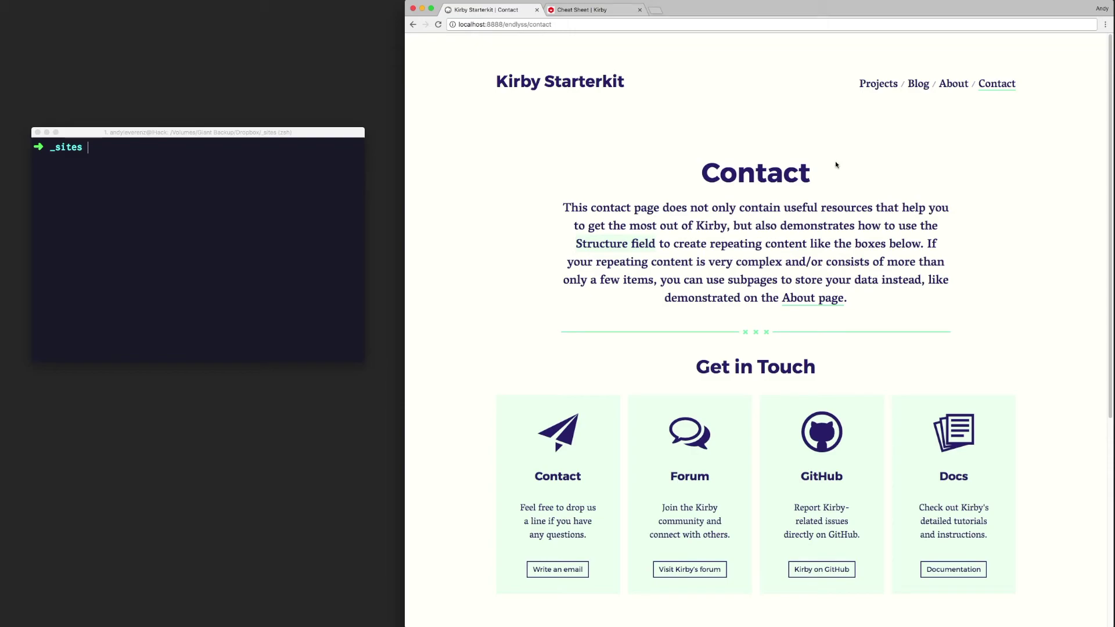
scroll(834, 387, "down", 10)
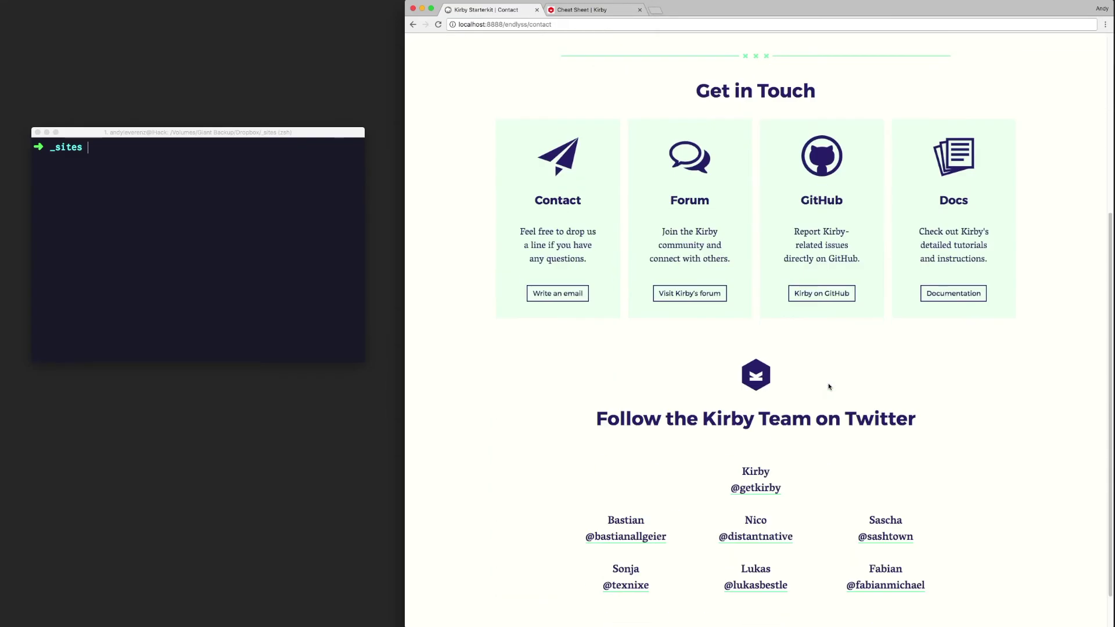
scroll(829, 390, "up", 10)
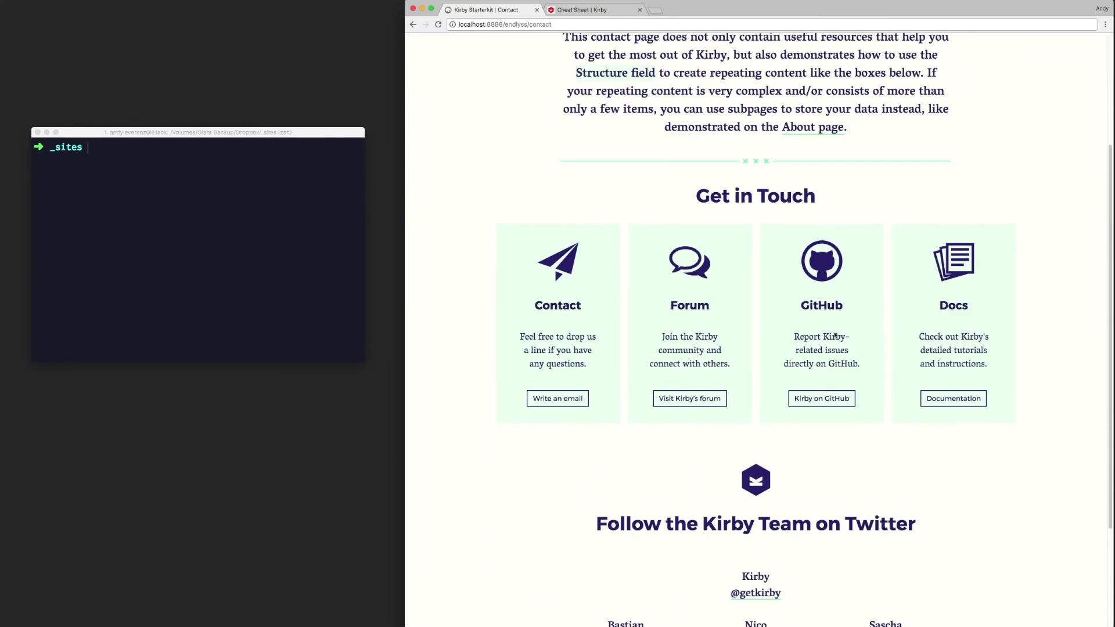
left_click(530, 87)
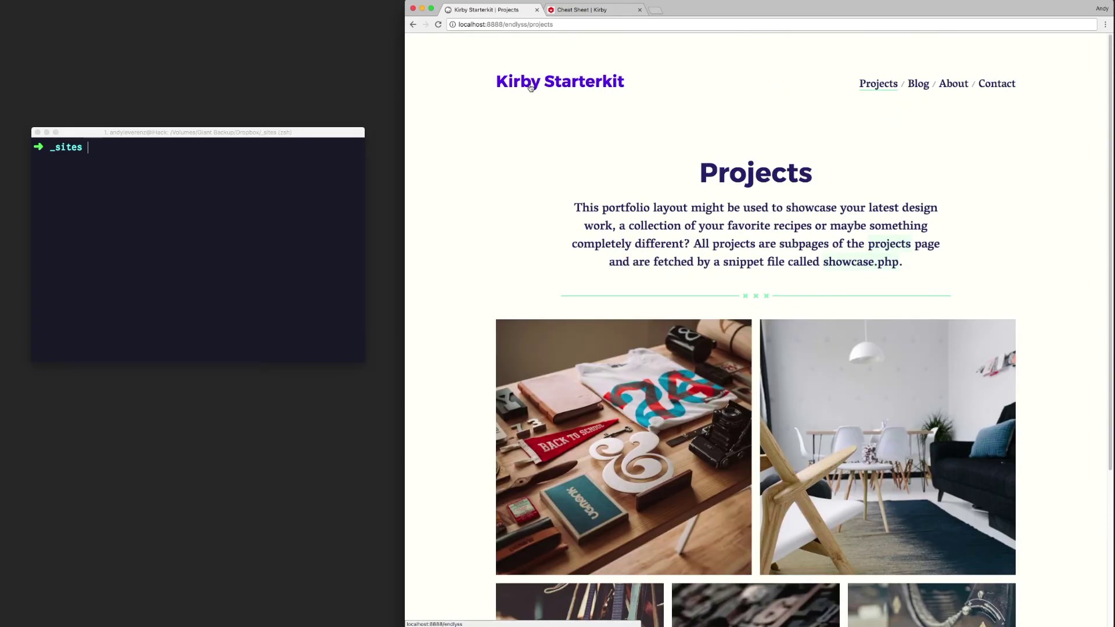
left_click(531, 88)
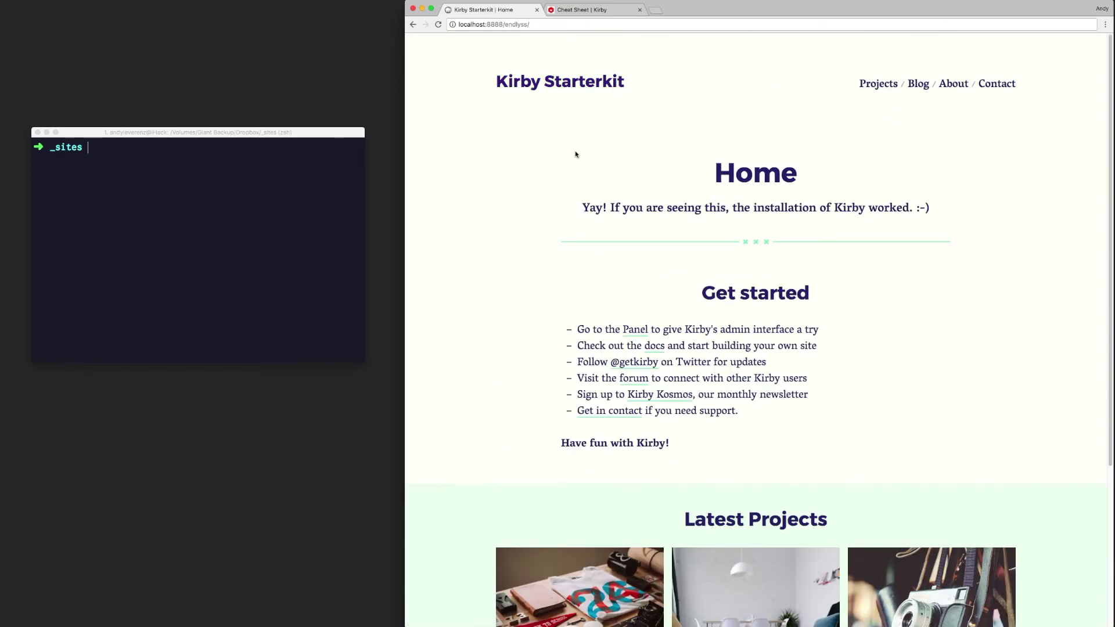
Step: Append panel to localhost:8888/endlyss/ to load the Panel install form
left_click(544, 24)
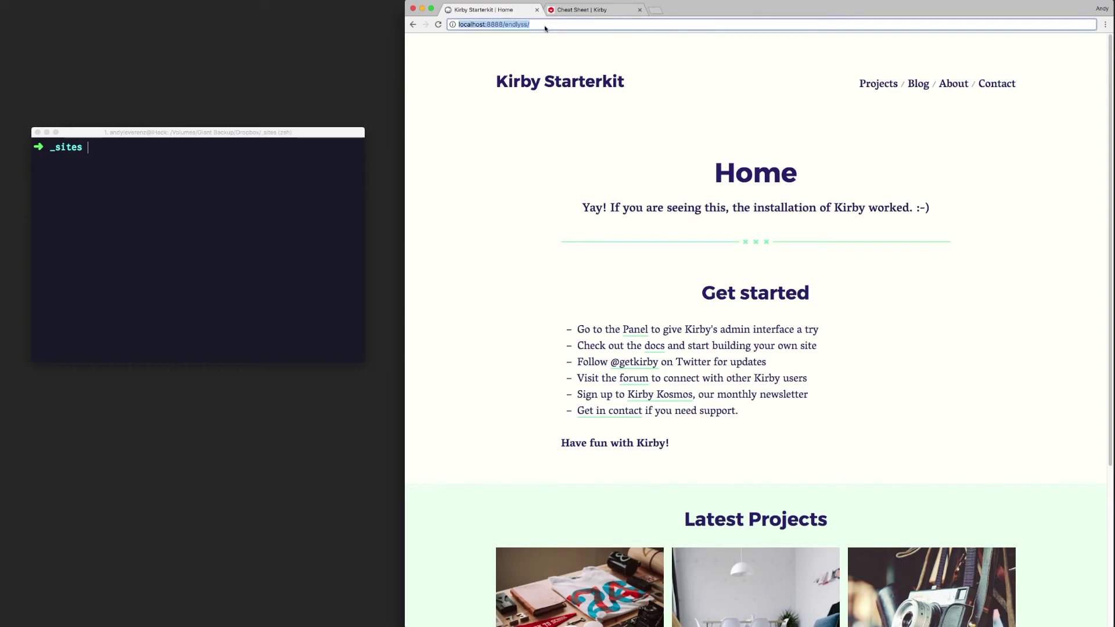
left_click(548, 25)
type("panel")
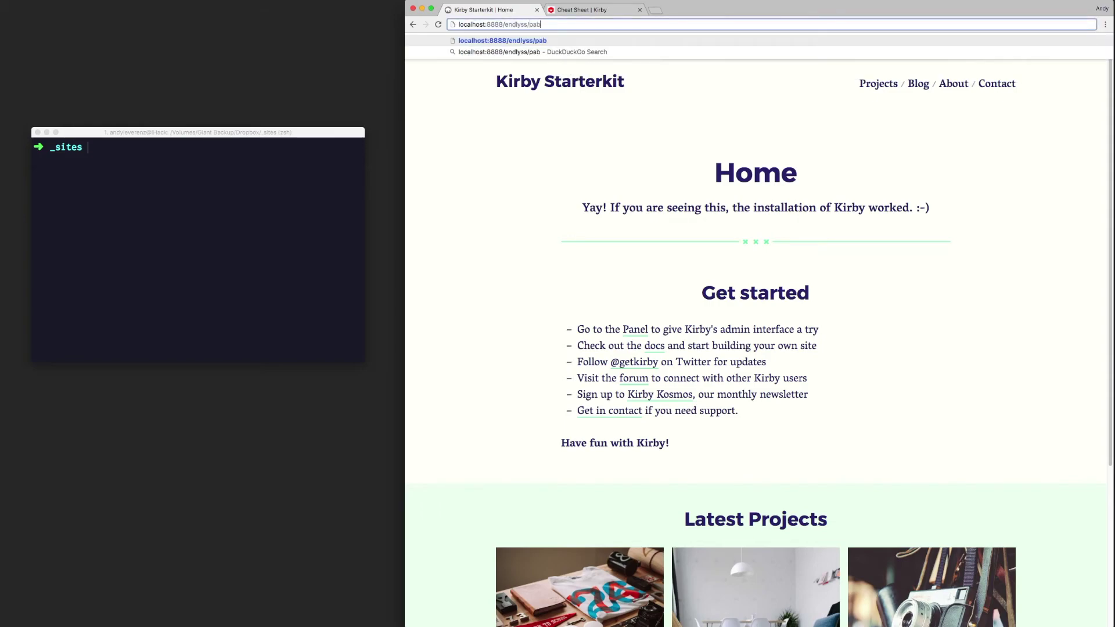
key("Return")
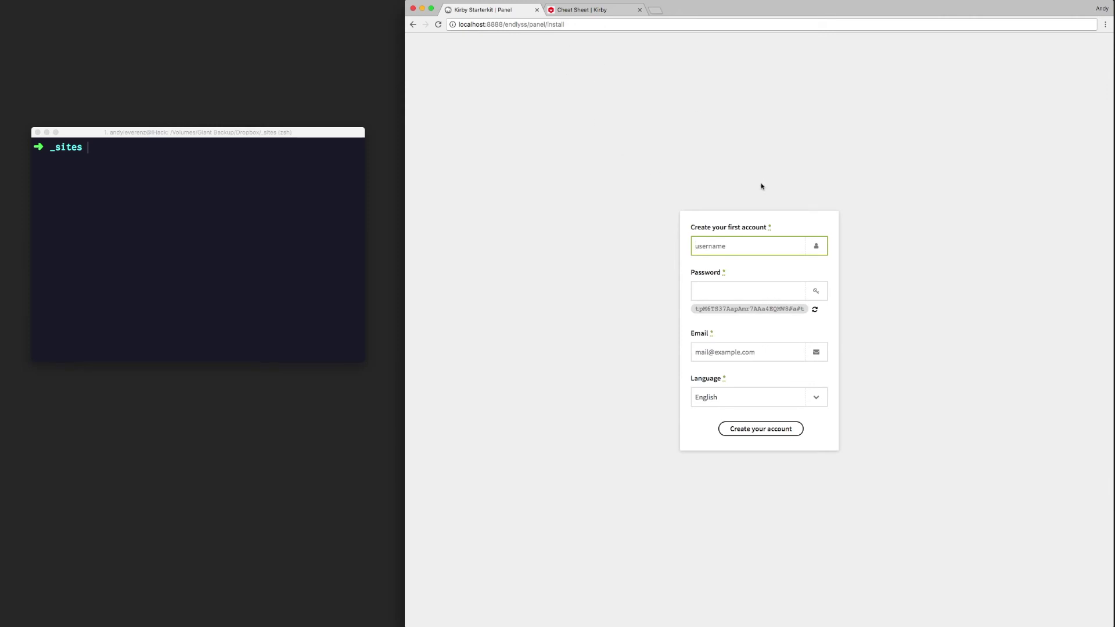
Step: Fill in the admin username, password and email, and create the first Panel account
type("justalever")
key("Tab")
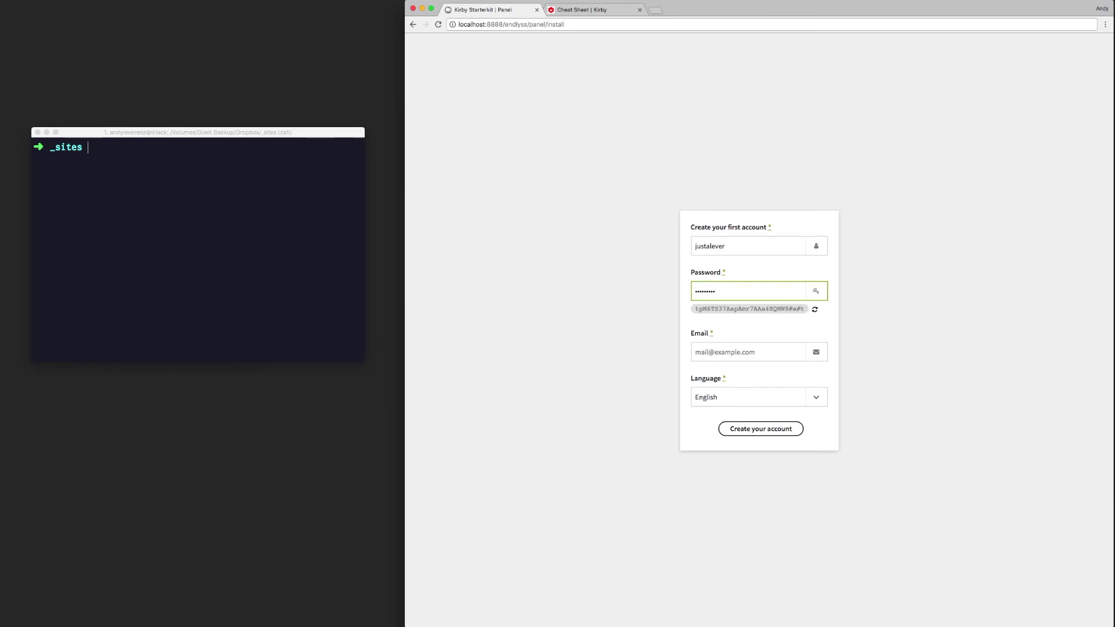
key("super+a")
type("t")
key("Tab")
key("Tab")
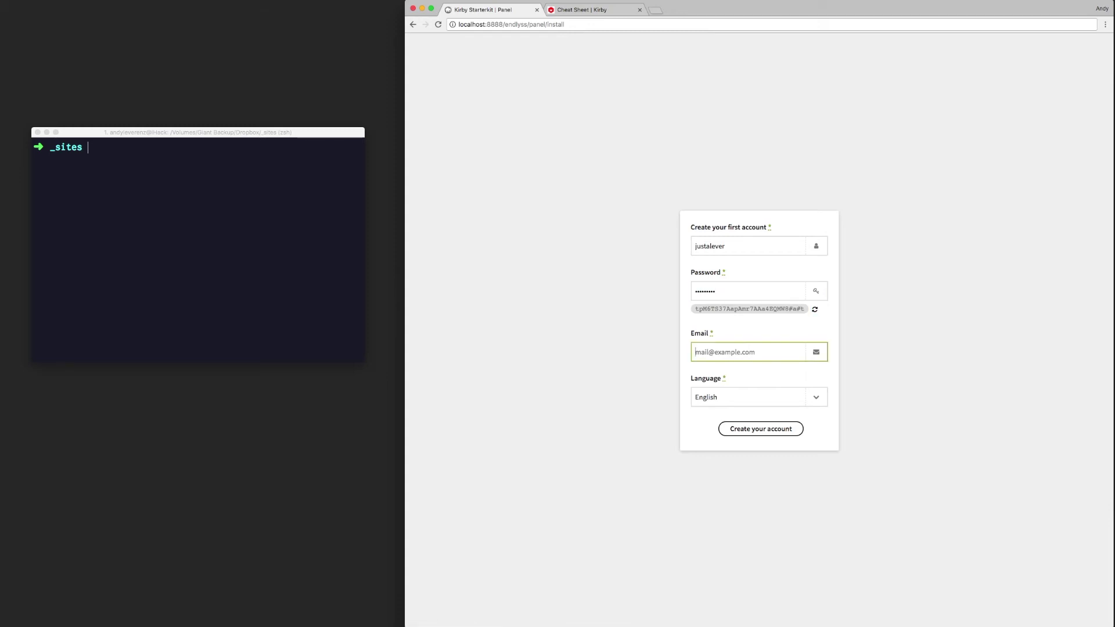
left_click(829, 434)
left_click(792, 429)
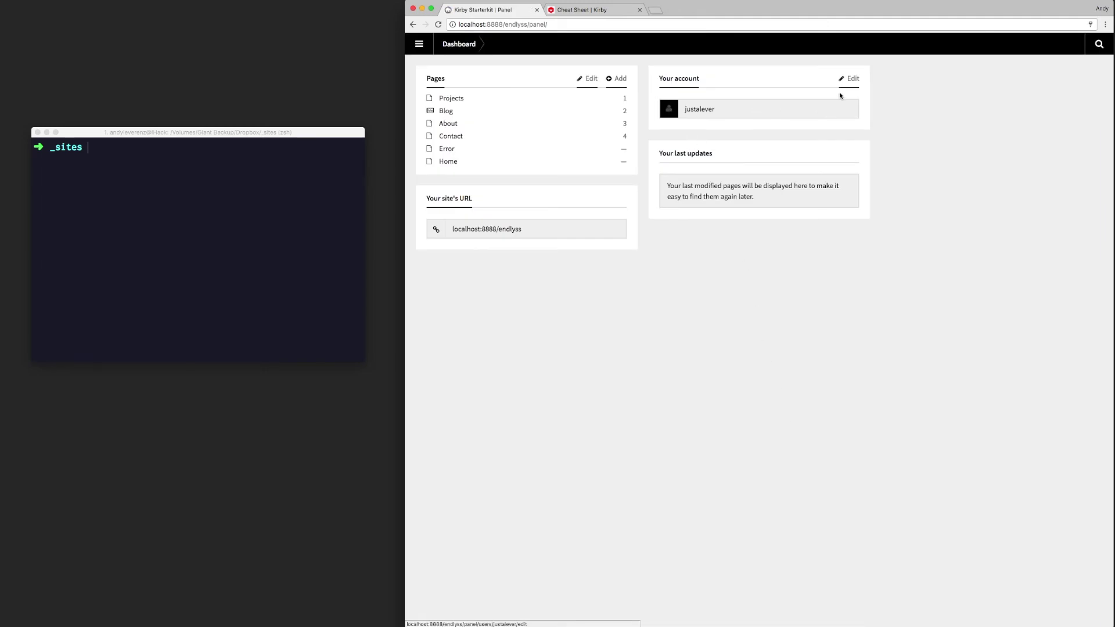
Step: On the account edit page, enter the account owner's first and last name
left_click(803, 112)
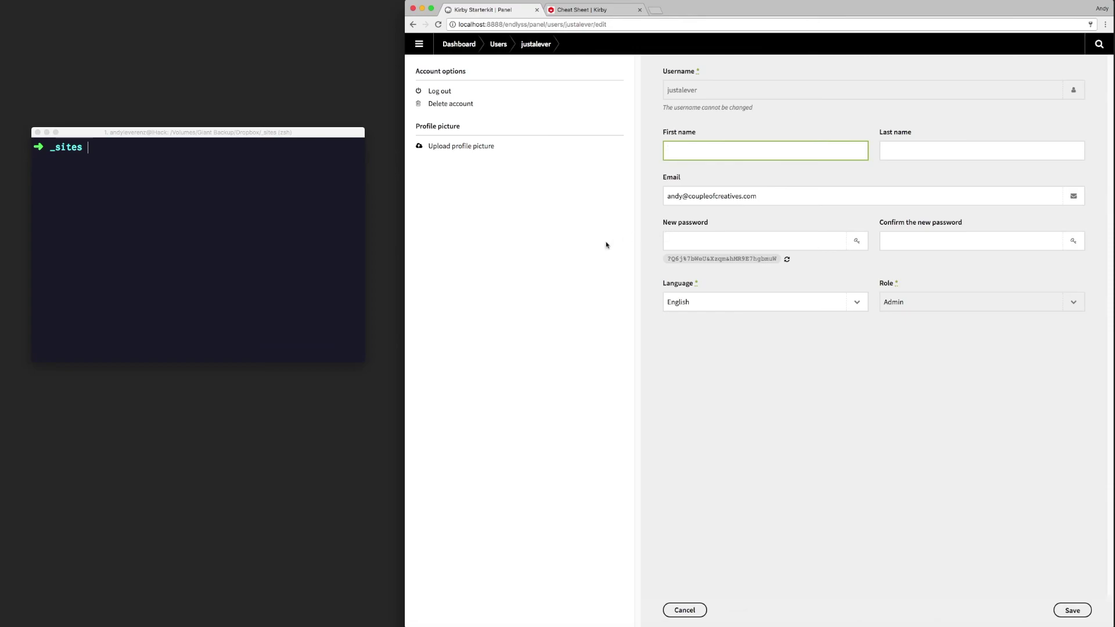
type("Andy")
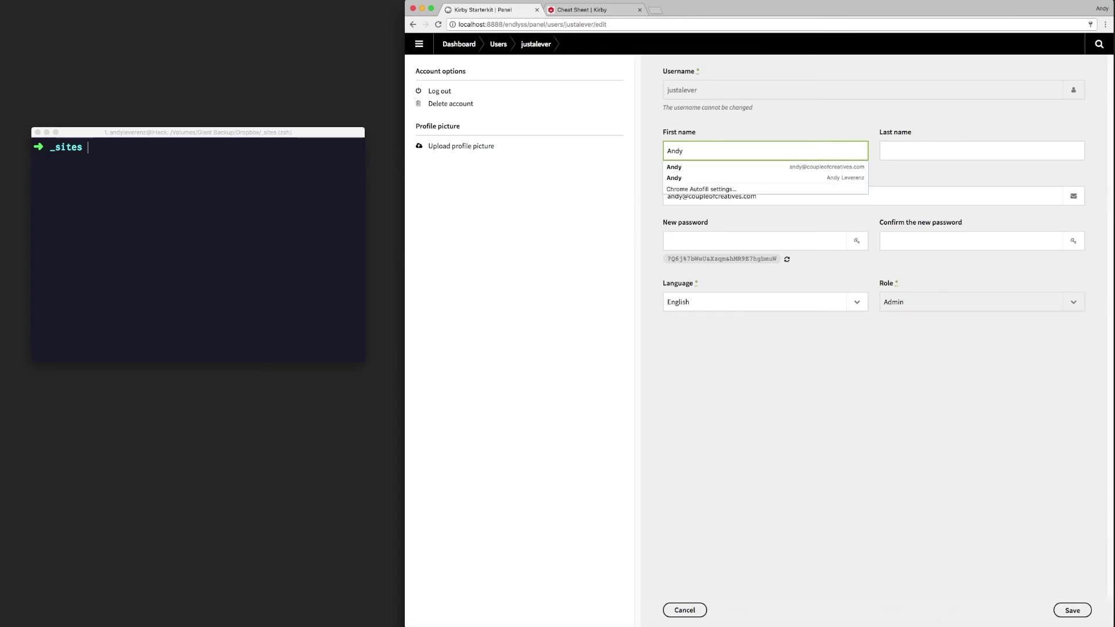
key("Tab")
type("Leveren")
key("Tab")
left_click(666, 373)
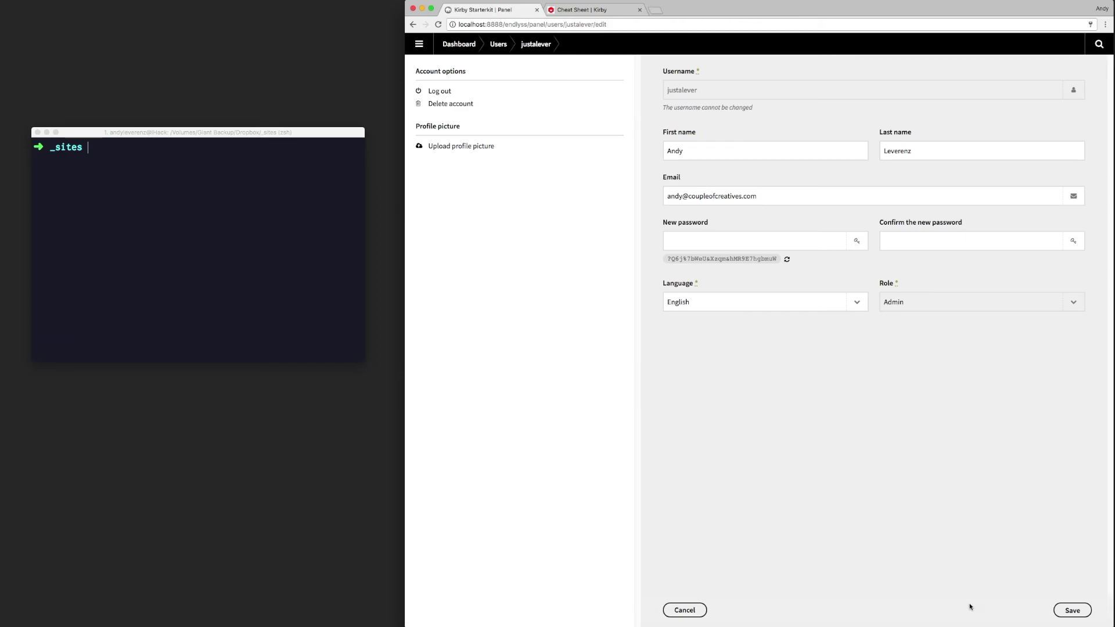
Step: Upload a profile picture for the account and open the Users list
left_click(492, 149)
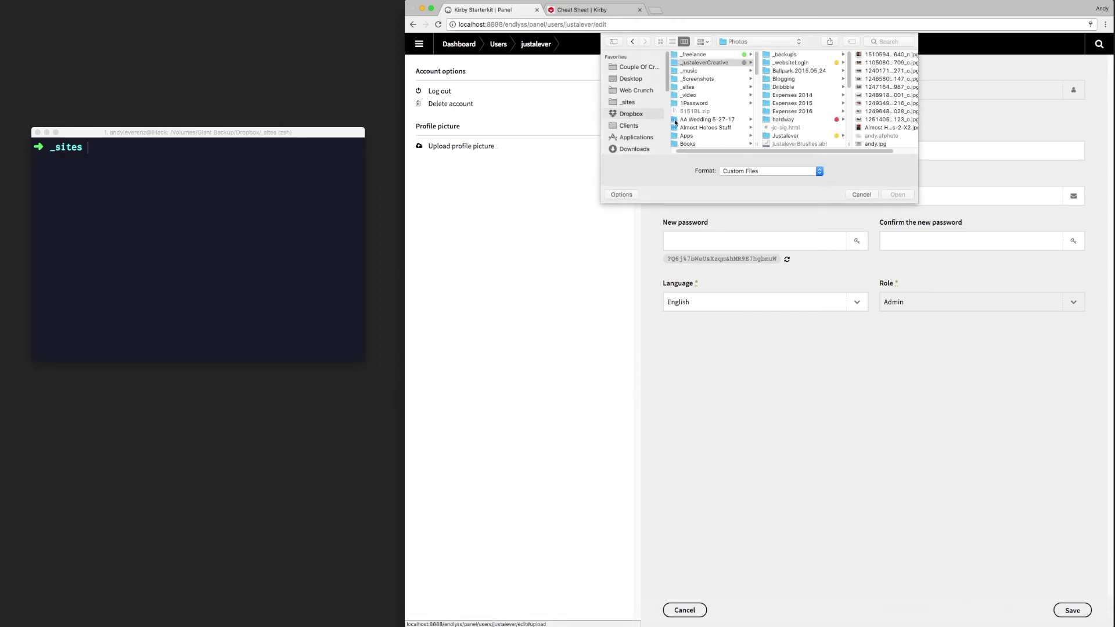
left_click(897, 188)
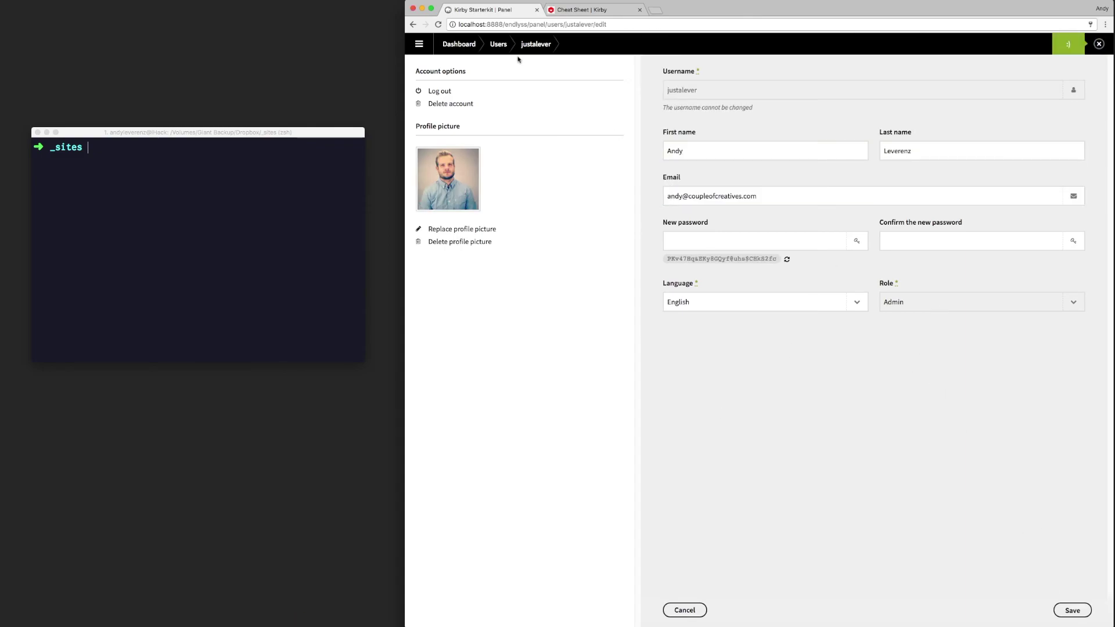
left_click(495, 45)
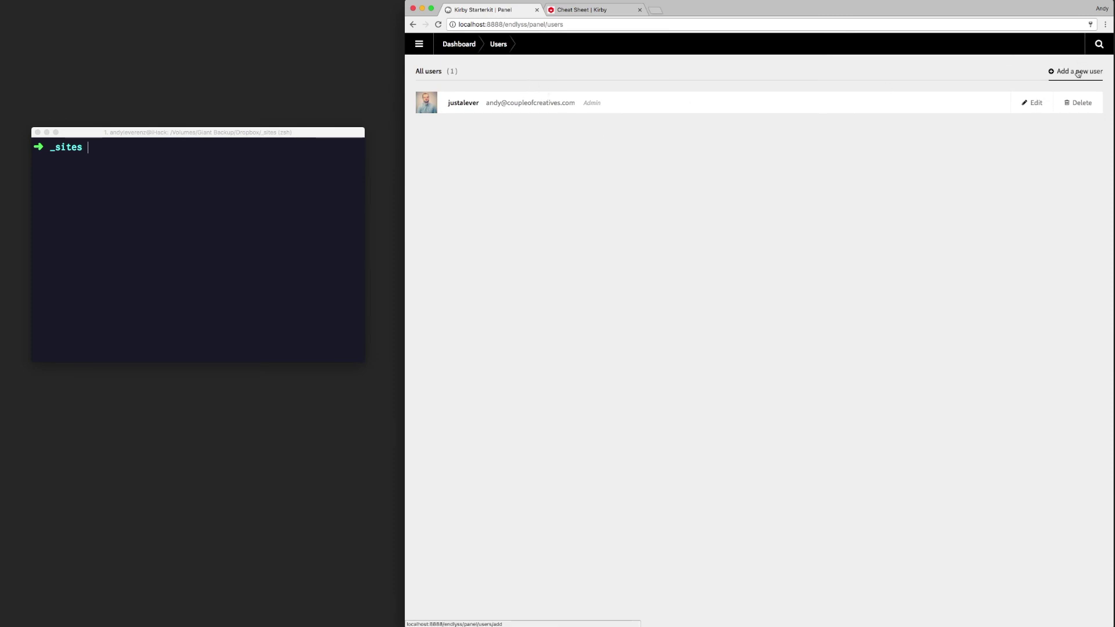
Step: Return to the Panel Dashboard, toggling the navigation menu and narrowing the browser window slightly
left_click(458, 44)
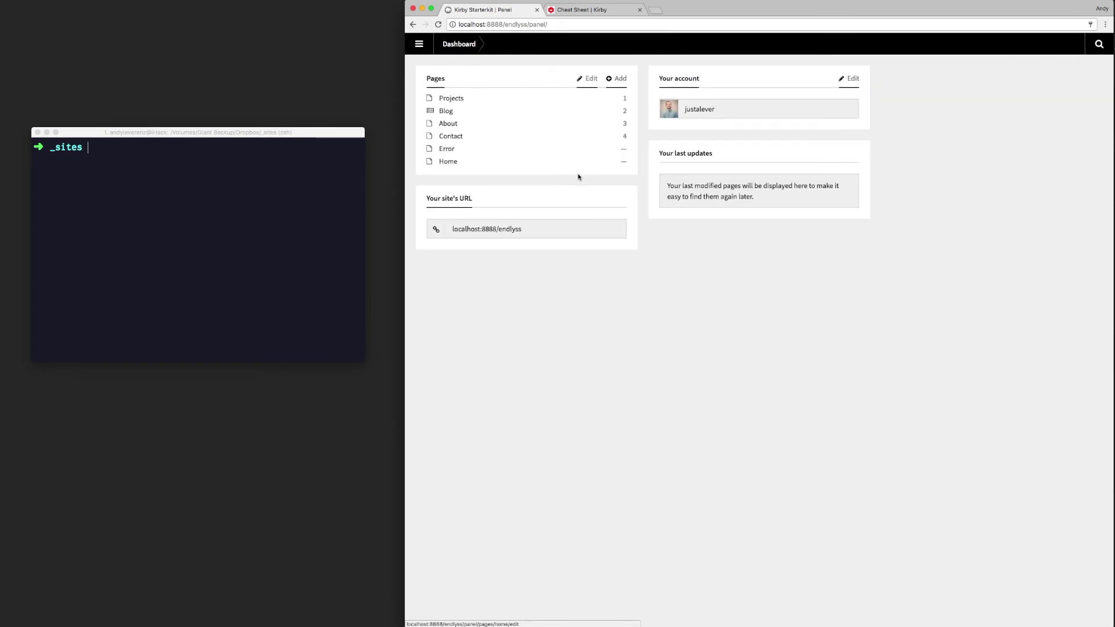
left_click(421, 44)
left_click(438, 62)
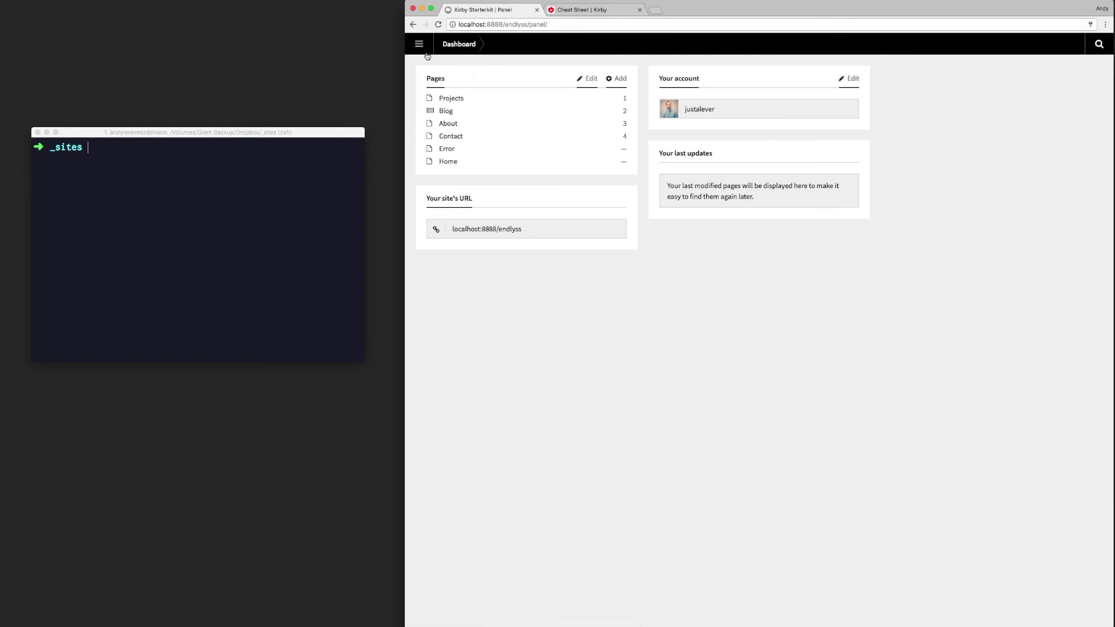
left_click(420, 46)
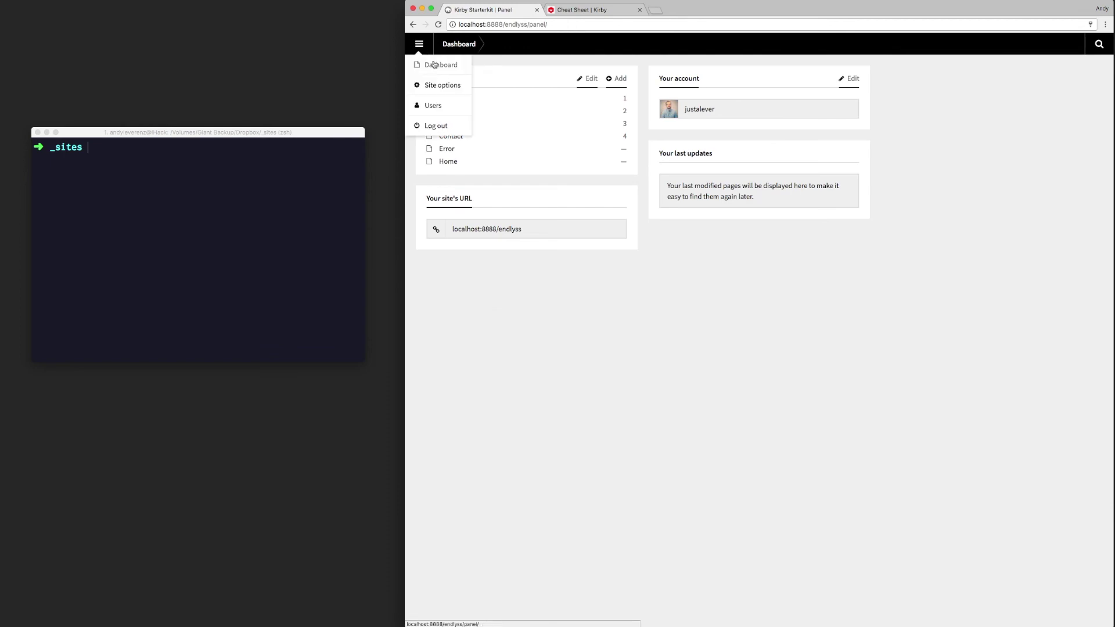
left_click(532, 63)
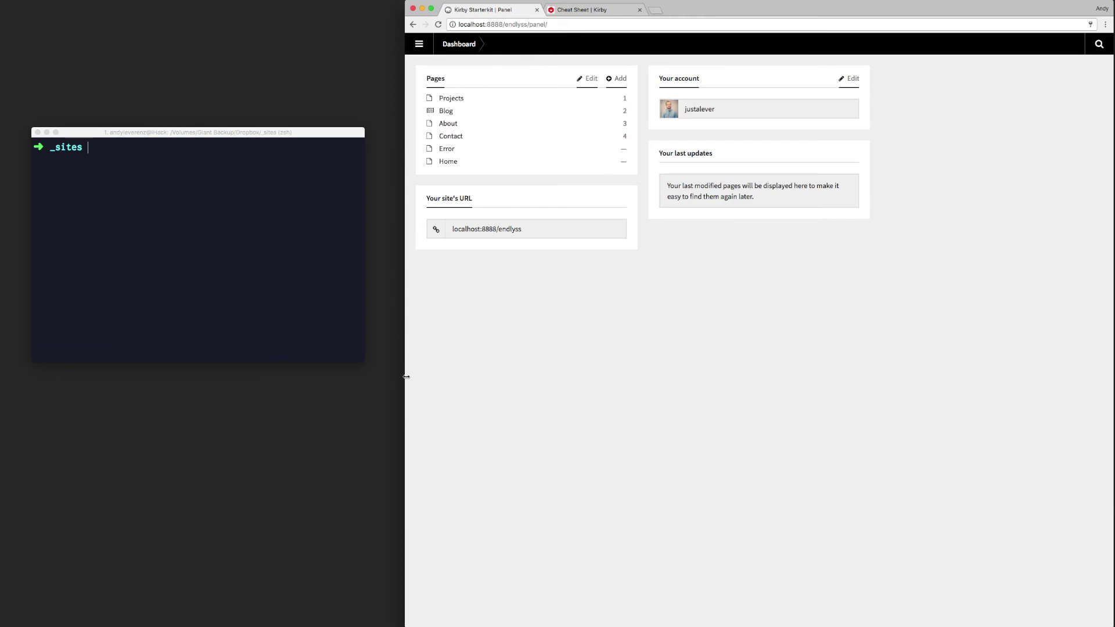
mouse_move(406, 377)
left_mouse_down()
mouse_move(433, 377)
mouse_move(409, 375)
left_mouse_up()
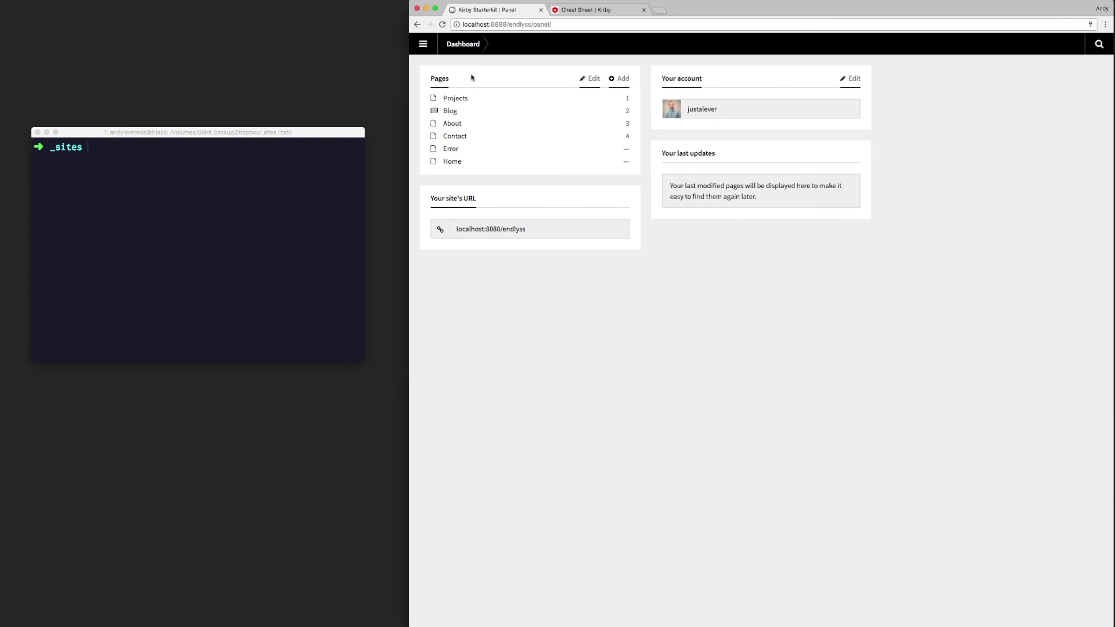
left_click(436, 45)
Step: Select the whole Panel address in the address bar, then deselect it
double_click(497, 25)
left_click_drag(508, 25, 559, 24)
key("super+a")
left_click(773, 314)
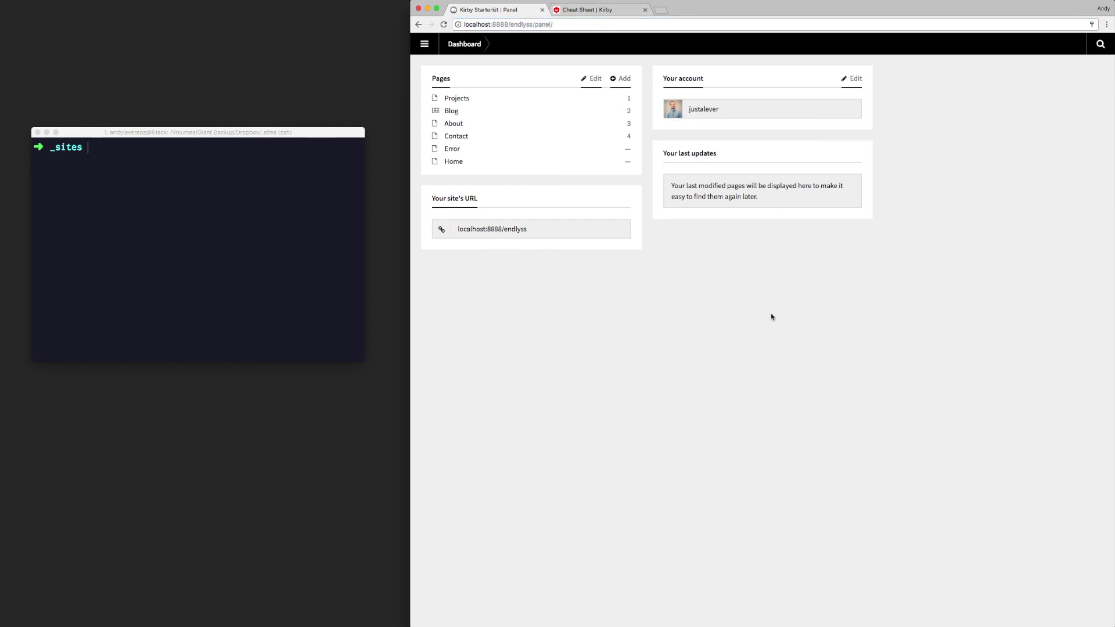